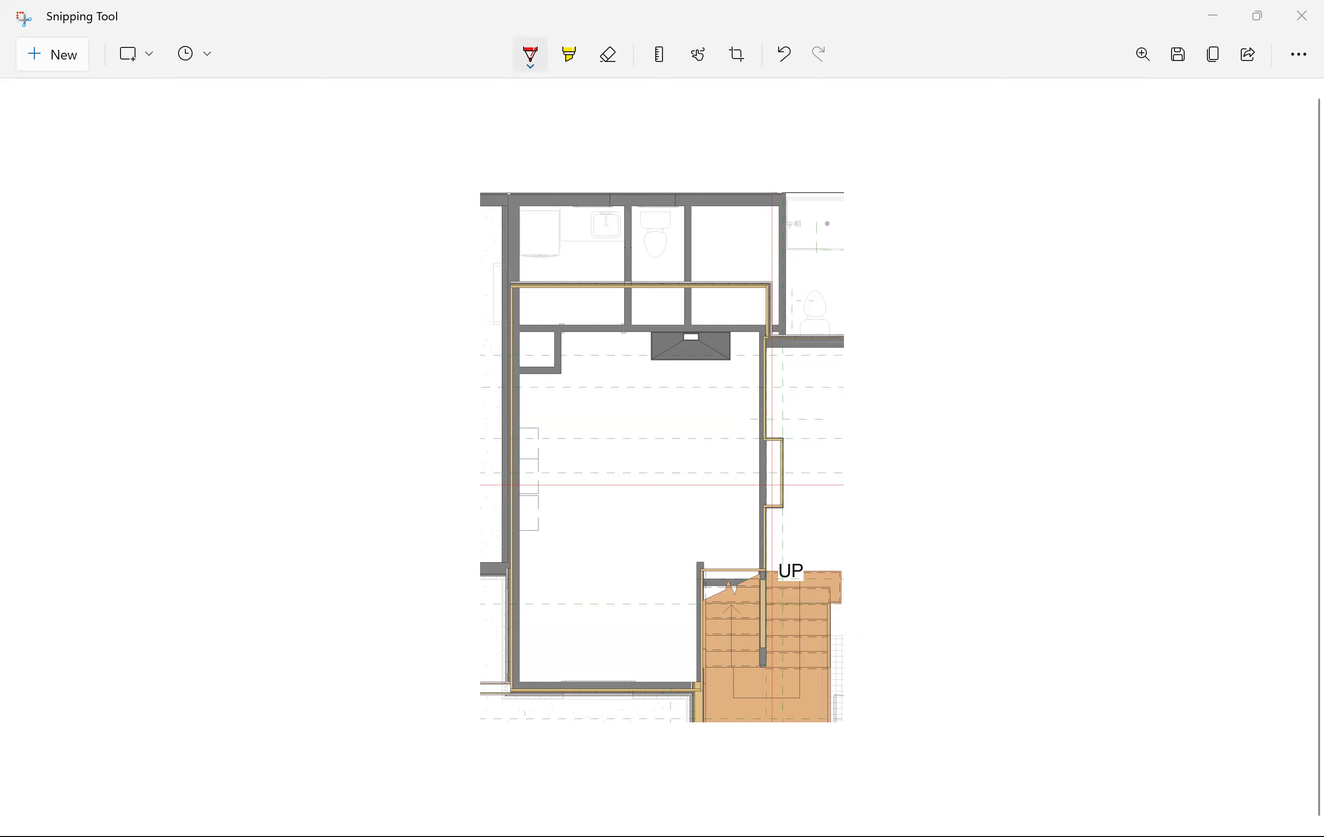
{"action": "left_click", "coordinate": [530, 54]}
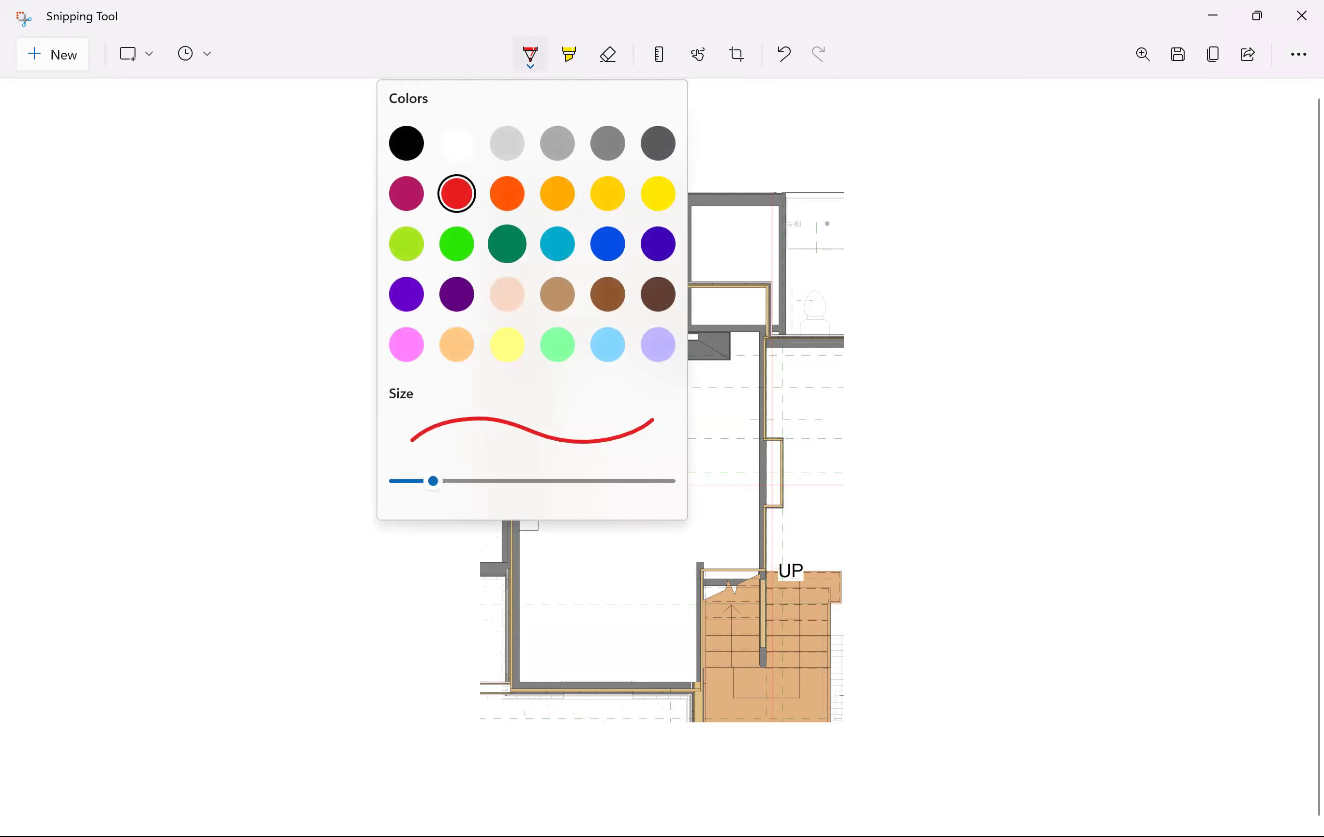
{"action": "key", "text": "Escape"}
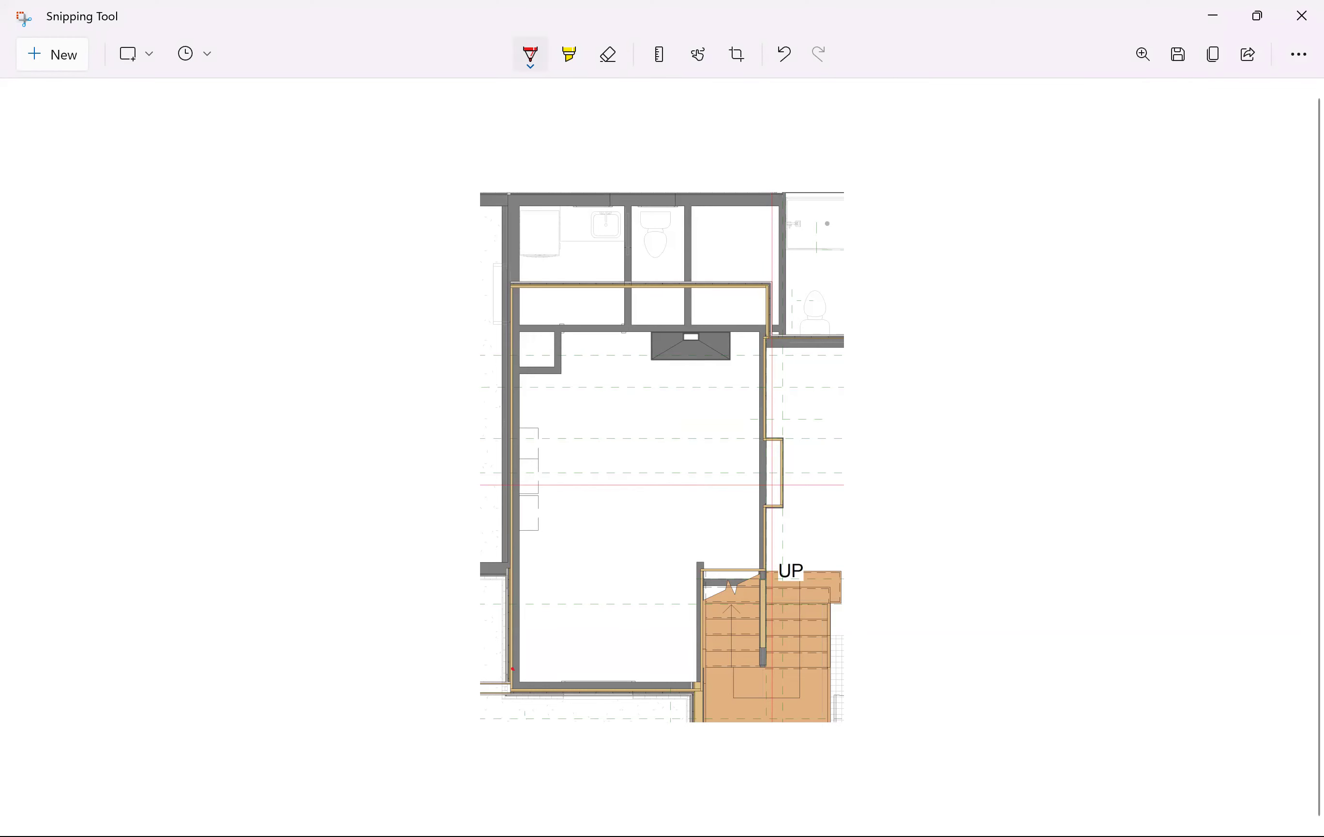
{"action": "left_click_drag", "start_coordinate": [512, 669], "coordinate": [696, 660]}
{"action": "left_click_drag", "start_coordinate": [526, 642], "coordinate": [704, 640]}
{"action": "left_click_drag", "start_coordinate": [529, 616], "coordinate": [705, 609]}
{"action": "mouse_move", "coordinate": [530, 587]}
{"action": "left_mouse_down"}
{"action": "mouse_move", "coordinate": [700, 596]}
{"action": "mouse_move", "coordinate": [705, 572]}
{"action": "left_mouse_up"}
{"action": "mouse_move", "coordinate": [518, 535]}
{"action": "left_mouse_down"}
{"action": "mouse_move", "coordinate": [762, 550]}
{"action": "mouse_move", "coordinate": [569, 504]}
{"action": "mouse_move", "coordinate": [770, 520]}
{"action": "left_mouse_up"}
{"action": "left_click_drag", "start_coordinate": [503, 487], "coordinate": [757, 503]}
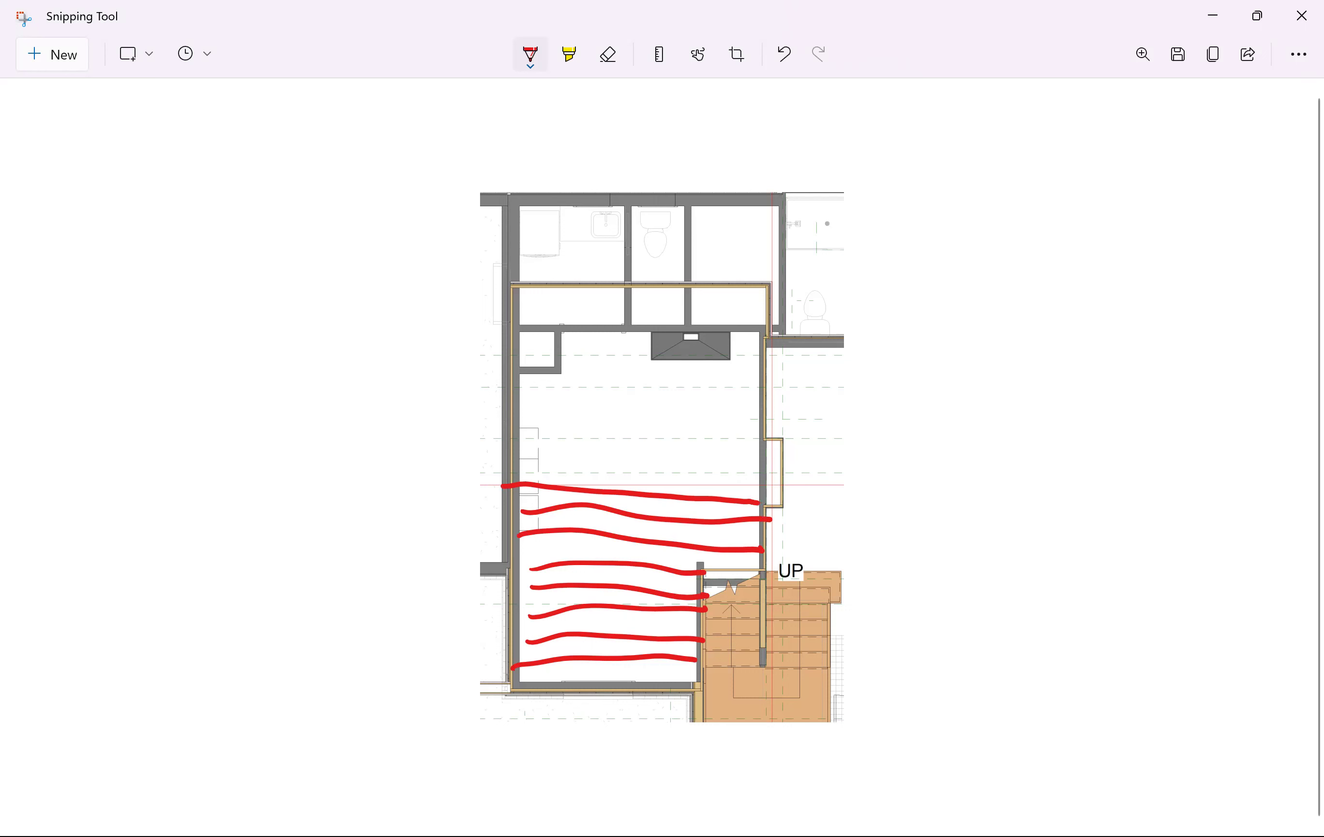
{"action": "left_click", "coordinate": [531, 53]}
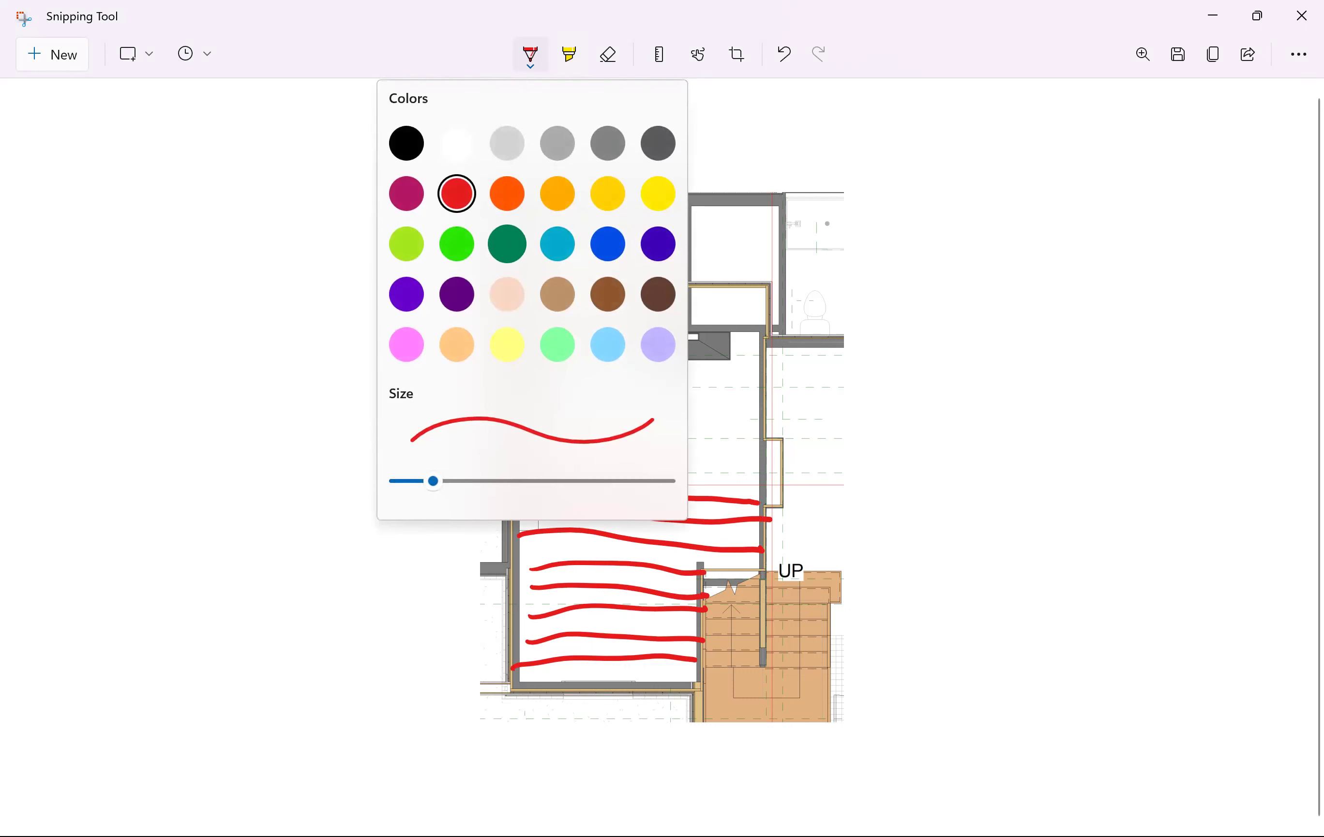
{"action": "left_click", "coordinate": [507, 243]}
{"action": "mouse_move", "coordinate": [757, 443]}
{"action": "left_mouse_down"}
{"action": "mouse_move", "coordinate": [757, 504]}
{"action": "mouse_move", "coordinate": [756, 429]}
{"action": "left_mouse_up"}
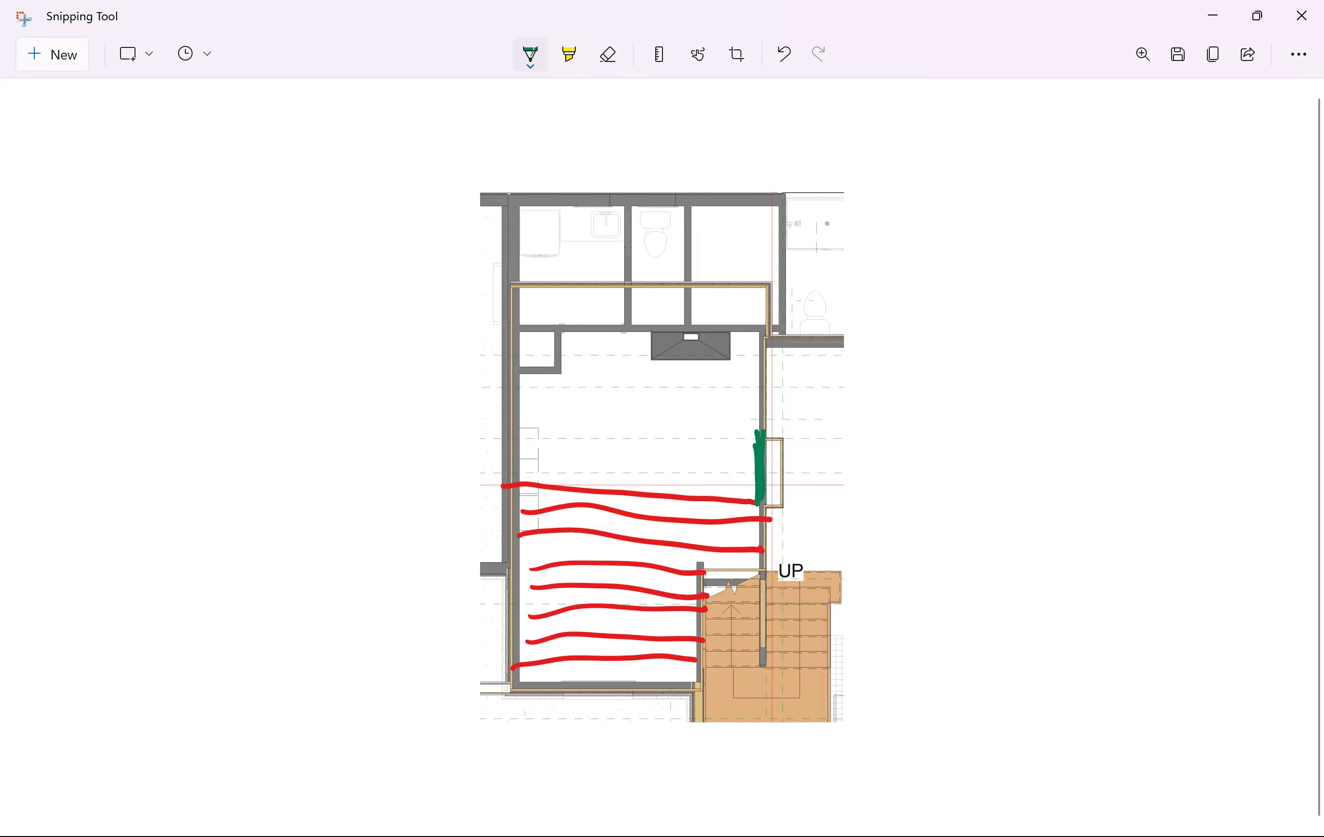
{"action": "mouse_move", "coordinate": [757, 430]}
{"action": "left_mouse_down"}
{"action": "mouse_move", "coordinate": [755, 341]}
{"action": "mouse_move", "coordinate": [757, 573]}
{"action": "mouse_move", "coordinate": [755, 337]}
{"action": "left_mouse_up"}
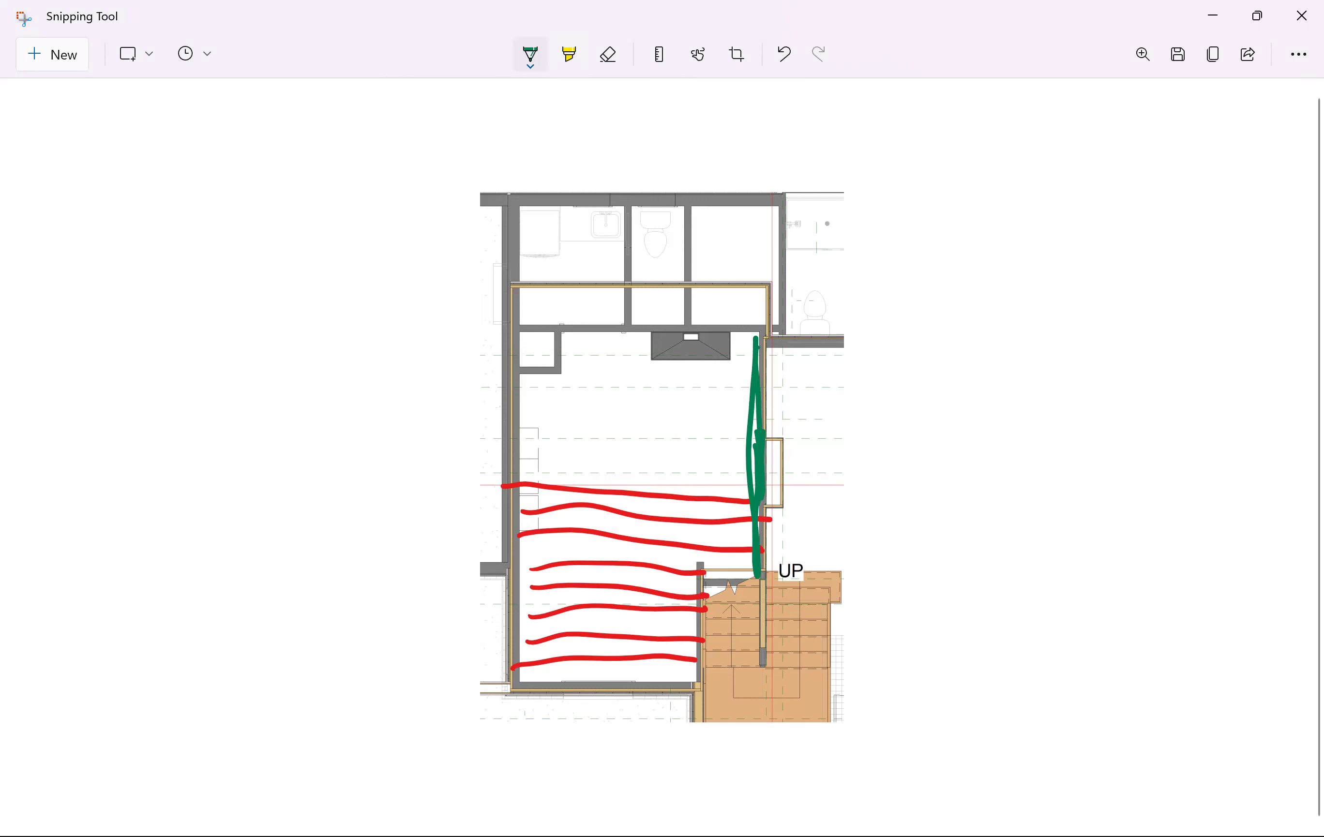
{"action": "left_click", "coordinate": [530, 54]}
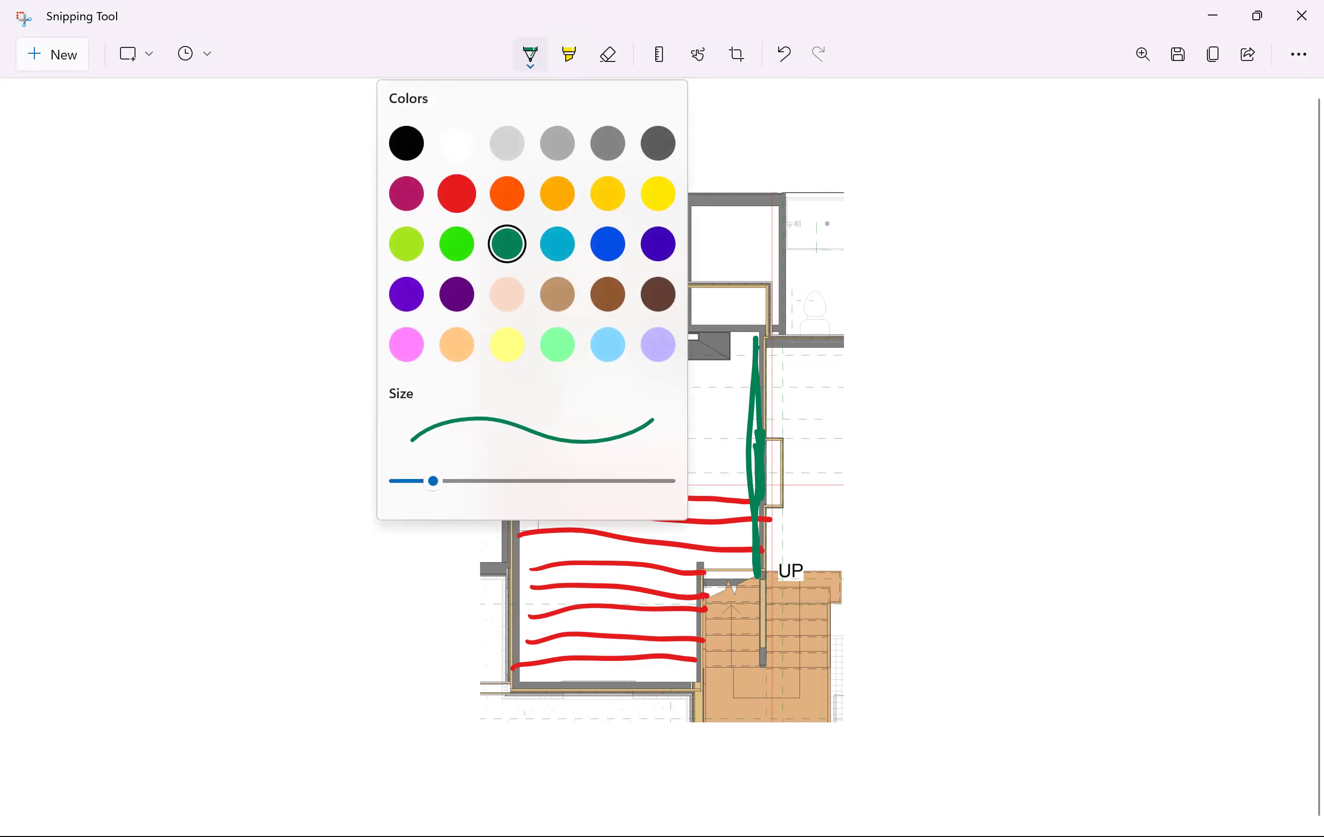
{"action": "left_click", "coordinate": [456, 193]}
{"action": "left_click_drag", "start_coordinate": [528, 472], "coordinate": [789, 479]}
{"action": "left_click", "coordinate": [519, 403]}
{"action": "left_click_drag", "start_coordinate": [529, 440], "coordinate": [793, 458]}
{"action": "mouse_move", "coordinate": [519, 403]}
{"action": "left_mouse_down"}
{"action": "mouse_move", "coordinate": [774, 409]}
{"action": "mouse_move", "coordinate": [589, 374]}
{"action": "mouse_move", "coordinate": [774, 384]}
{"action": "left_mouse_up"}
{"action": "left_click_drag", "start_coordinate": [522, 357], "coordinate": [778, 355]}
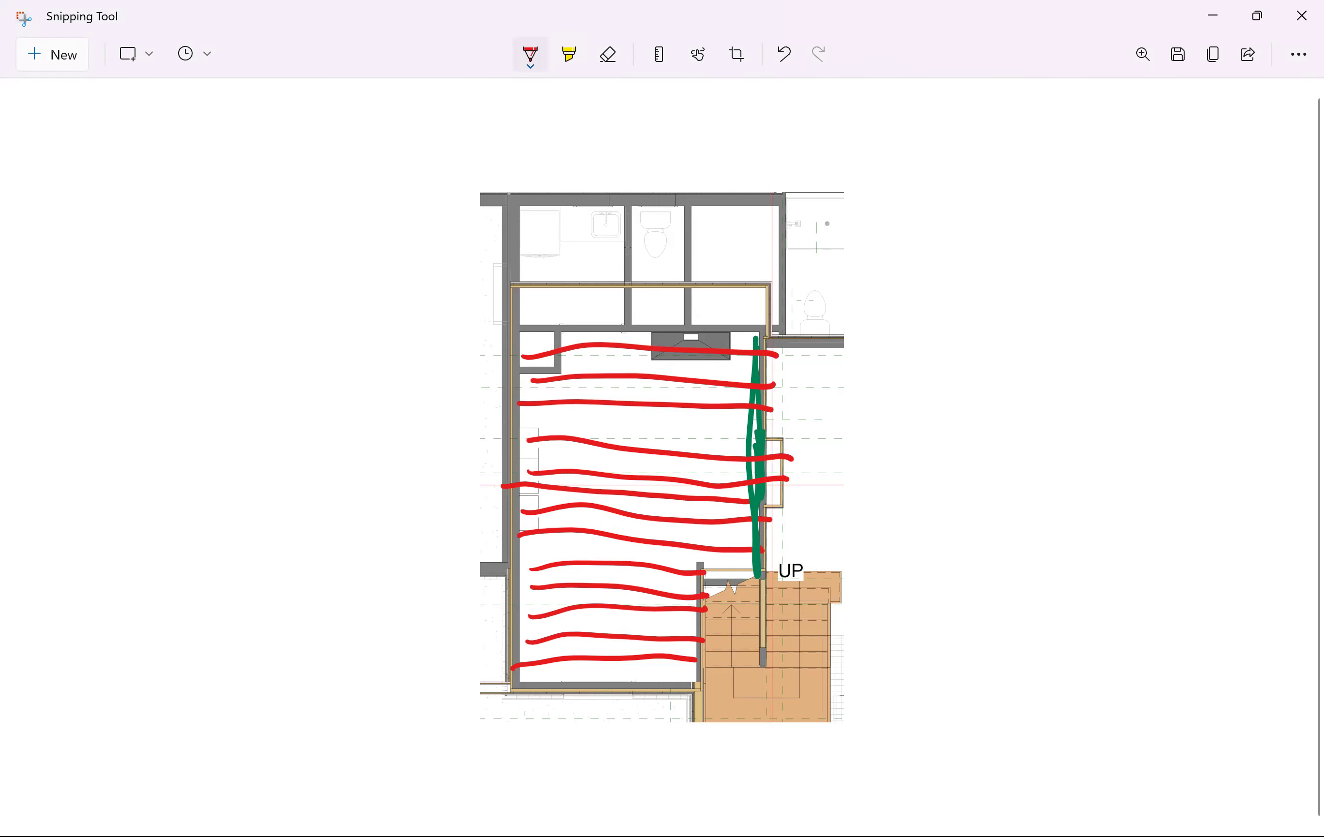
{"action": "mouse_move", "coordinate": [996, 459]}
{"action": "left_mouse_down"}
{"action": "mouse_move", "coordinate": [845, 481]}
{"action": "mouse_move", "coordinate": [885, 505]}
{"action": "left_mouse_up"}
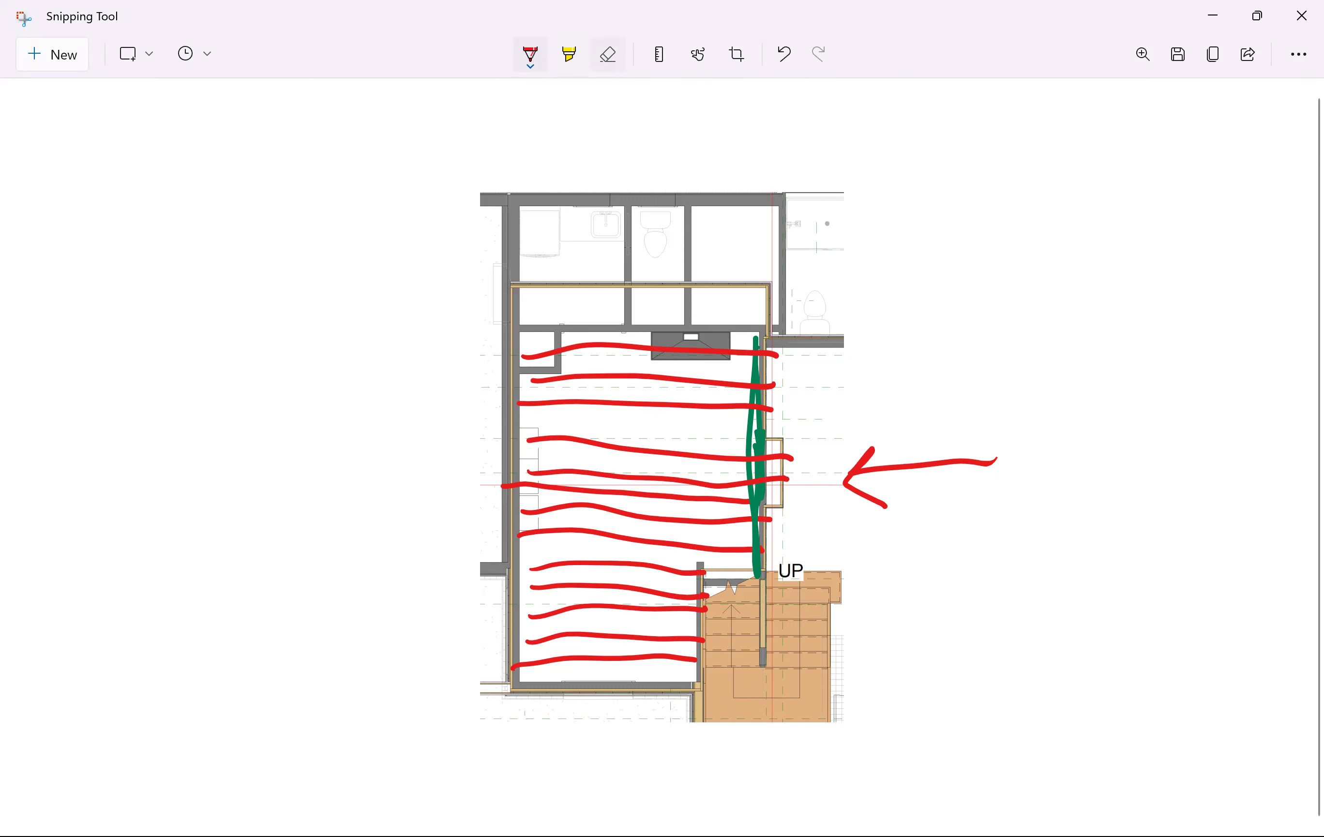
{"action": "left_click", "coordinate": [608, 54]}
{"action": "left_click", "coordinate": [665, 350]}
{"action": "left_click", "coordinate": [653, 381]}
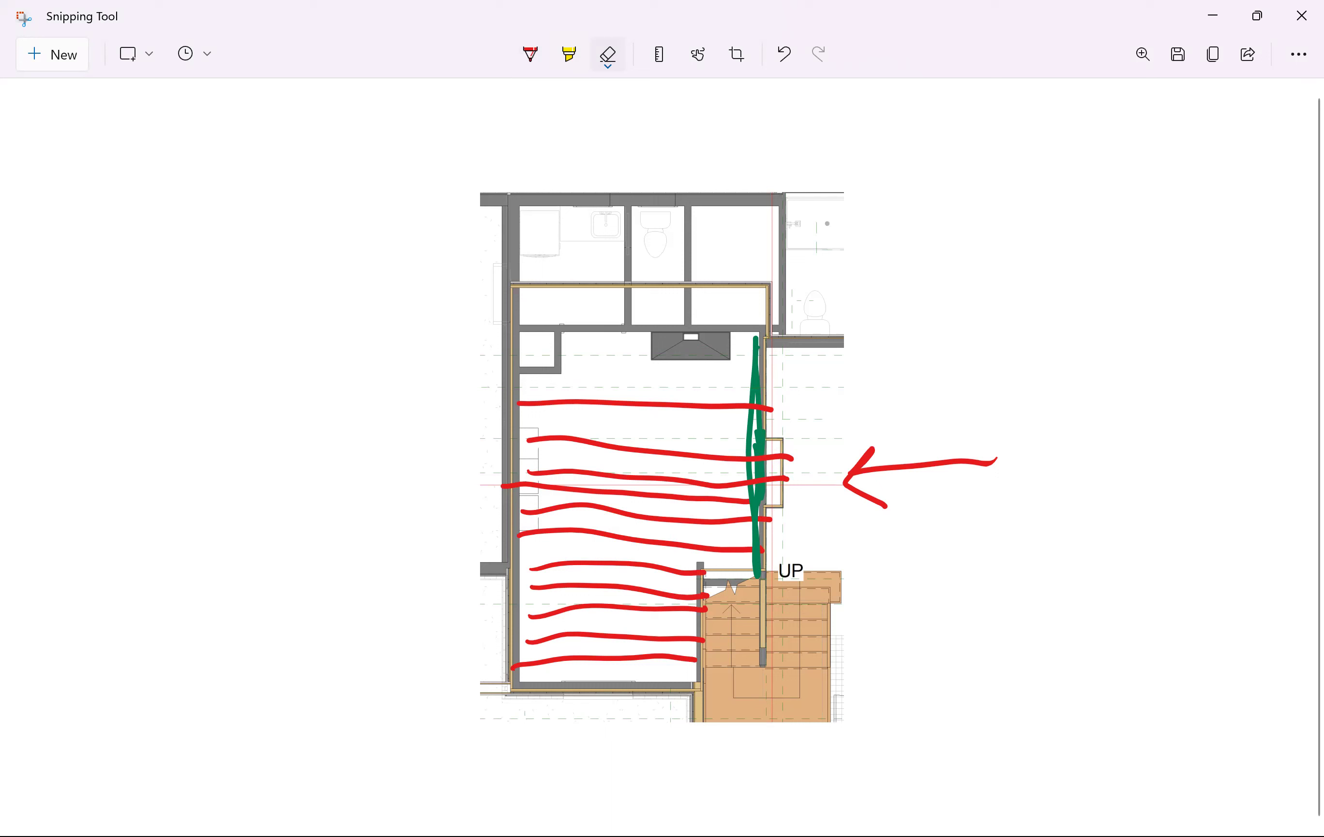
{"action": "left_click_drag", "start_coordinate": [637, 403], "coordinate": [636, 659]}
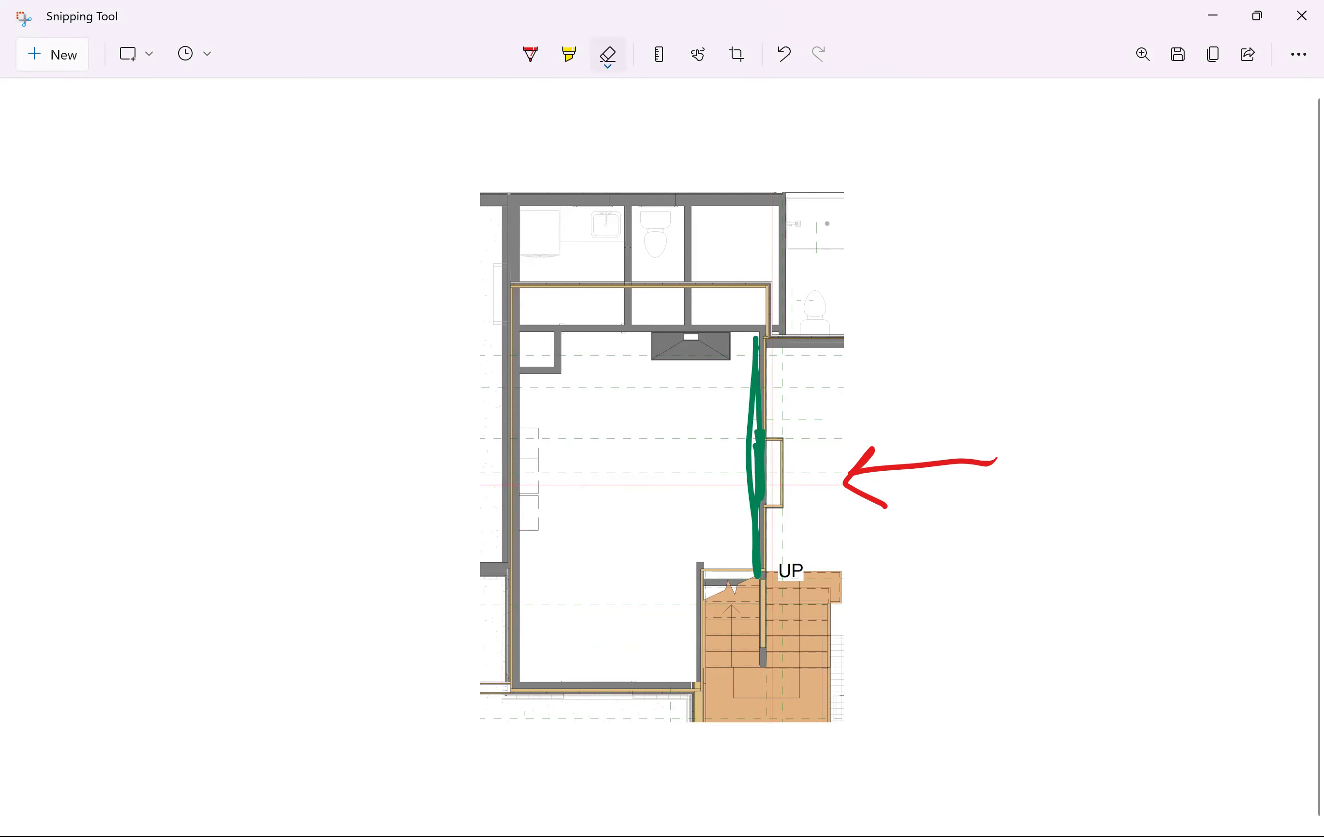
{"action": "left_click", "coordinate": [919, 464]}
{"action": "left_click", "coordinate": [755, 365]}
{"action": "left_click", "coordinate": [757, 465]}
{"action": "left_click", "coordinate": [530, 54]}
Sketch the first vertical red joist lines across the floor-plan room.
{"action": "left_click", "coordinate": [530, 53]}
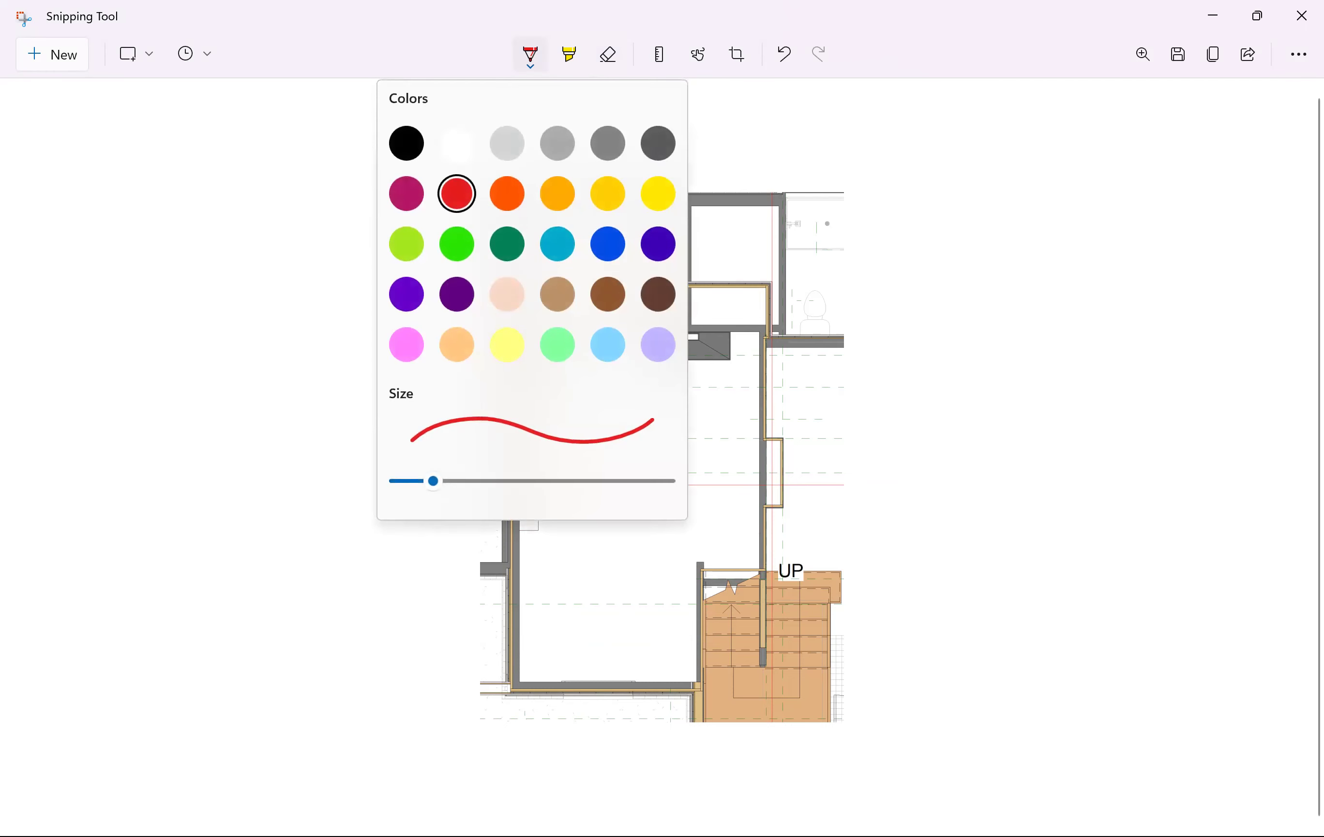
{"action": "left_click", "coordinate": [530, 53]}
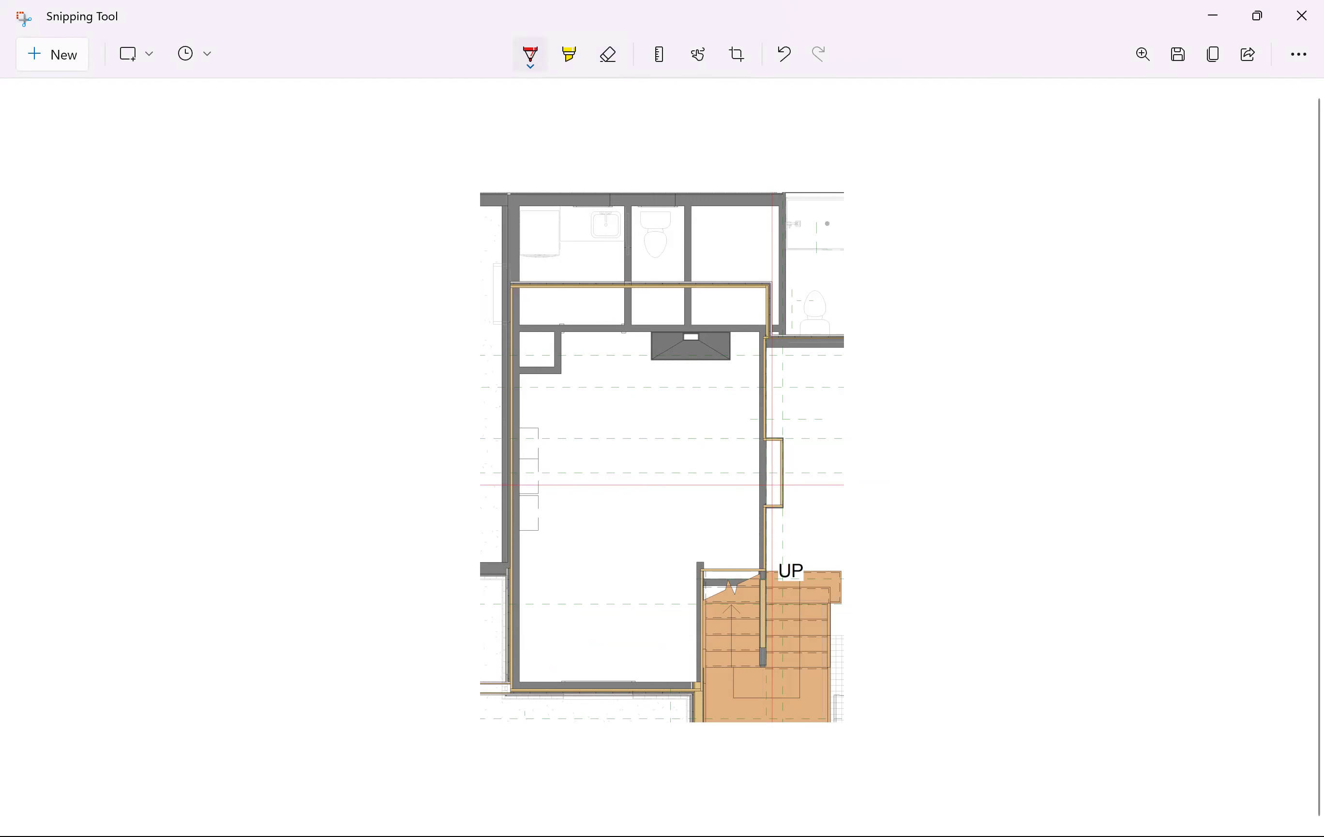
{"action": "left_click_drag", "start_coordinate": [551, 680], "coordinate": [527, 276]}
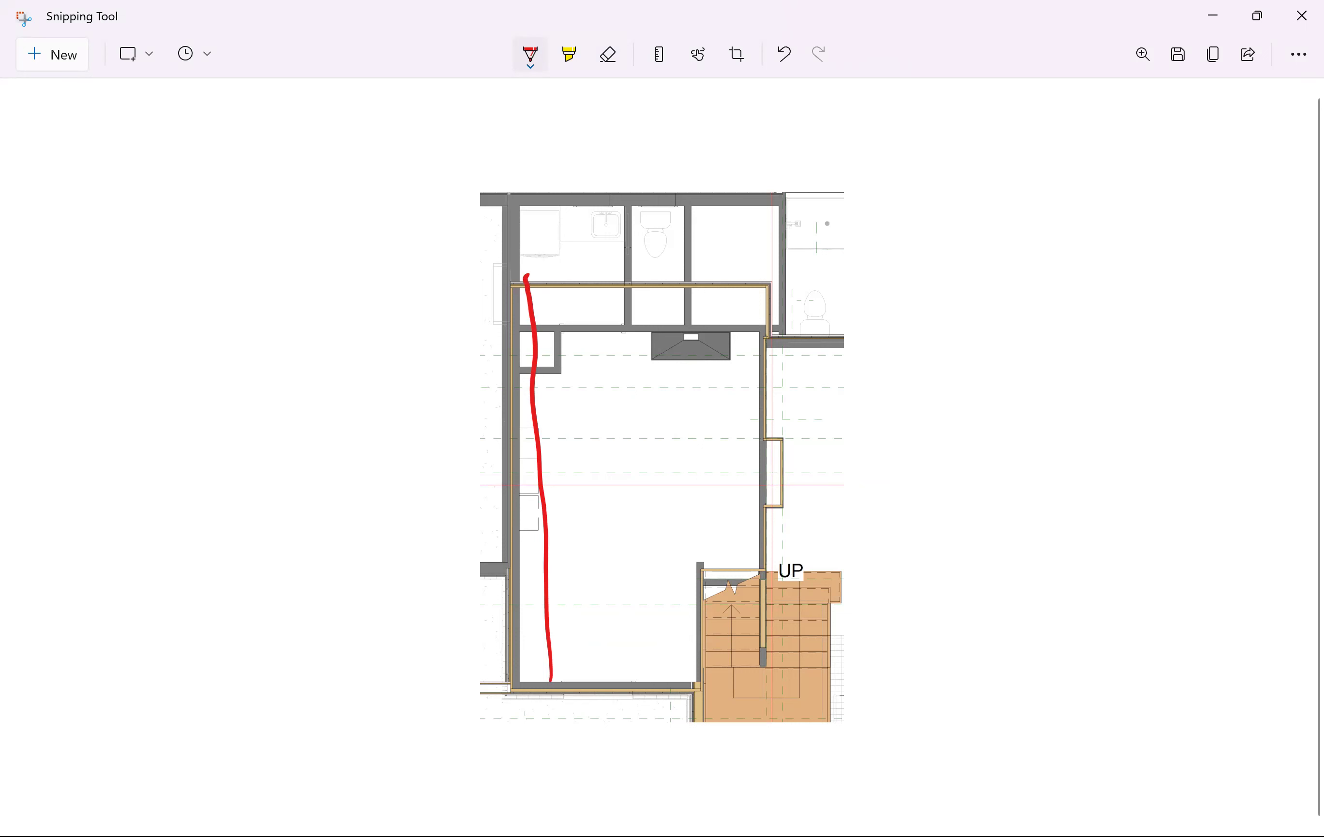
{"action": "left_click_drag", "start_coordinate": [577, 672], "coordinate": [563, 286]}
{"action": "mouse_move", "coordinate": [605, 676]}
{"action": "left_mouse_down"}
{"action": "mouse_move", "coordinate": [581, 315]}
{"action": "mouse_move", "coordinate": [587, 284]}
{"action": "mouse_move", "coordinate": [638, 668]}
{"action": "mouse_move", "coordinate": [623, 268]}
{"action": "left_mouse_up"}
{"action": "mouse_move", "coordinate": [658, 692]}
{"action": "left_mouse_down"}
{"action": "mouse_move", "coordinate": [655, 345]}
{"action": "mouse_move", "coordinate": [662, 270]}
{"action": "mouse_move", "coordinate": [682, 509]}
{"action": "mouse_move", "coordinate": [693, 263]}
{"action": "left_mouse_up"}
Add red joist lines near the right wall and red marks at its opening.
{"action": "left_click_drag", "start_coordinate": [718, 577], "coordinate": [720, 268]}
{"action": "left_click_drag", "start_coordinate": [734, 563], "coordinate": [734, 276]}
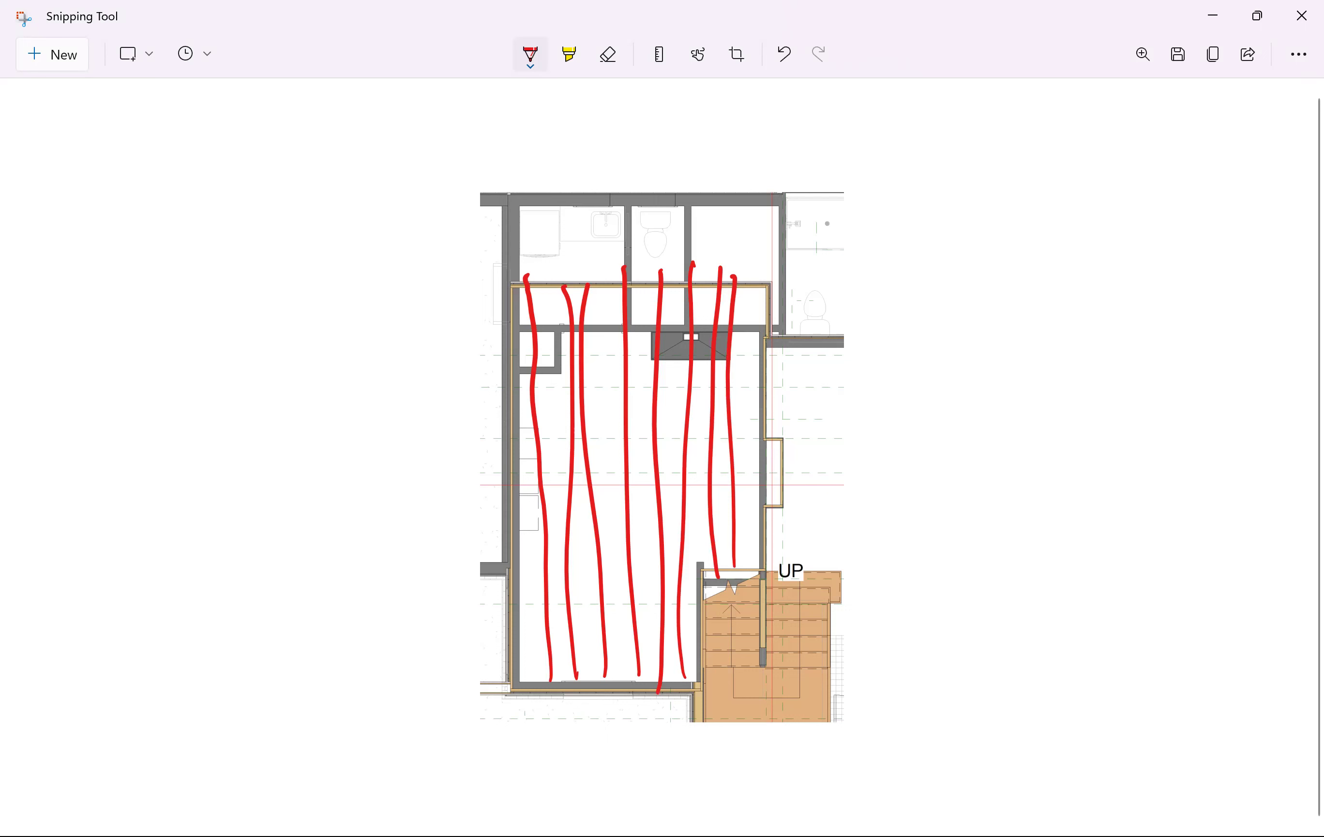
{"action": "left_click_drag", "start_coordinate": [757, 573], "coordinate": [734, 281]}
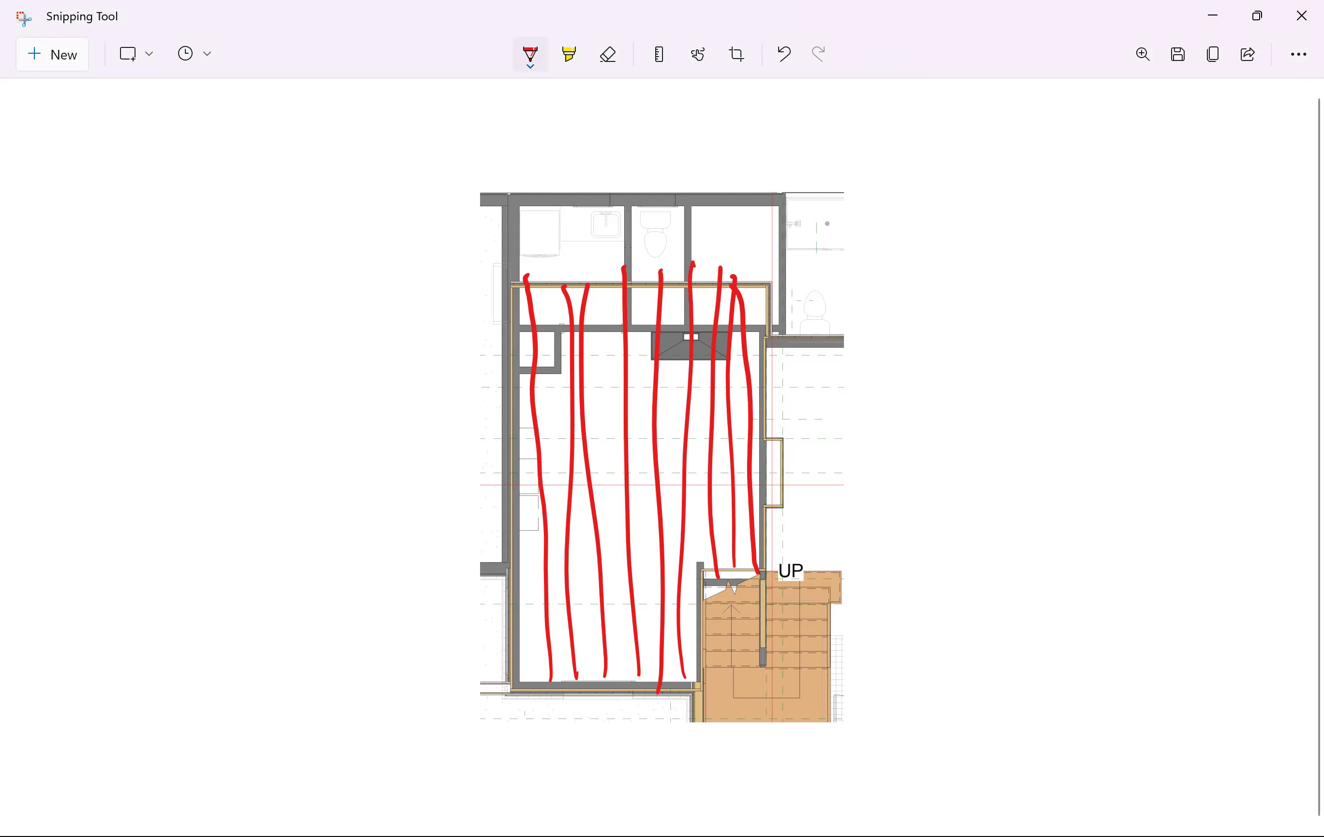
{"action": "mouse_move", "coordinate": [762, 452]}
{"action": "left_mouse_down"}
{"action": "mouse_move", "coordinate": [777, 456]}
{"action": "mouse_move", "coordinate": [780, 492]}
{"action": "left_mouse_up"}
Erase the two rightmost red joist lines and the red marks at the opening.
{"action": "left_click", "coordinate": [608, 53]}
{"action": "left_click", "coordinate": [749, 415]}
{"action": "left_click", "coordinate": [730, 421]}
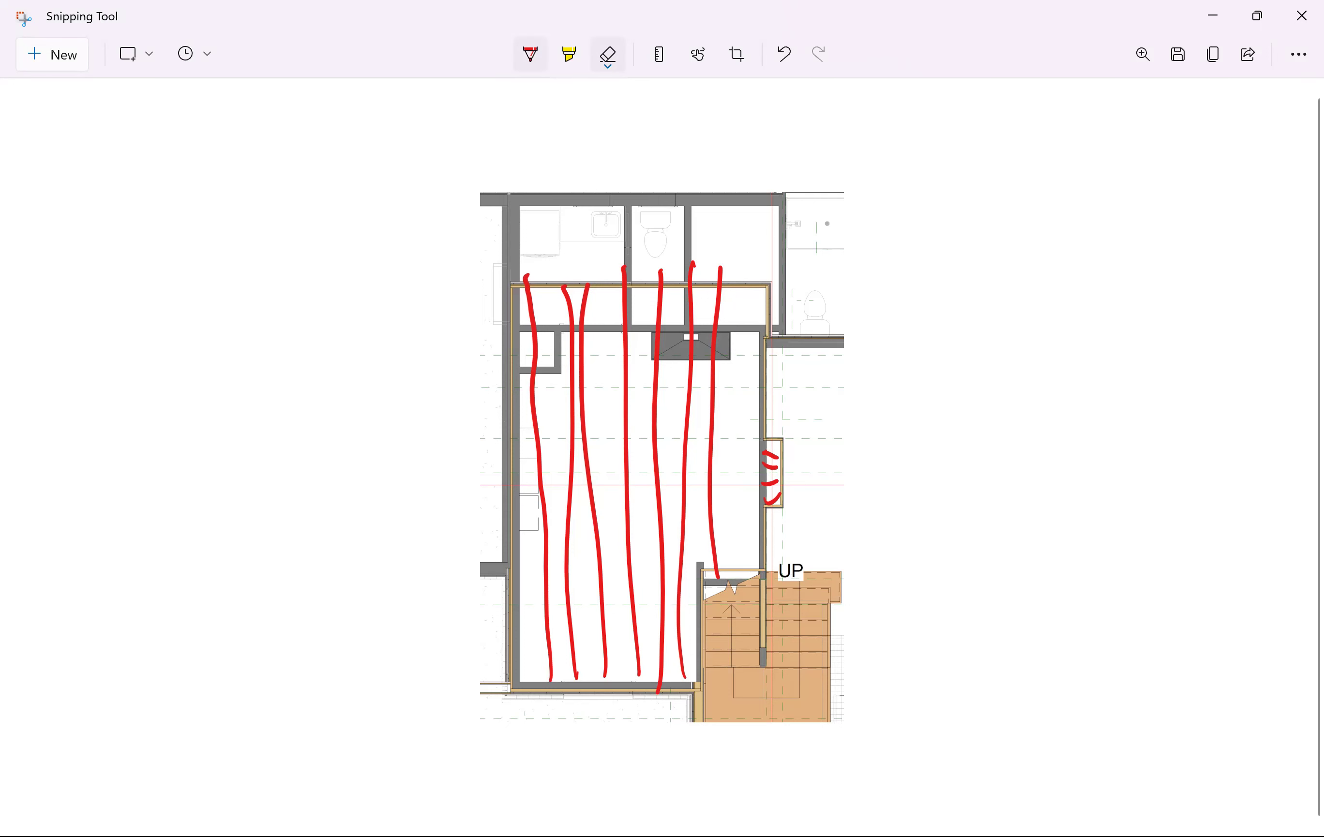
{"action": "left_click_drag", "start_coordinate": [770, 454], "coordinate": [772, 501]}
Draw four short red lines beside the right wall.
{"action": "left_click", "coordinate": [531, 53]}
{"action": "left_click", "coordinate": [530, 53]}
{"action": "key", "text": "Escape"}
{"action": "left_click_drag", "start_coordinate": [781, 439], "coordinate": [700, 442]}
{"action": "mouse_move", "coordinate": [781, 466]}
{"action": "left_mouse_down"}
{"action": "mouse_move", "coordinate": [770, 490]}
{"action": "mouse_move", "coordinate": [701, 487]}
{"action": "left_mouse_up"}
{"action": "left_click_drag", "start_coordinate": [788, 500], "coordinate": [696, 502]}
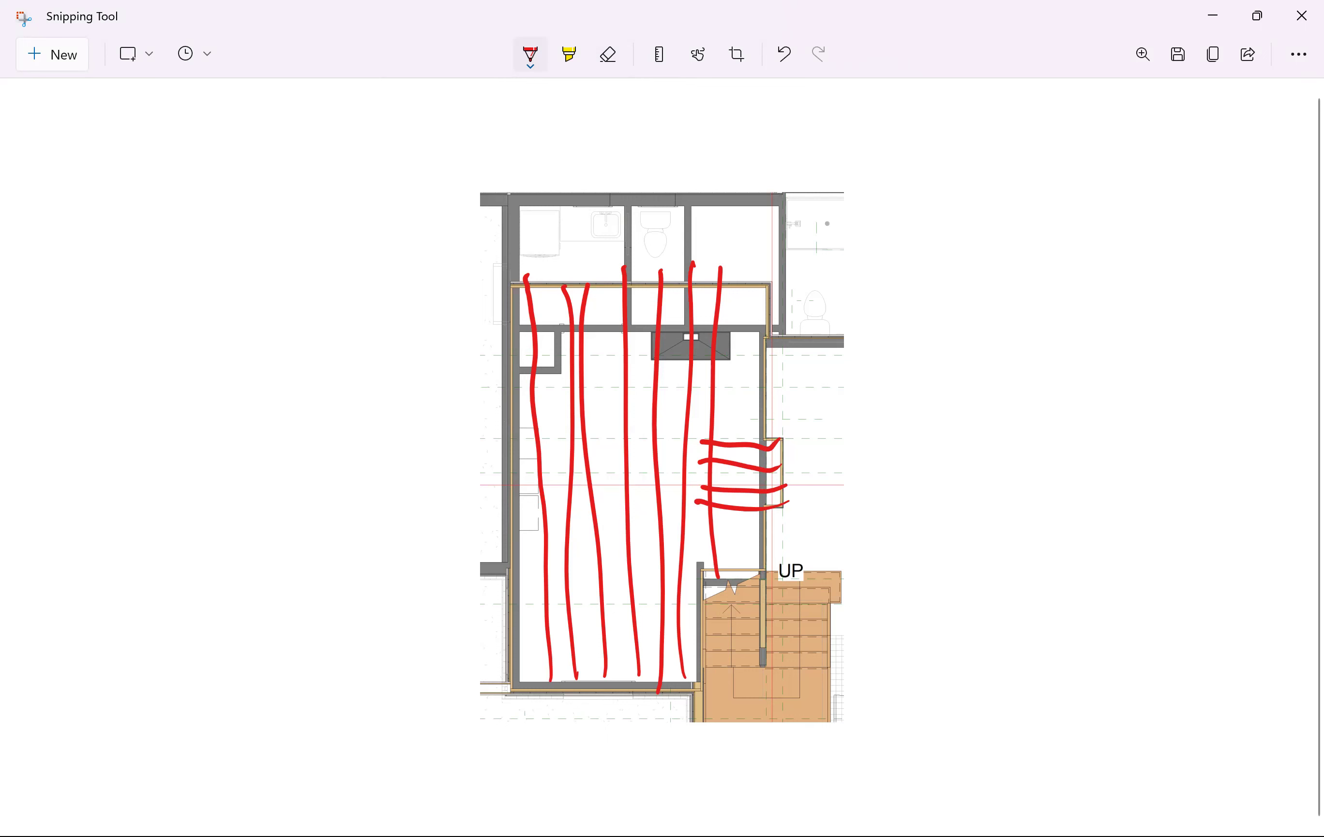
Mark the wall beam with a green stroke, then erase every sketched line.
{"action": "left_click", "coordinate": [529, 54]}
{"action": "left_click", "coordinate": [507, 244]}
{"action": "mouse_move", "coordinate": [762, 449]}
{"action": "left_mouse_down"}
{"action": "mouse_move", "coordinate": [754, 512]}
{"action": "mouse_move", "coordinate": [765, 427]}
{"action": "left_mouse_up"}
{"action": "left_click", "coordinate": [608, 54]}
{"action": "mouse_move", "coordinate": [520, 388]}
{"action": "left_mouse_down"}
{"action": "mouse_move", "coordinate": [719, 388]}
{"action": "mouse_move", "coordinate": [758, 498]}
{"action": "left_mouse_up"}
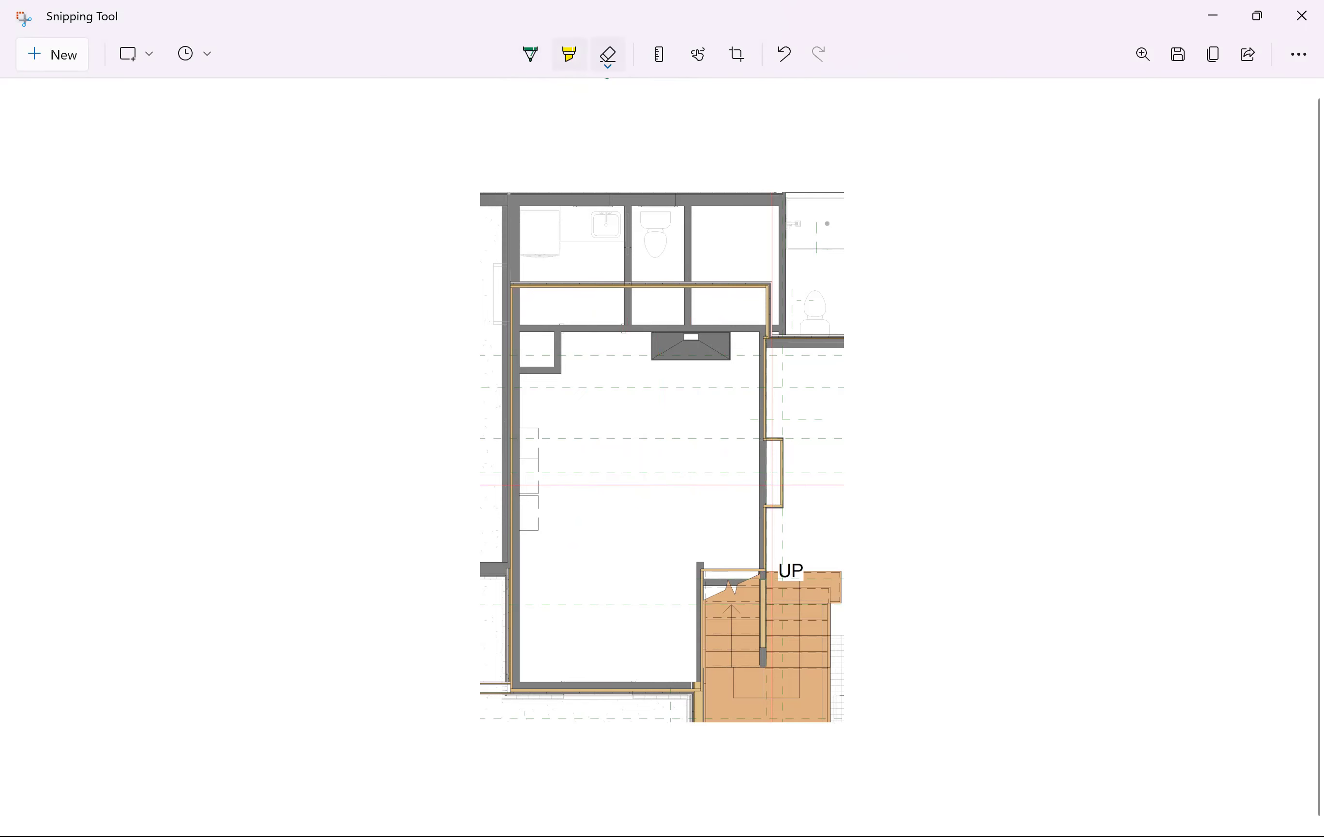
Sketch red horizontal joist lines across the lower part of the room.
{"action": "left_click", "coordinate": [530, 54]}
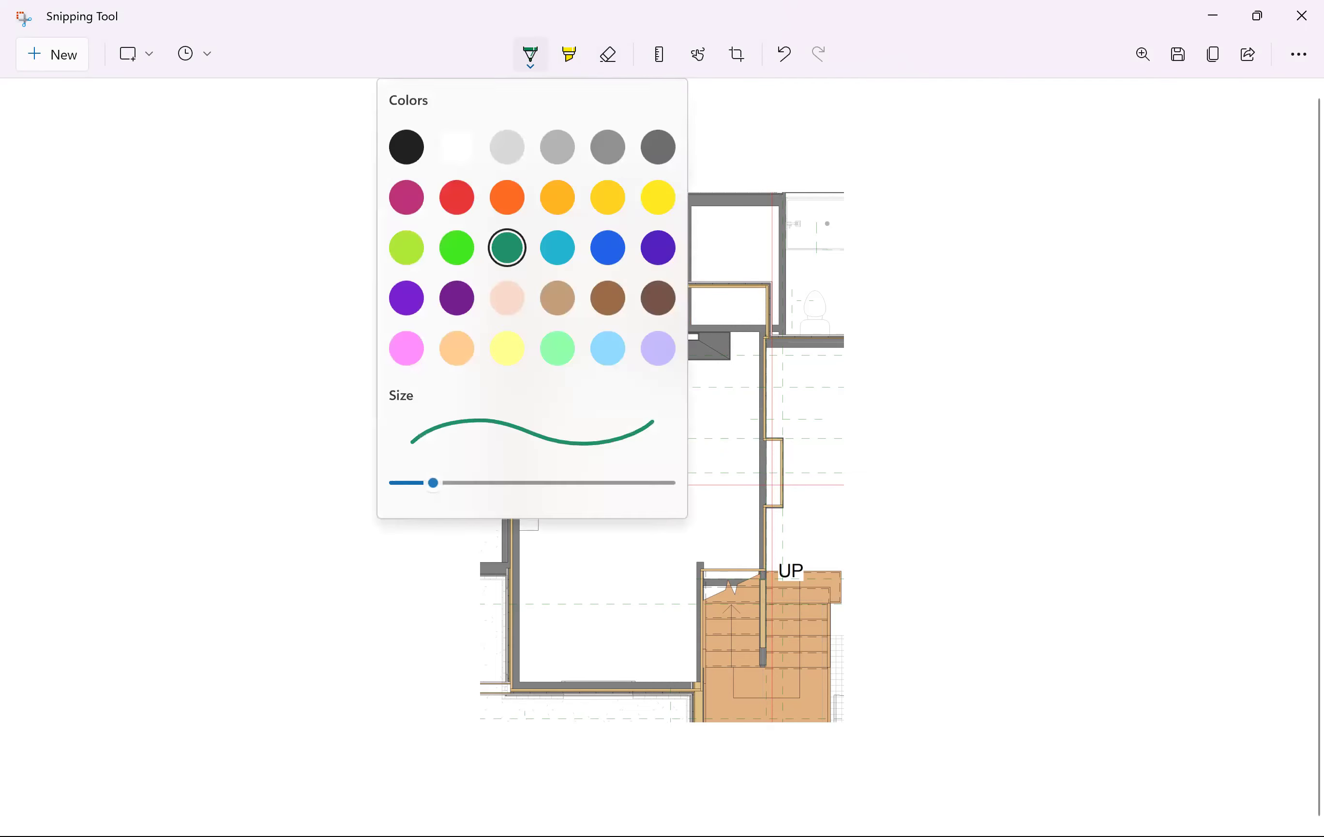
{"action": "left_click", "coordinate": [530, 54]}
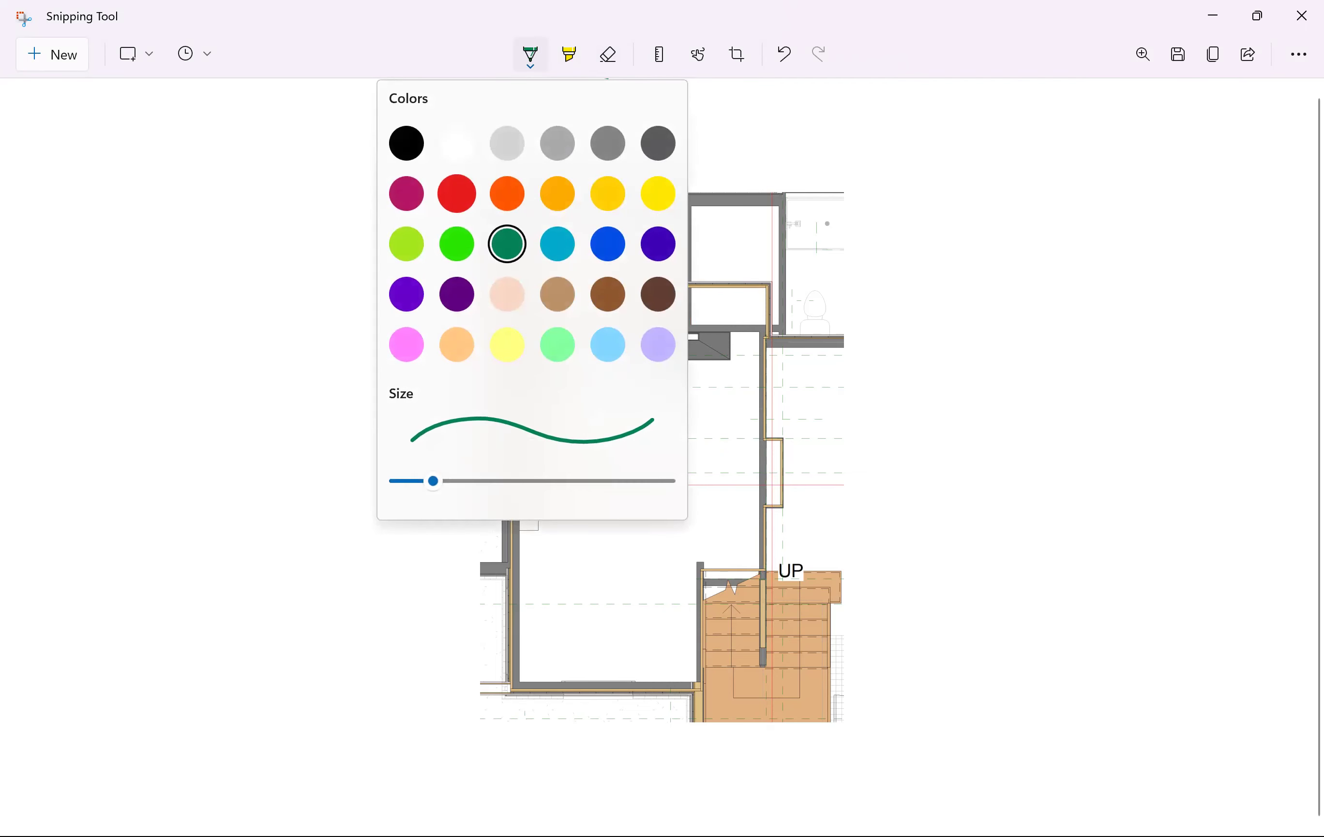
{"action": "left_click", "coordinate": [457, 193]}
{"action": "left_click_drag", "start_coordinate": [528, 668], "coordinate": [688, 675]}
{"action": "left_click_drag", "start_coordinate": [534, 637], "coordinate": [711, 637]}
{"action": "left_click_drag", "start_coordinate": [534, 596], "coordinate": [706, 602]}
Add more red horizontal joist lines up the room, reaching the right wall.
{"action": "left_click_drag", "start_coordinate": [521, 566], "coordinate": [694, 562]}
{"action": "left_click_drag", "start_coordinate": [531, 532], "coordinate": [770, 546]}
{"action": "mouse_move", "coordinate": [518, 511]}
{"action": "left_mouse_down"}
{"action": "mouse_move", "coordinate": [638, 508]}
{"action": "mouse_move", "coordinate": [774, 526]}
{"action": "left_mouse_up"}
{"action": "left_click_drag", "start_coordinate": [537, 483], "coordinate": [759, 489]}
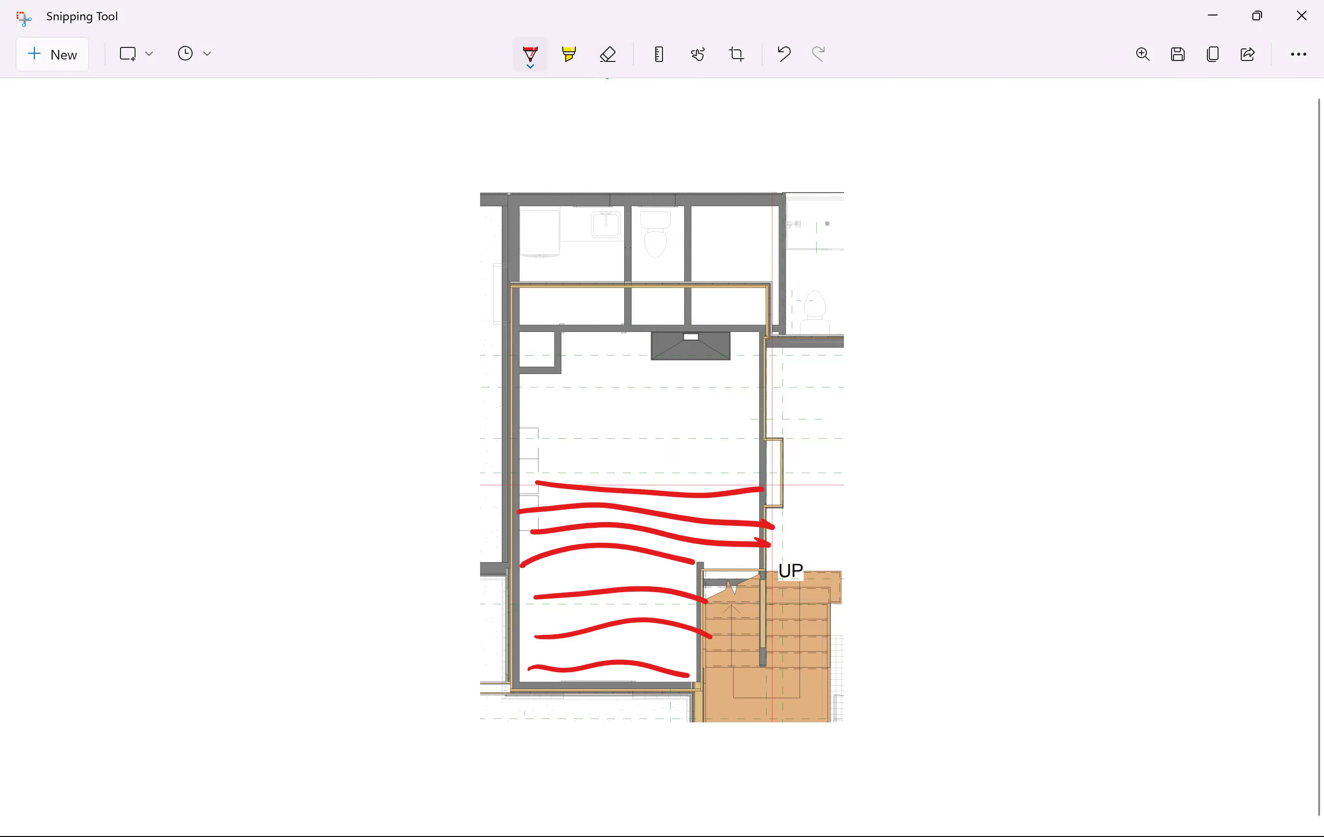
{"action": "left_click_drag", "start_coordinate": [516, 469], "coordinate": [770, 472]}
{"action": "left_click_drag", "start_coordinate": [519, 448], "coordinate": [752, 454]}
{"action": "left_click_drag", "start_coordinate": [520, 429], "coordinate": [754, 439]}
Draw a red beam down the right wall and dark purple header marks at the opening.
{"action": "left_click_drag", "start_coordinate": [758, 336], "coordinate": [769, 641]}
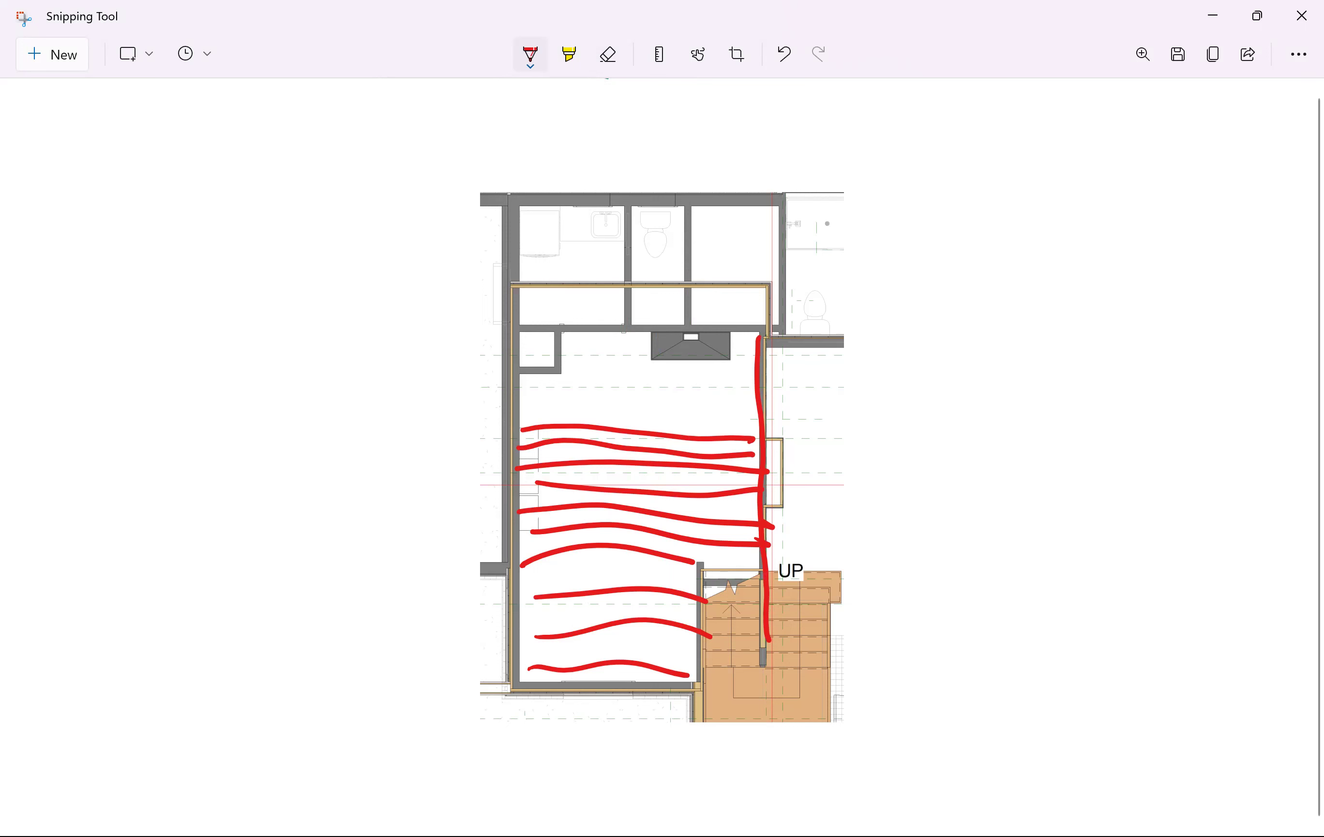
{"action": "left_click", "coordinate": [530, 54]}
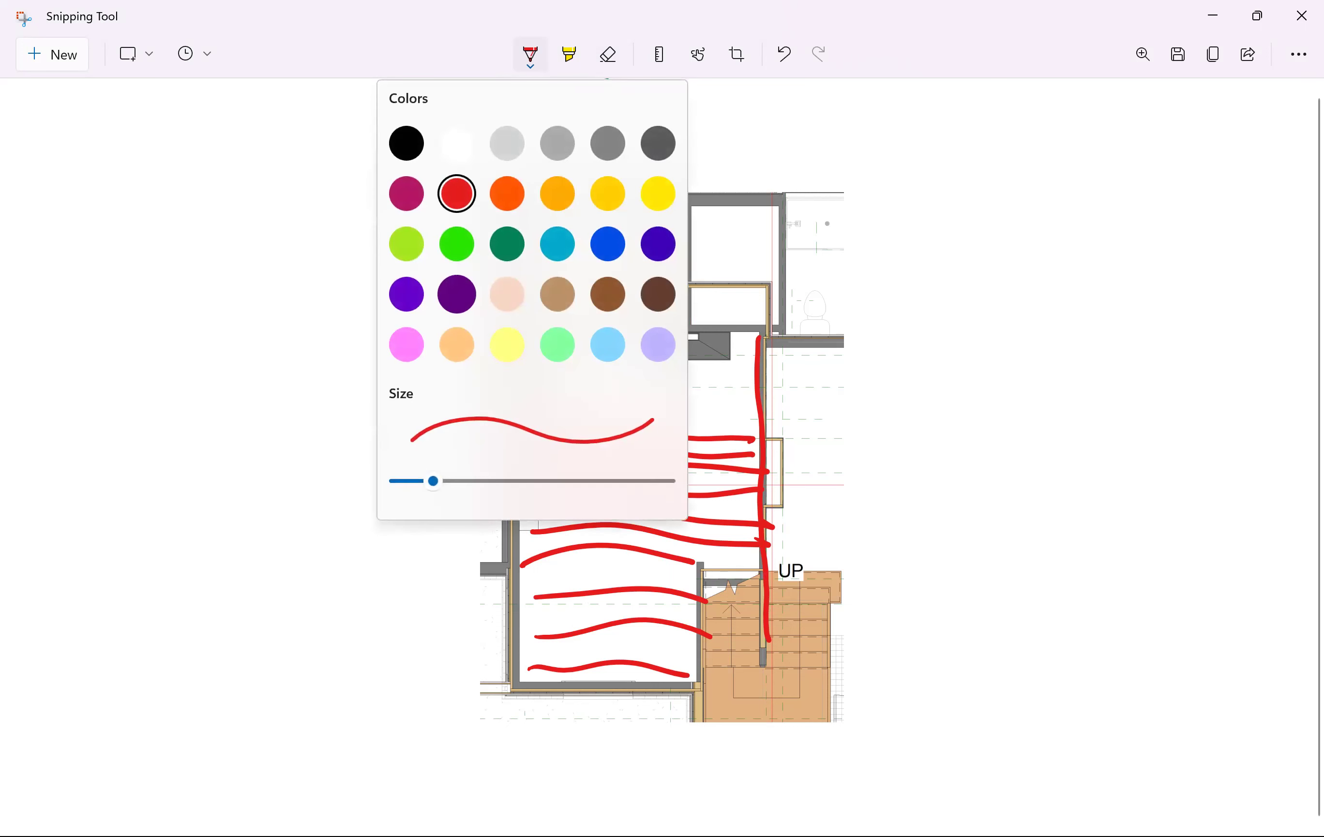
{"action": "left_click", "coordinate": [457, 295]}
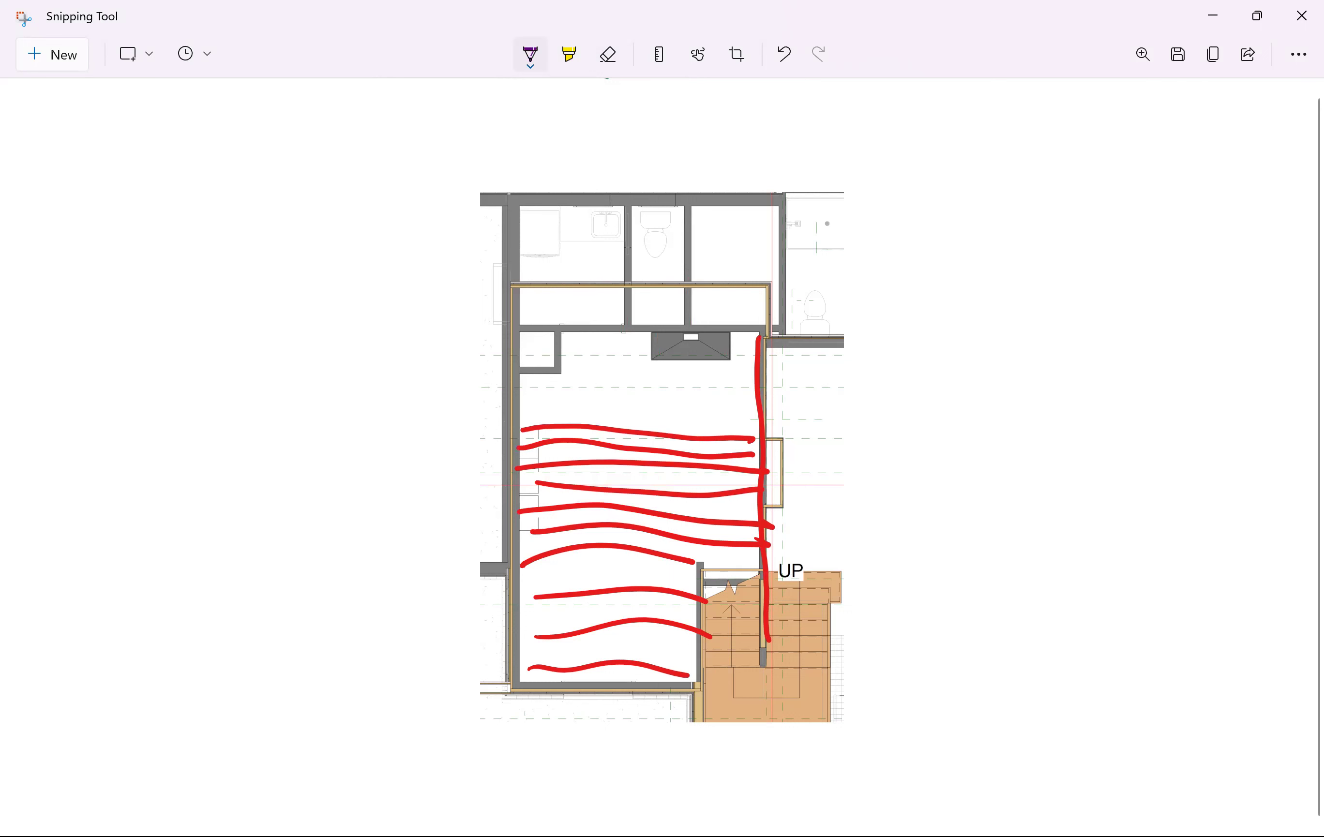
{"action": "mouse_move", "coordinate": [765, 444]}
{"action": "left_mouse_down"}
{"action": "mouse_move", "coordinate": [793, 442]}
{"action": "mouse_move", "coordinate": [785, 466]}
{"action": "left_mouse_up"}
{"action": "mouse_move", "coordinate": [766, 478]}
{"action": "left_mouse_down"}
{"action": "mouse_move", "coordinate": [793, 479]}
{"action": "mouse_move", "coordinate": [790, 502]}
{"action": "left_mouse_up"}
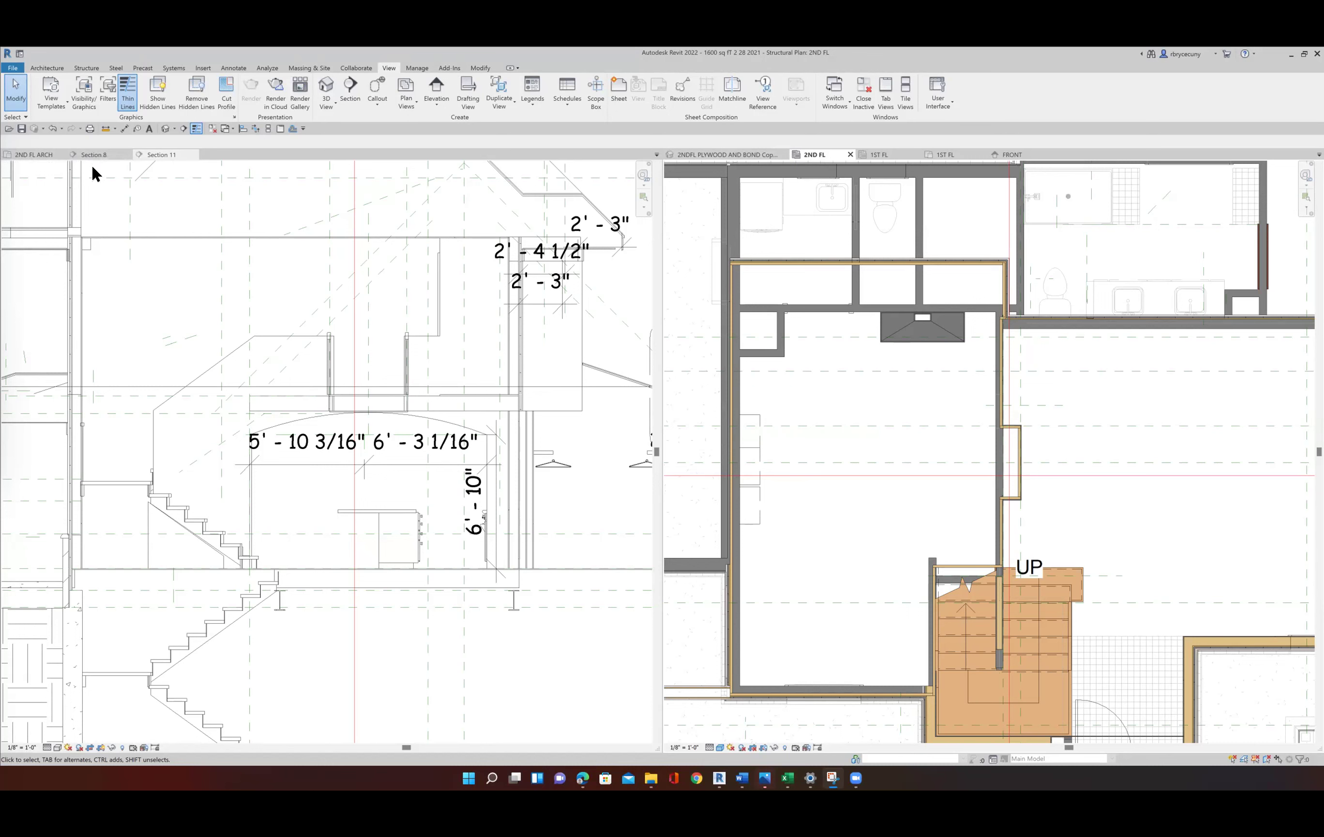
Select the 2x10 header beam in the 2NDFL PLYWOOD AND BOND Copy 1 view and orbit around it.
{"action": "left_click", "coordinate": [717, 151]}
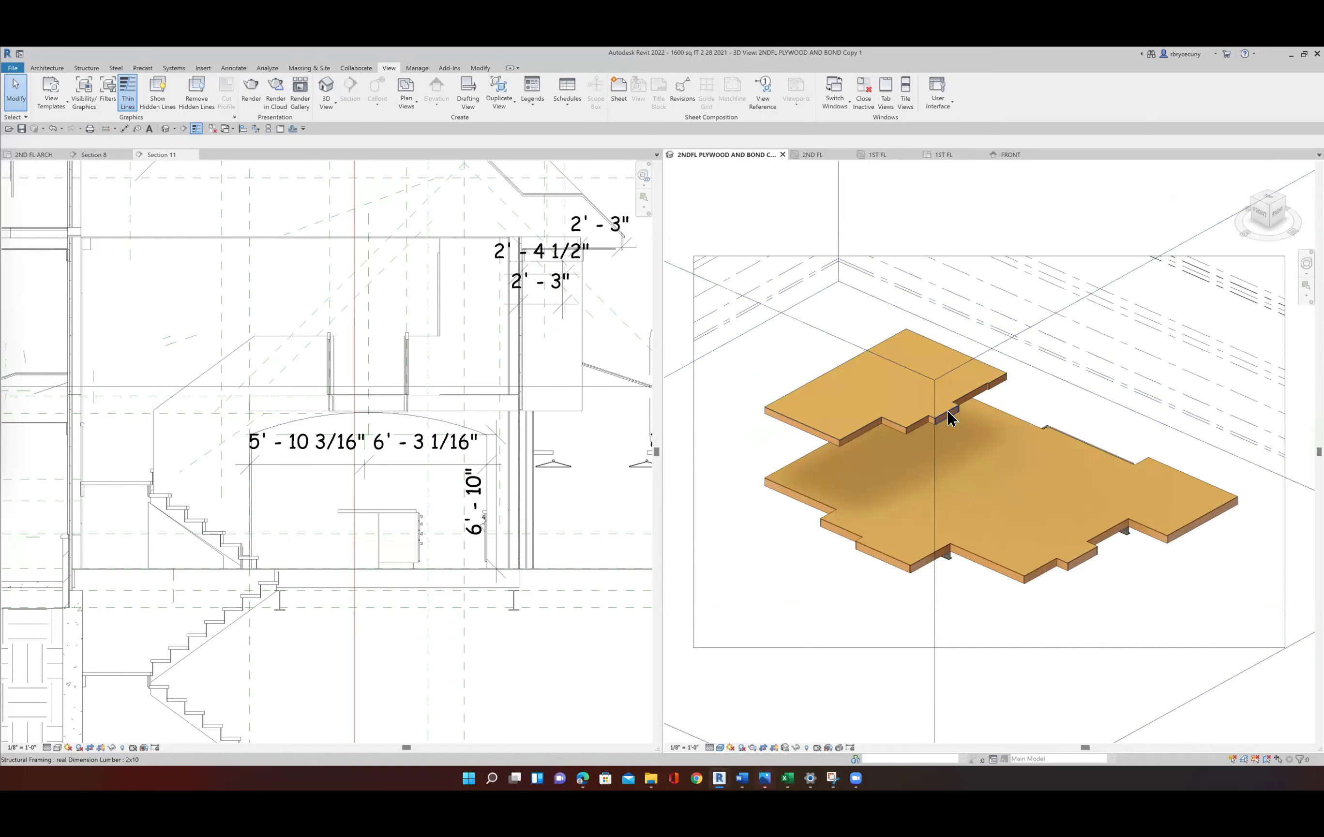
{"action": "scroll", "coordinate": [947, 410], "scroll_direction": "up", "scroll_amount": 4}
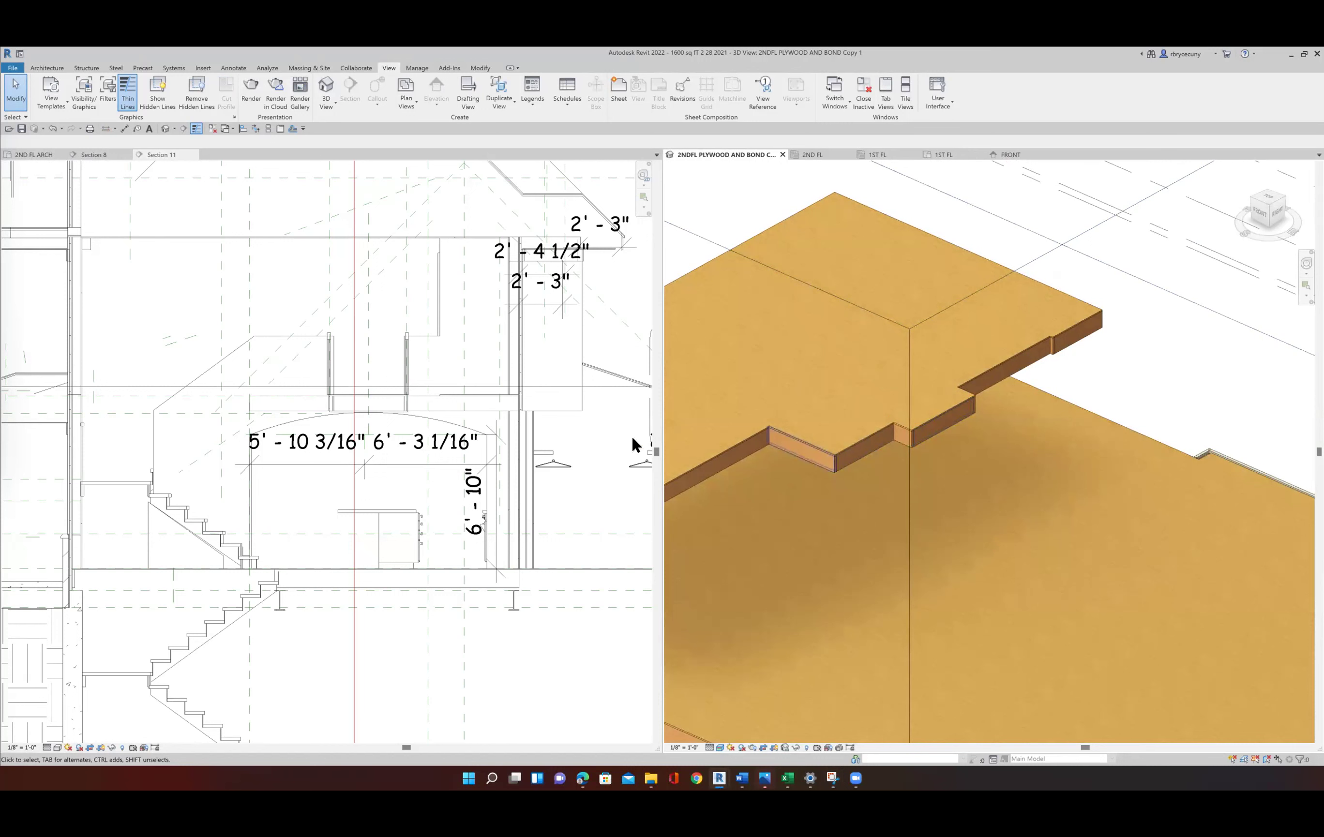
{"action": "scroll", "coordinate": [372, 410], "scroll_direction": "up", "scroll_amount": 2}
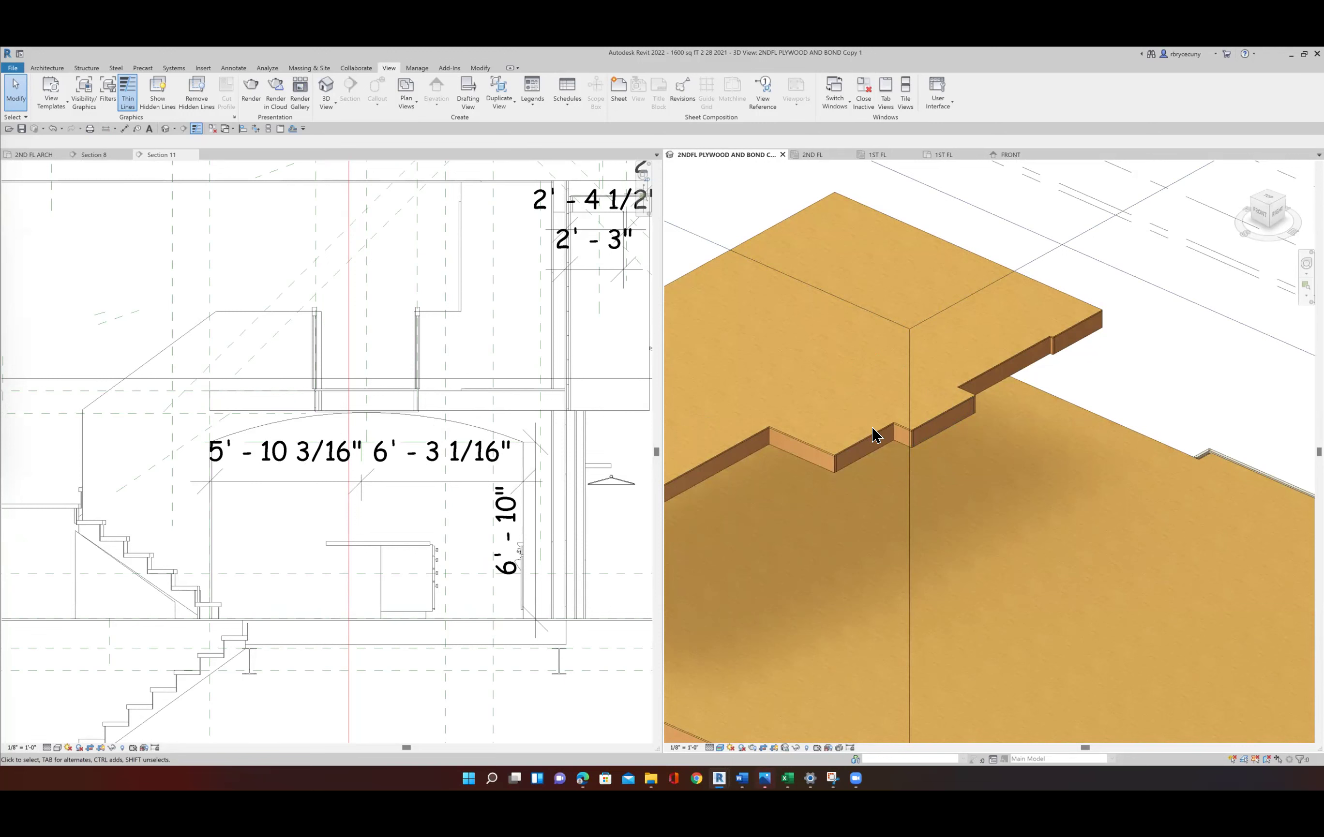
{"action": "left_click", "coordinate": [939, 430]}
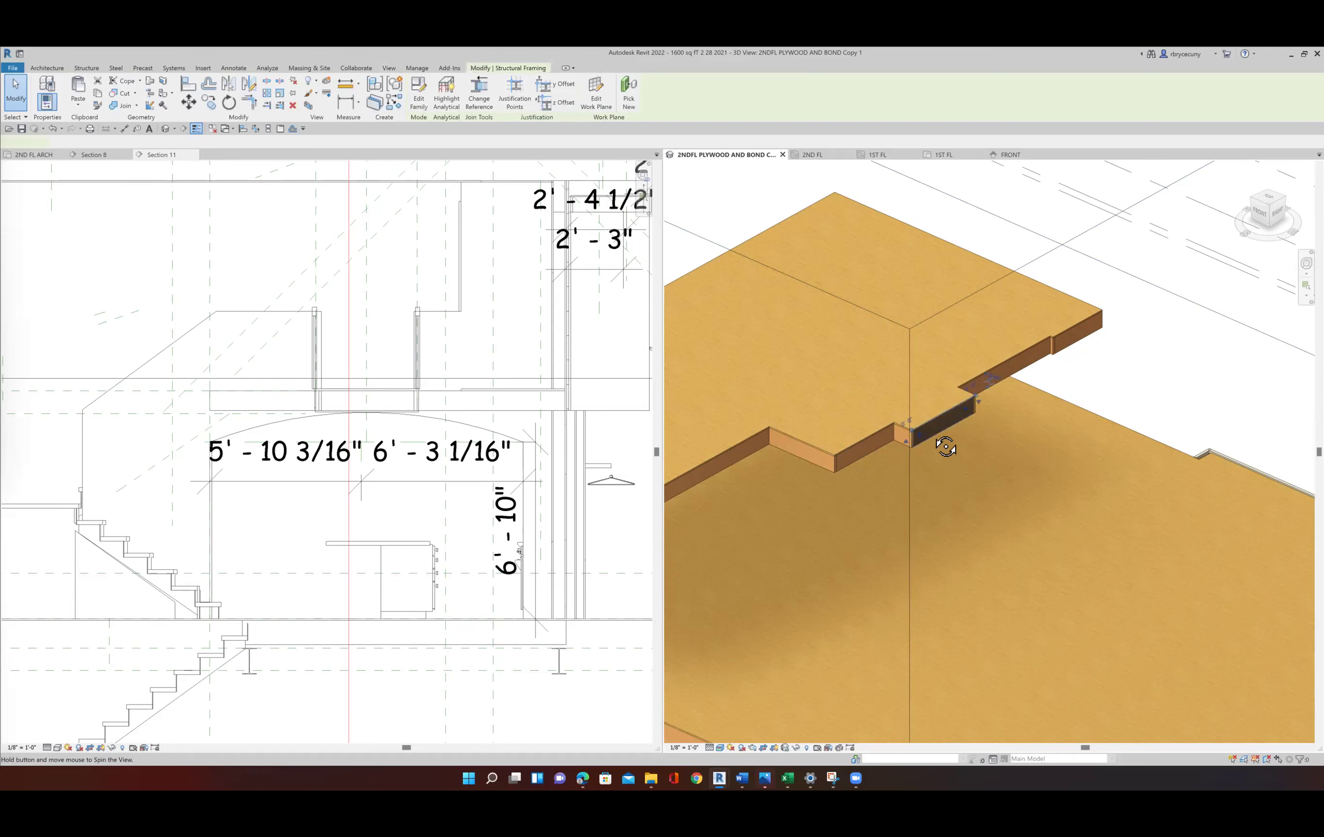
{"action": "middle_click_drag", "start_coordinate": [946, 446], "coordinate": [900, 435], "text": "shift"}
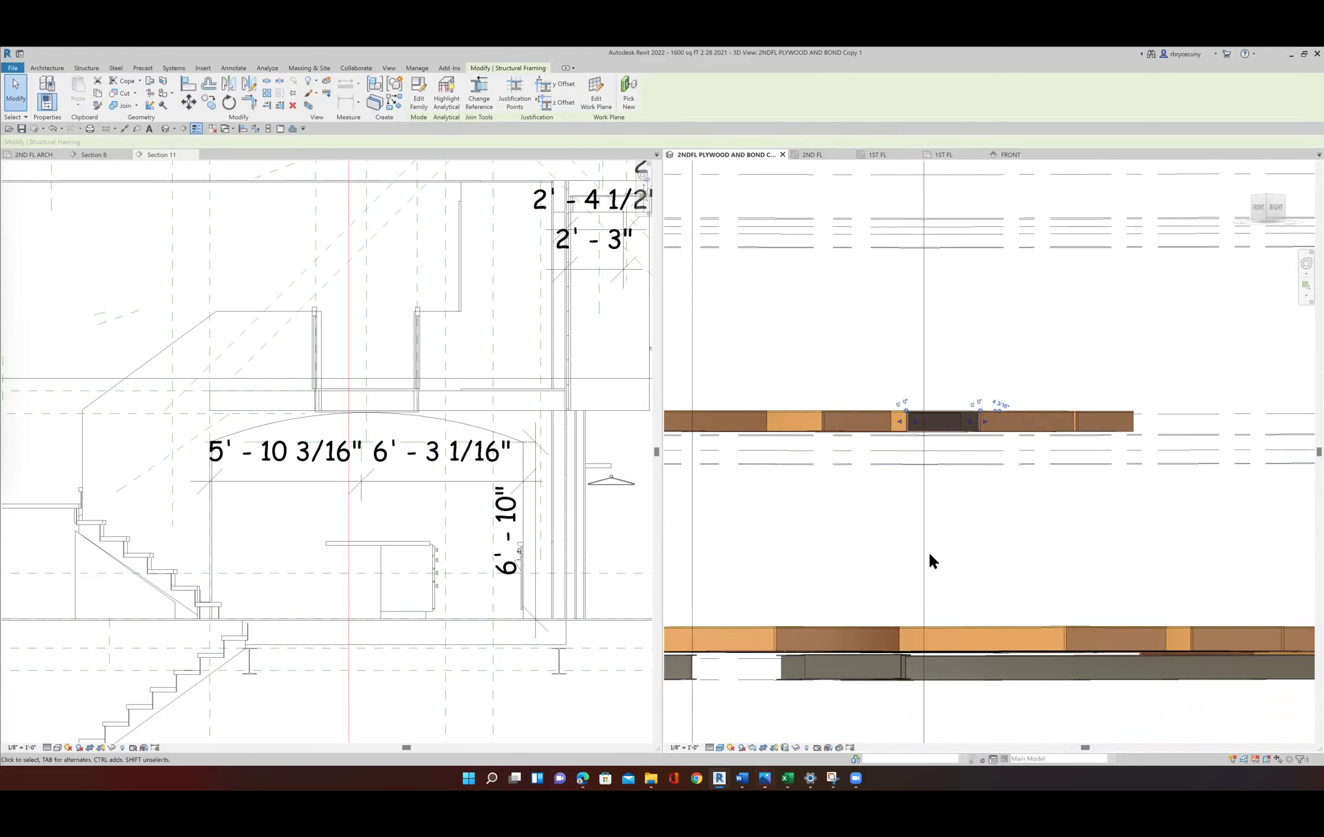
{"action": "middle_click_drag", "start_coordinate": [932, 546], "coordinate": [914, 517], "text": "shift"}
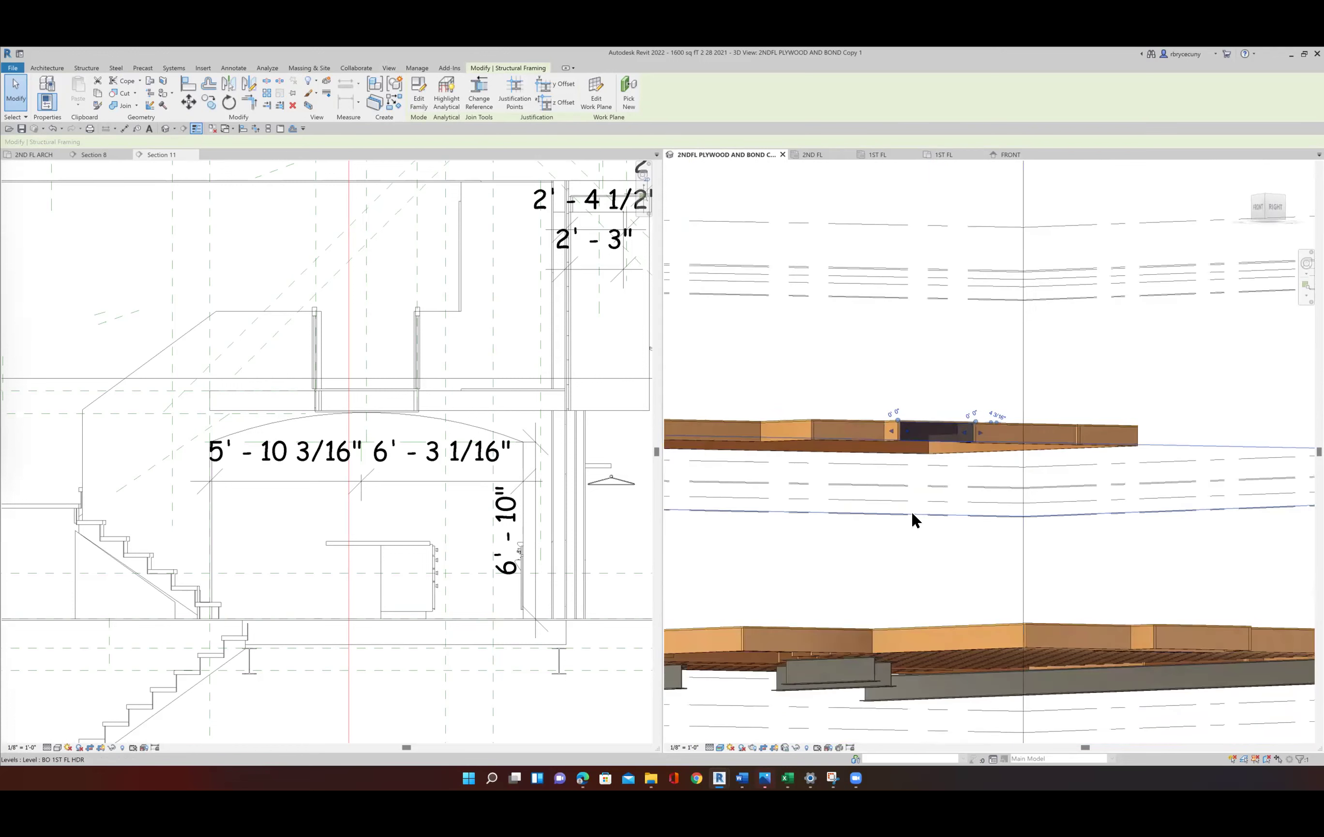
Turn on the Walls category in Visibility/Graphics for the 3D view.
{"action": "key", "text": "v"}
{"action": "key", "text": "v"}
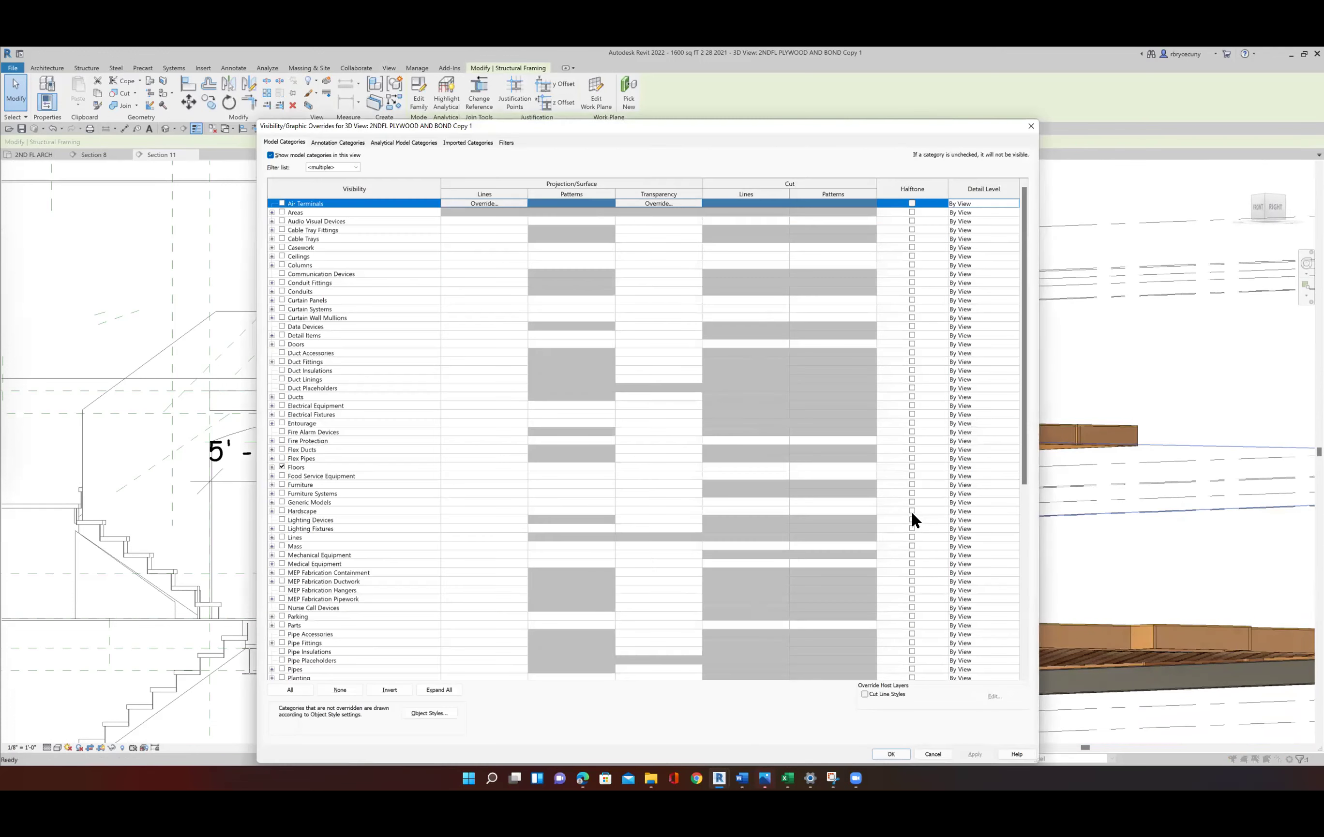
{"action": "scroll", "coordinate": [327, 626], "scroll_direction": "down", "scroll_amount": 15}
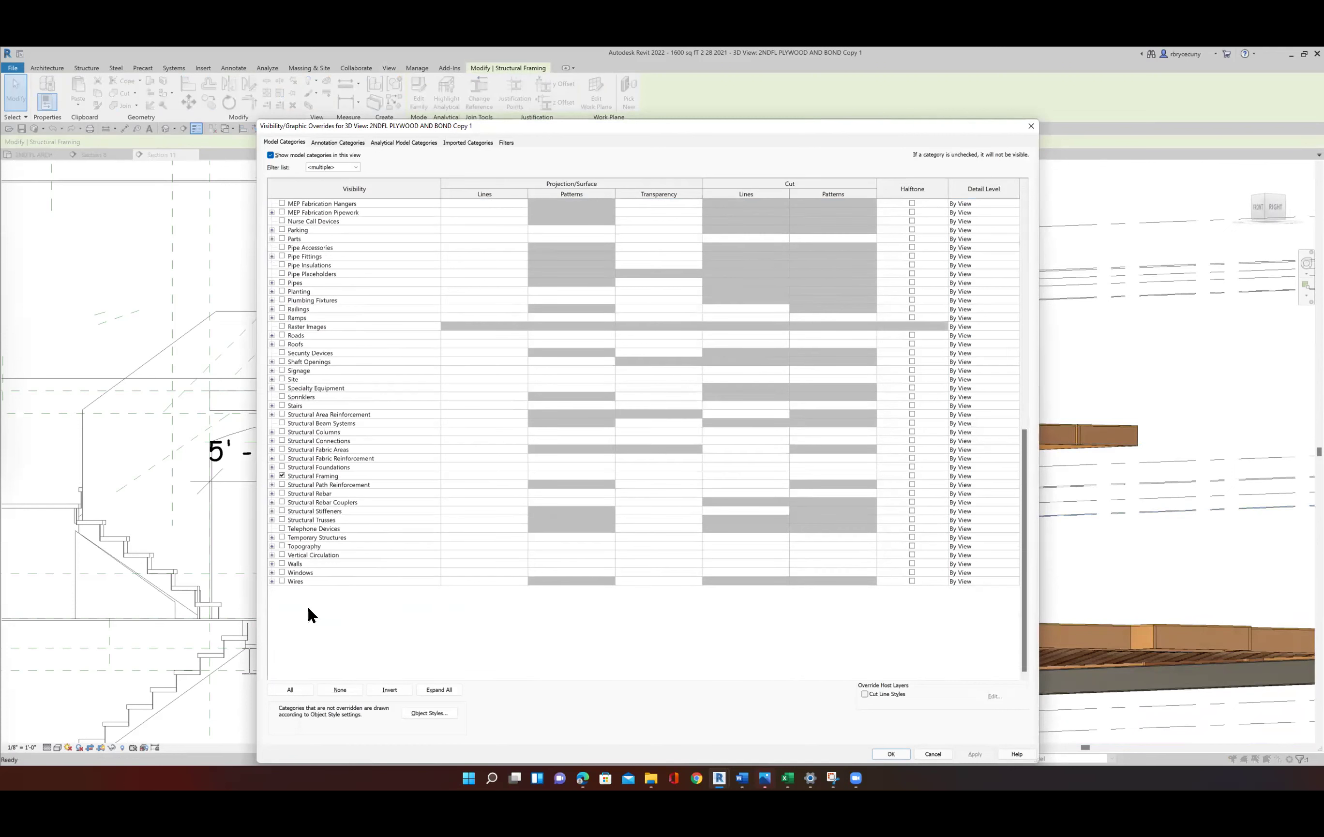
{"action": "left_click", "coordinate": [283, 562]}
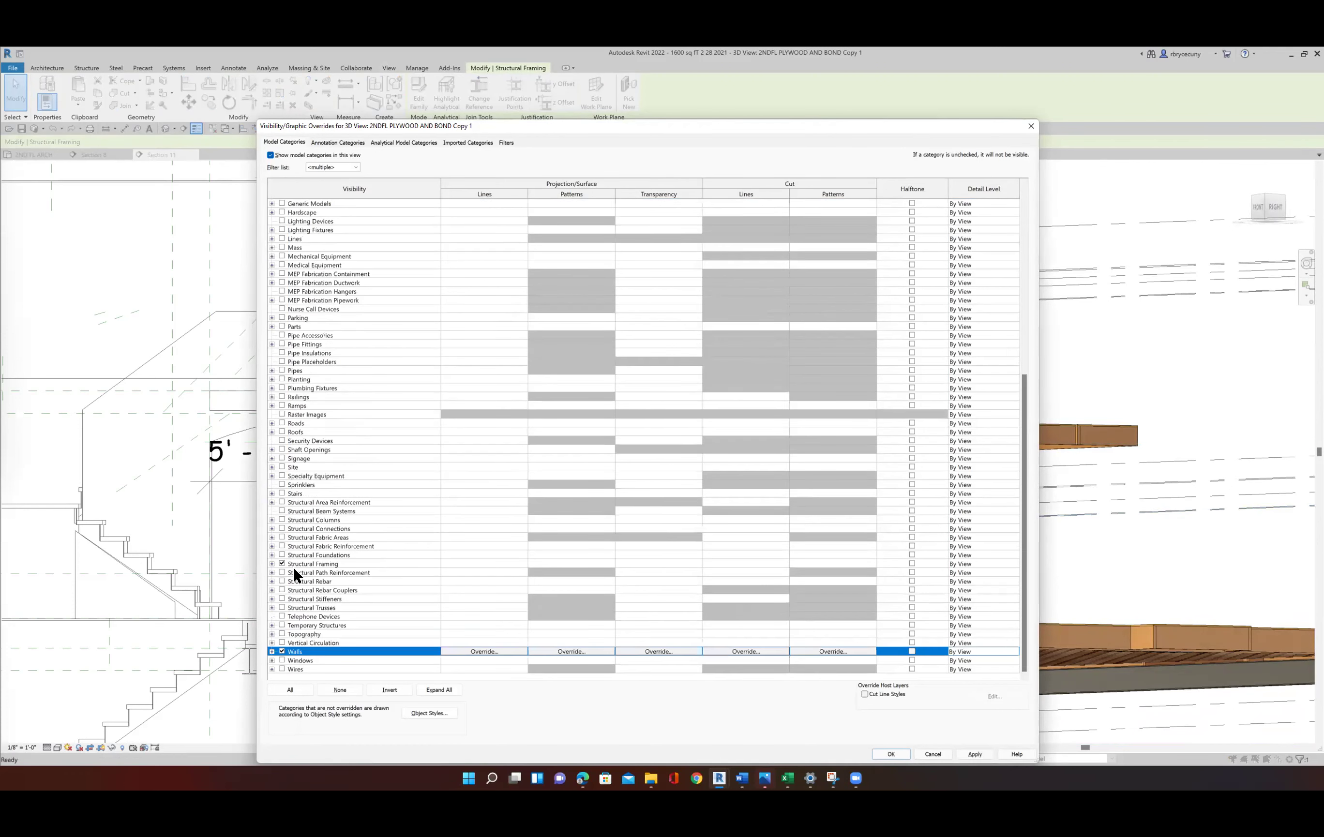
{"action": "left_click", "coordinate": [882, 752]}
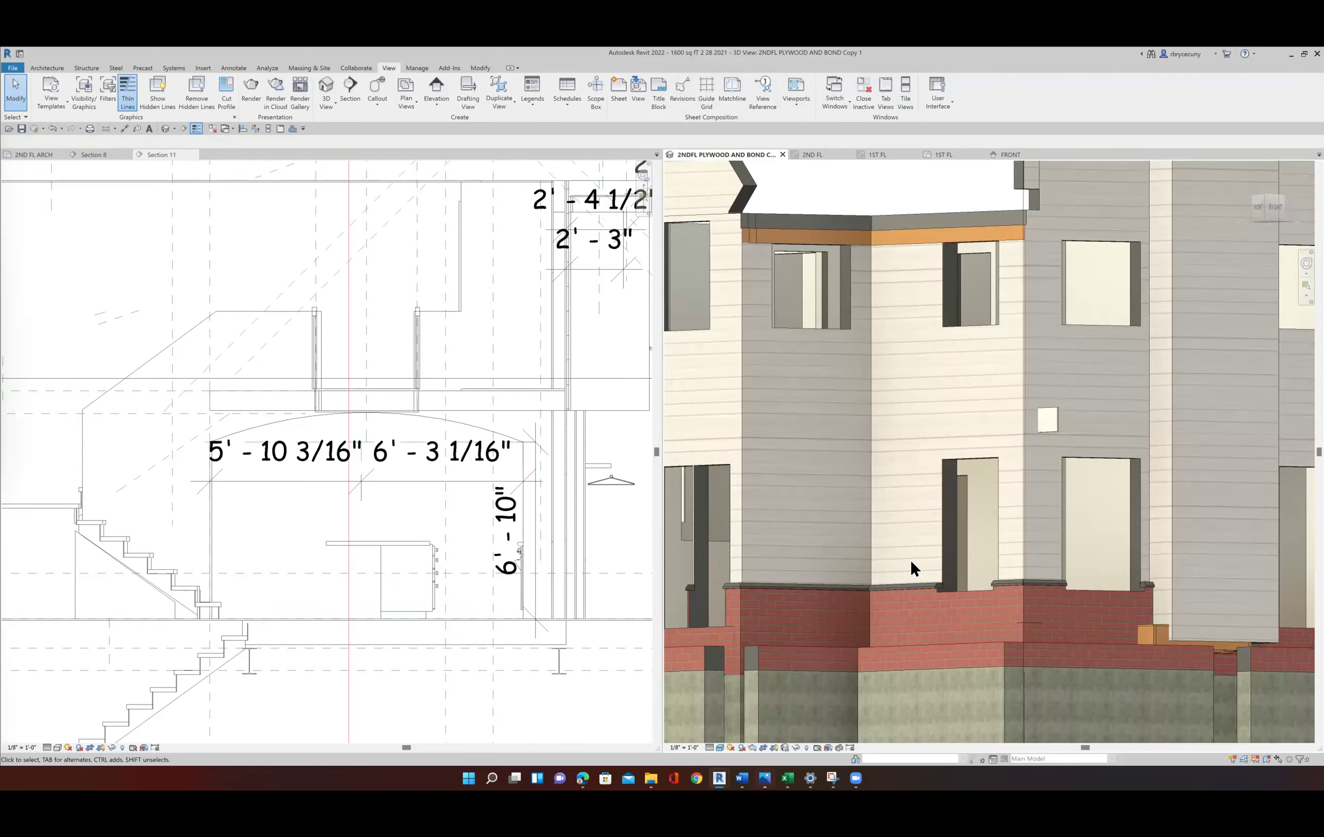
In a front view, widen the crop region rightward and pull the section box's right side inward.
{"action": "key", "text": "z"}
{"action": "key", "text": "f"}
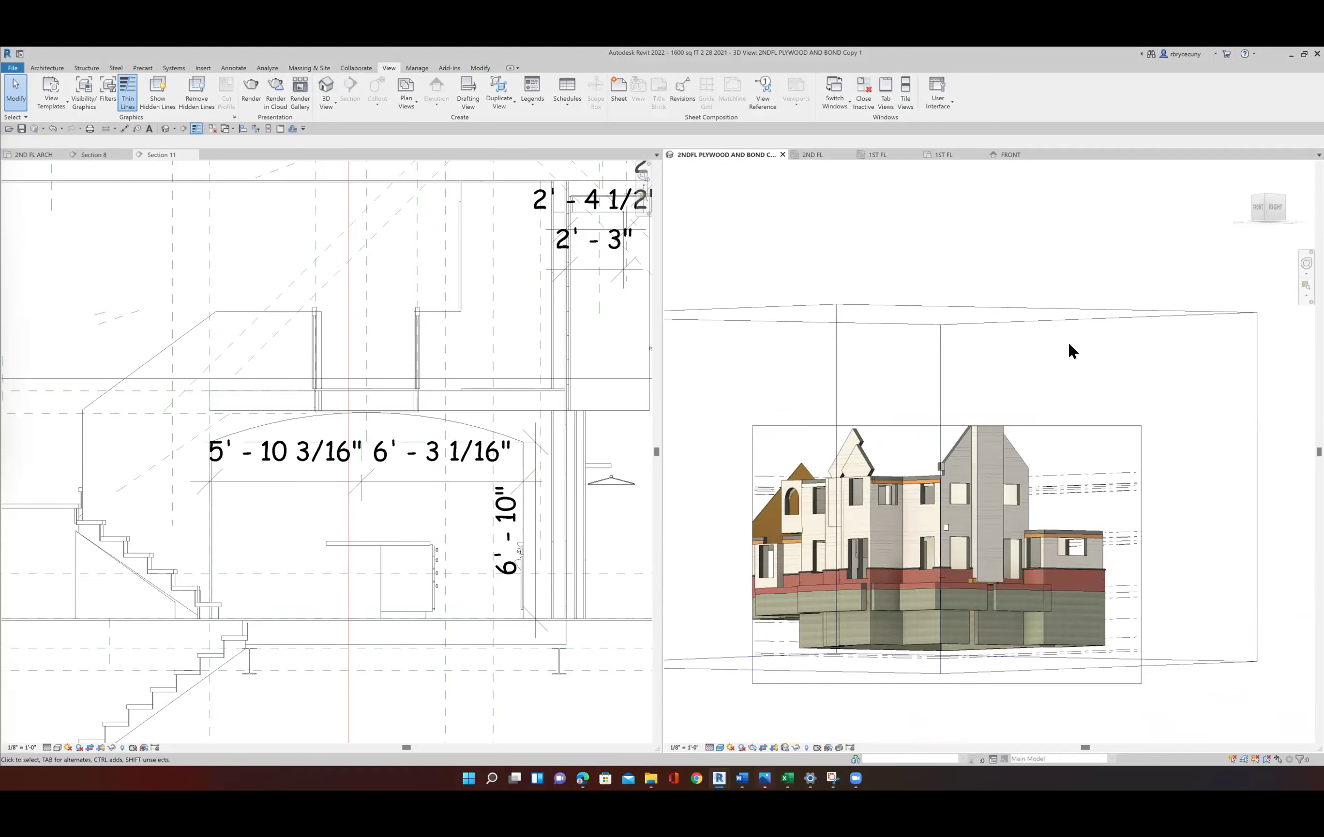
{"action": "left_click", "coordinate": [1256, 208]}
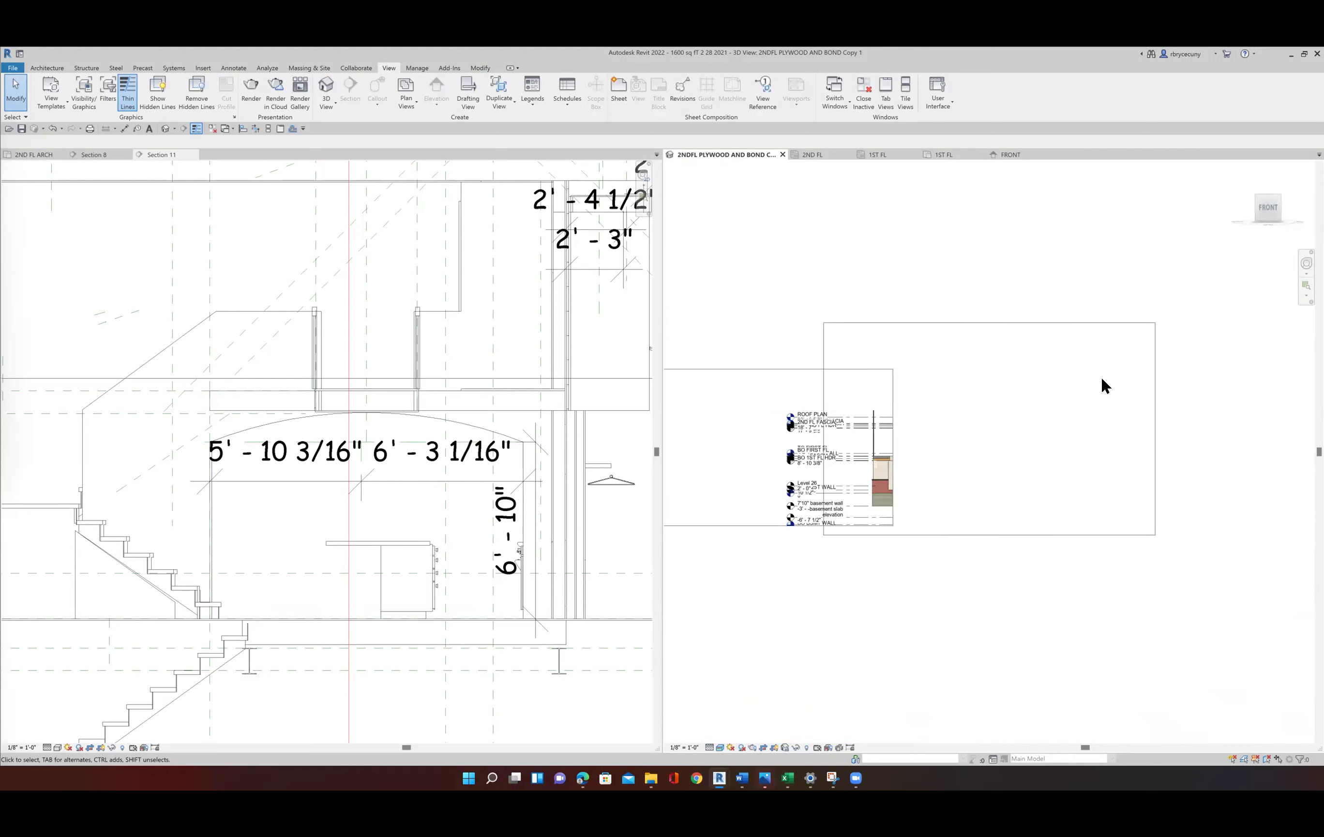
{"action": "left_click", "coordinate": [1081, 323]}
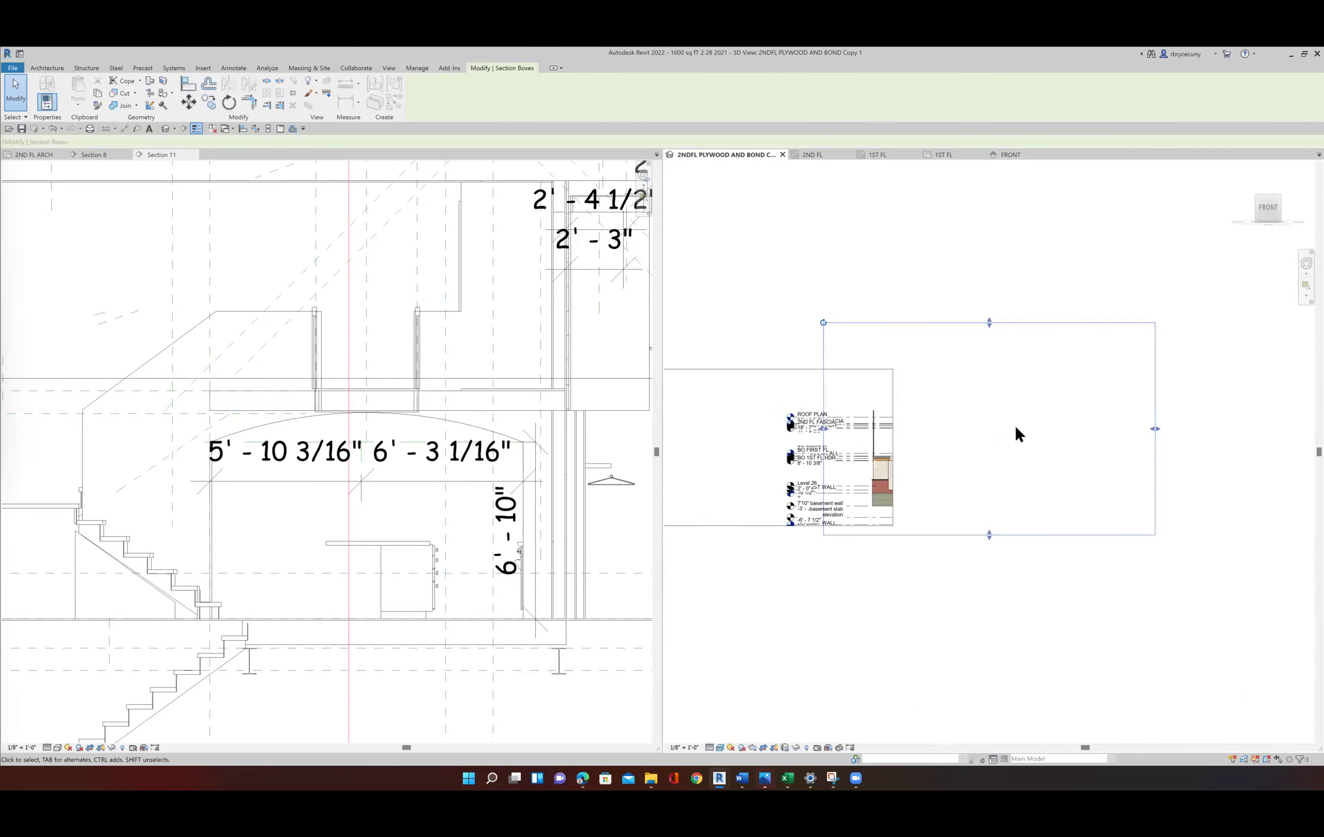
{"action": "left_click", "coordinate": [891, 451]}
{"action": "left_click_drag", "start_coordinate": [892, 447], "coordinate": [1156, 442]}
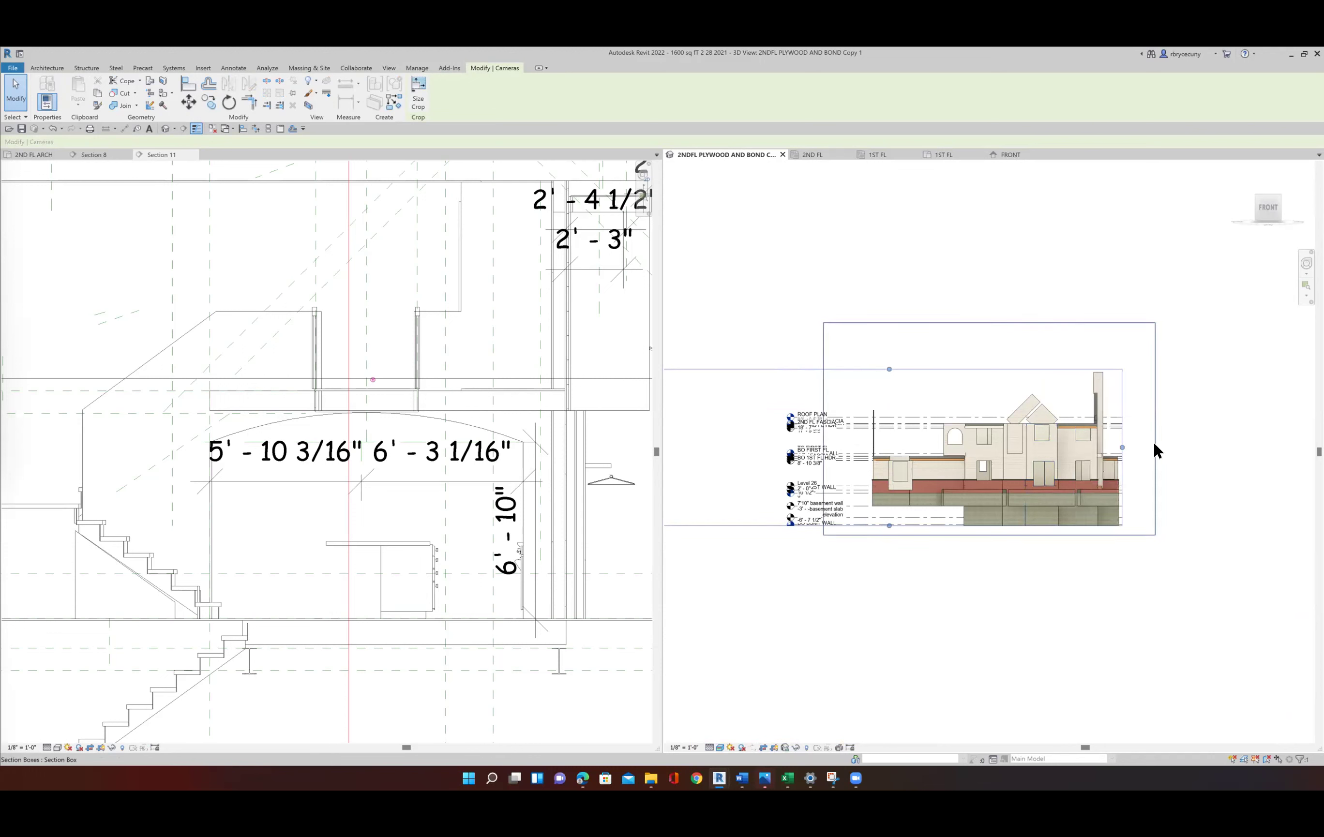
{"action": "left_click", "coordinate": [1155, 449]}
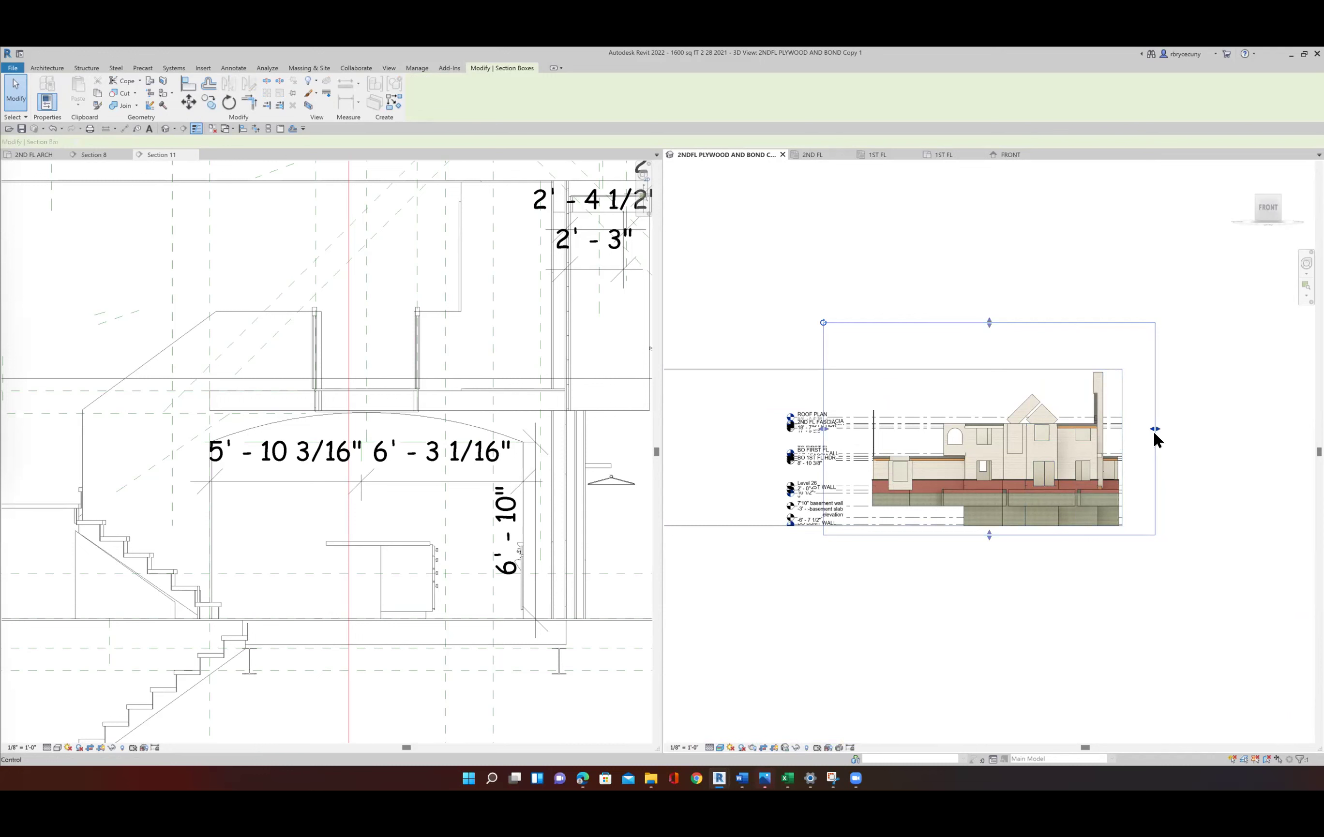
{"action": "left_click_drag", "start_coordinate": [1153, 429], "coordinate": [1066, 440]}
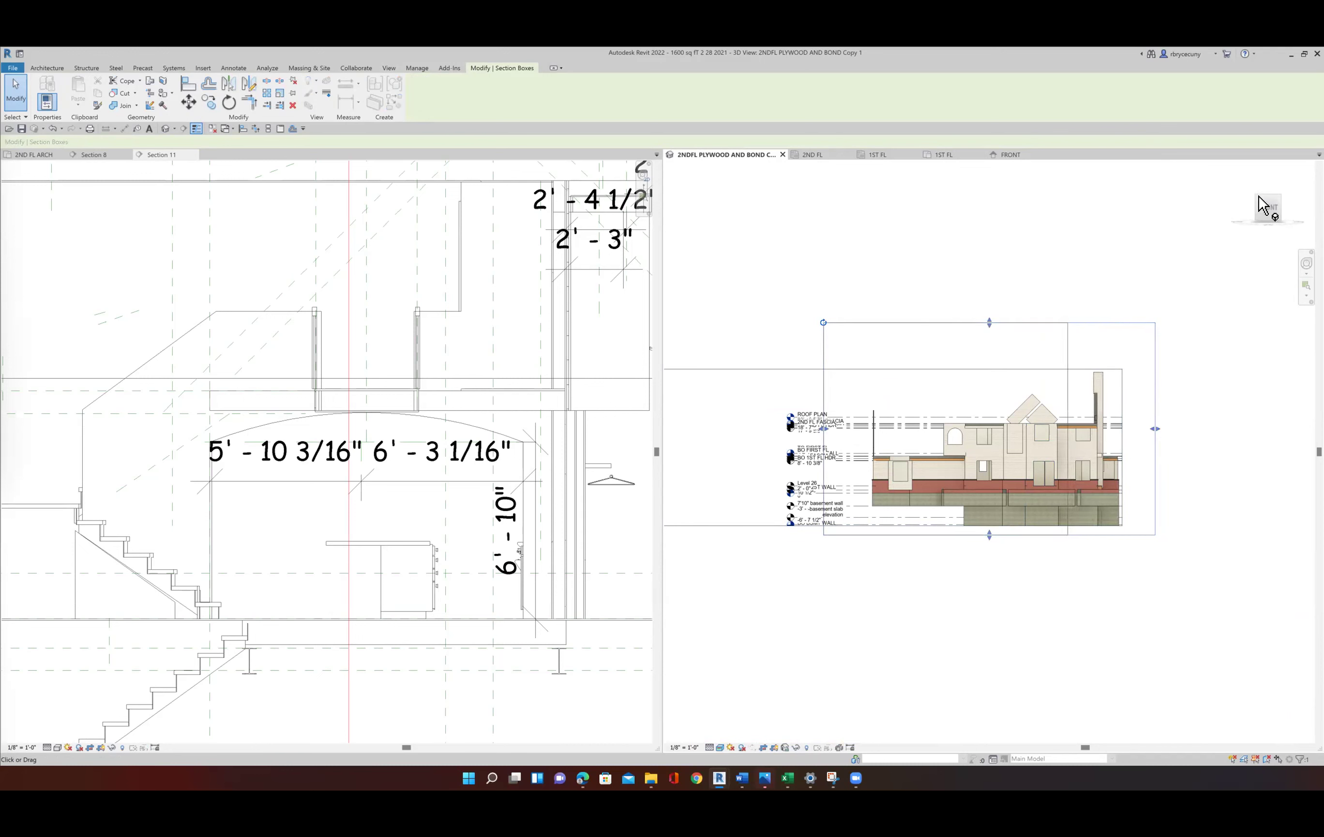
Switch to the top-front-left isometric view and extend the crop region's bottom edge.
{"action": "left_click", "coordinate": [1257, 196]}
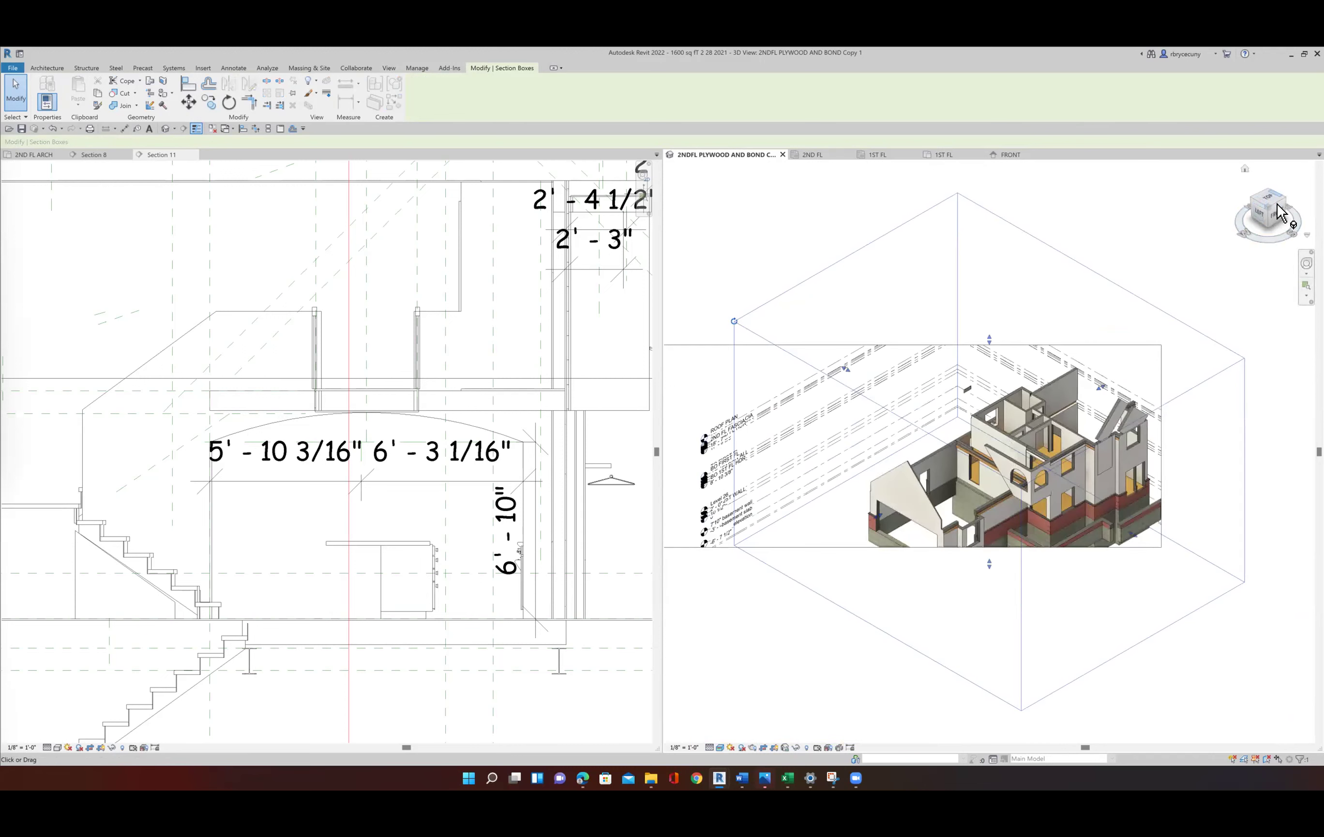
{"action": "left_click", "coordinate": [1222, 327]}
{"action": "middle_click_drag", "start_coordinate": [1217, 339], "coordinate": [1216, 343], "text": "shift"}
{"action": "left_click", "coordinate": [1173, 363]}
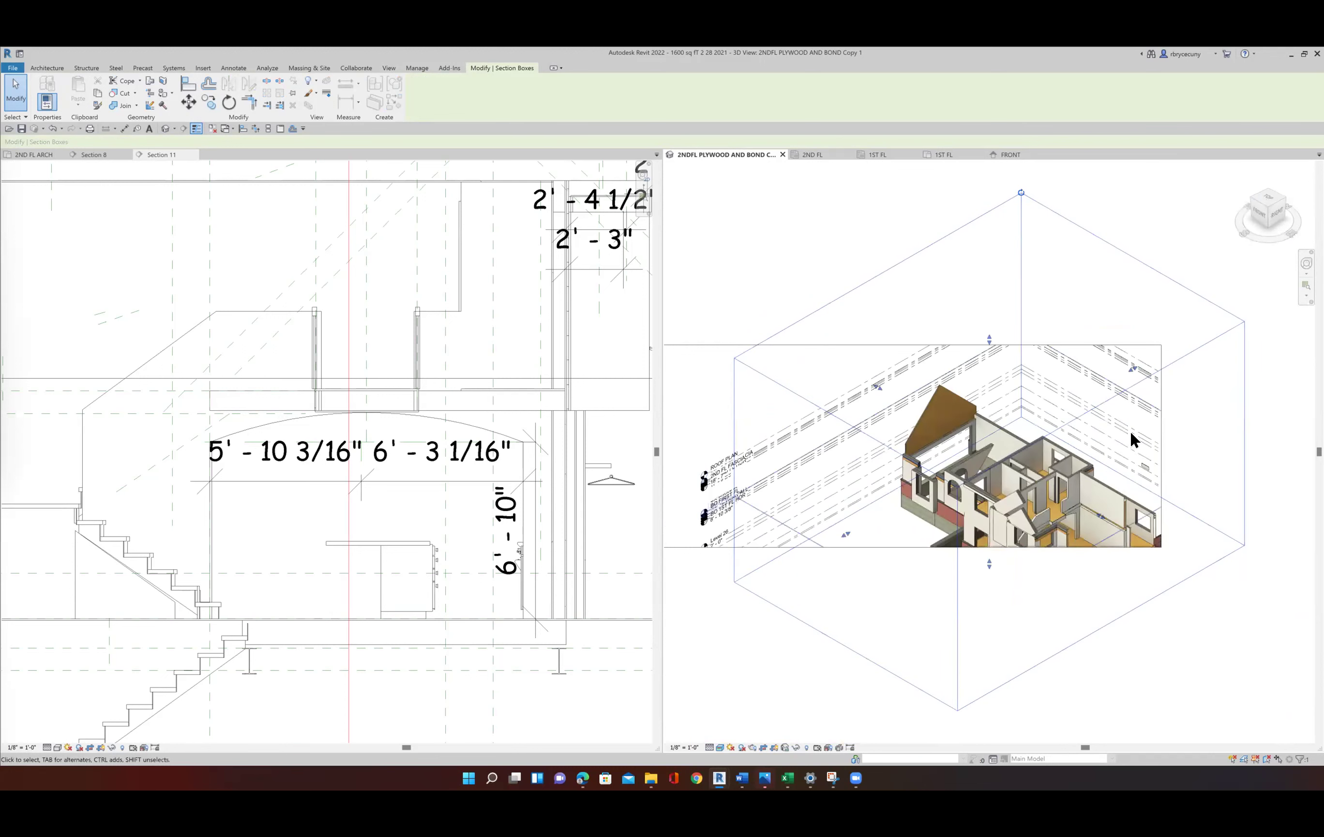
{"action": "scroll", "coordinate": [1049, 549], "scroll_direction": "up", "scroll_amount": 3}
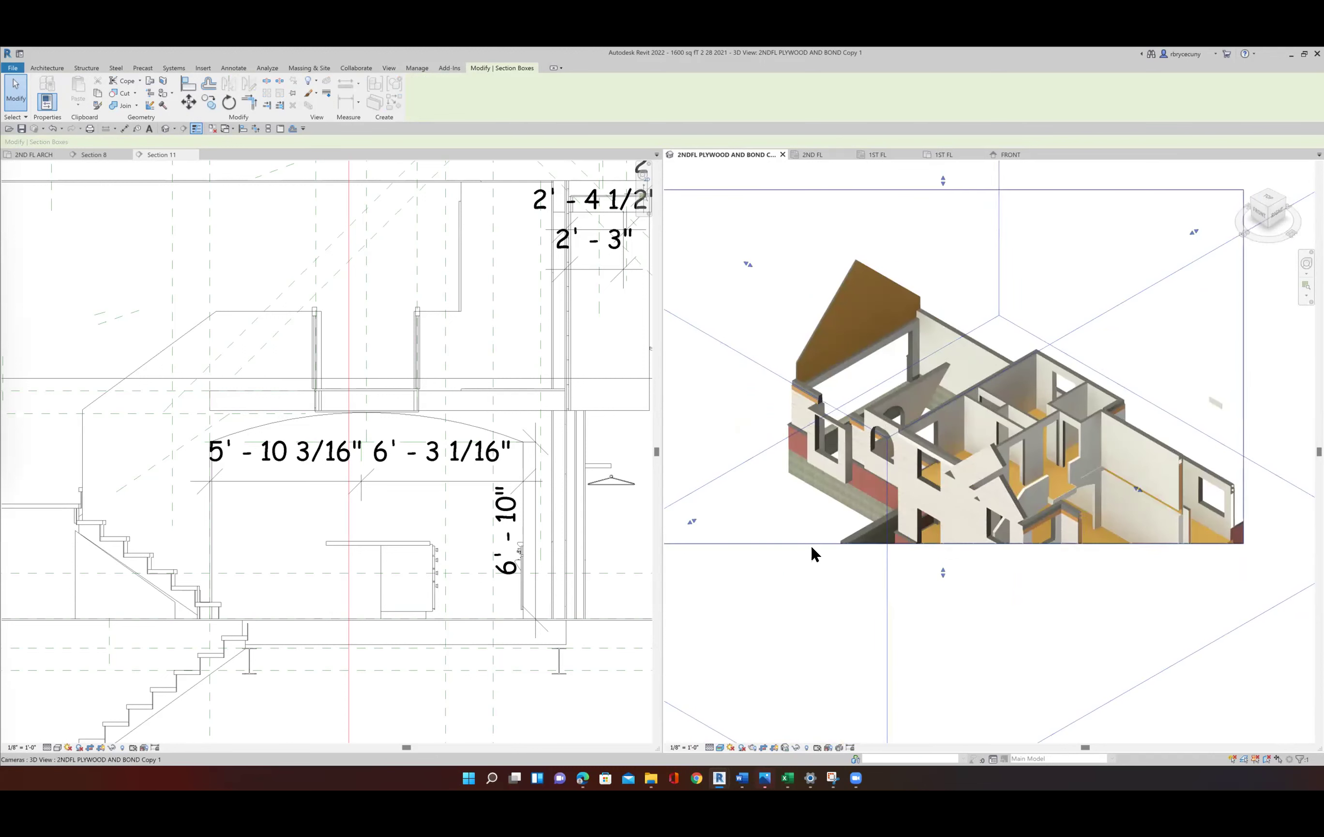
{"action": "left_click", "coordinate": [832, 544]}
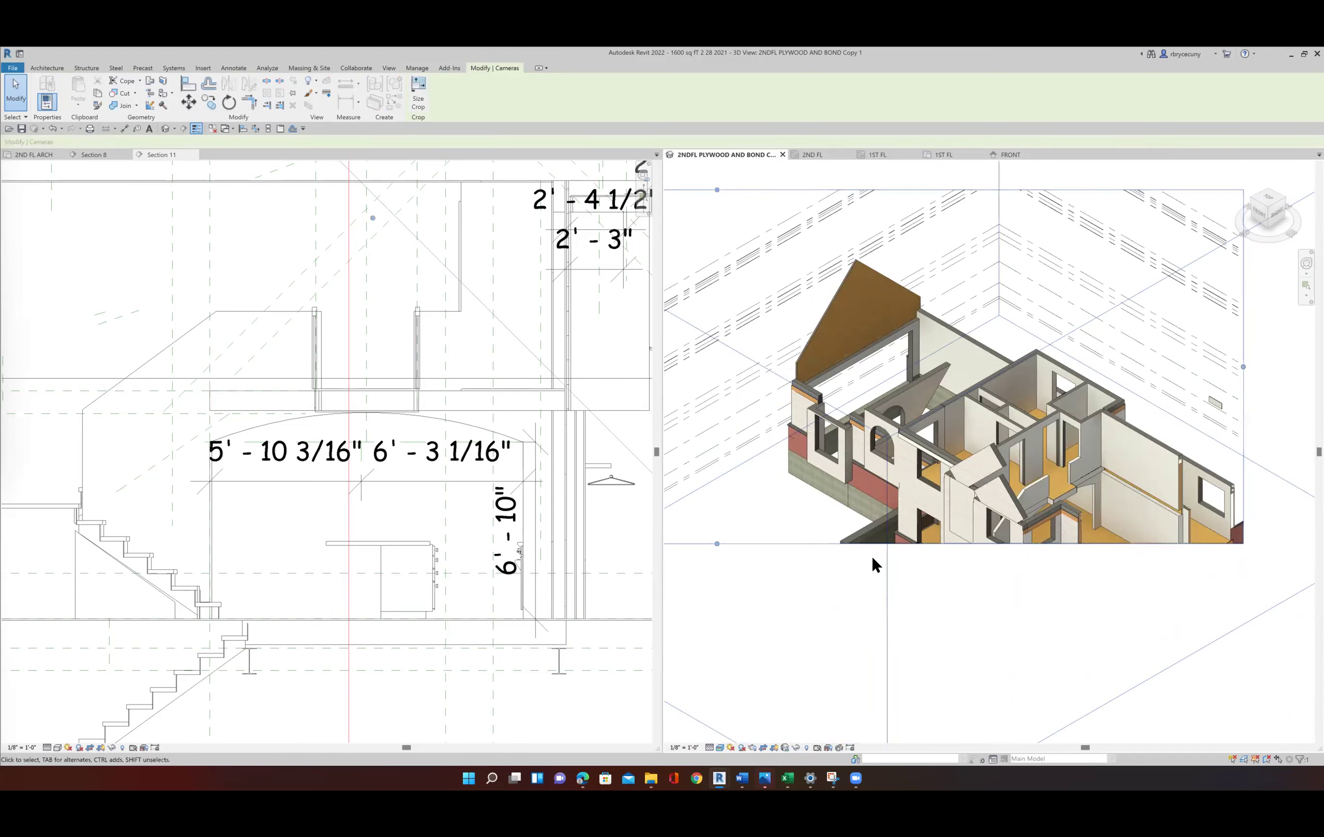
{"action": "scroll", "coordinate": [736, 554], "scroll_direction": "down", "scroll_amount": 3}
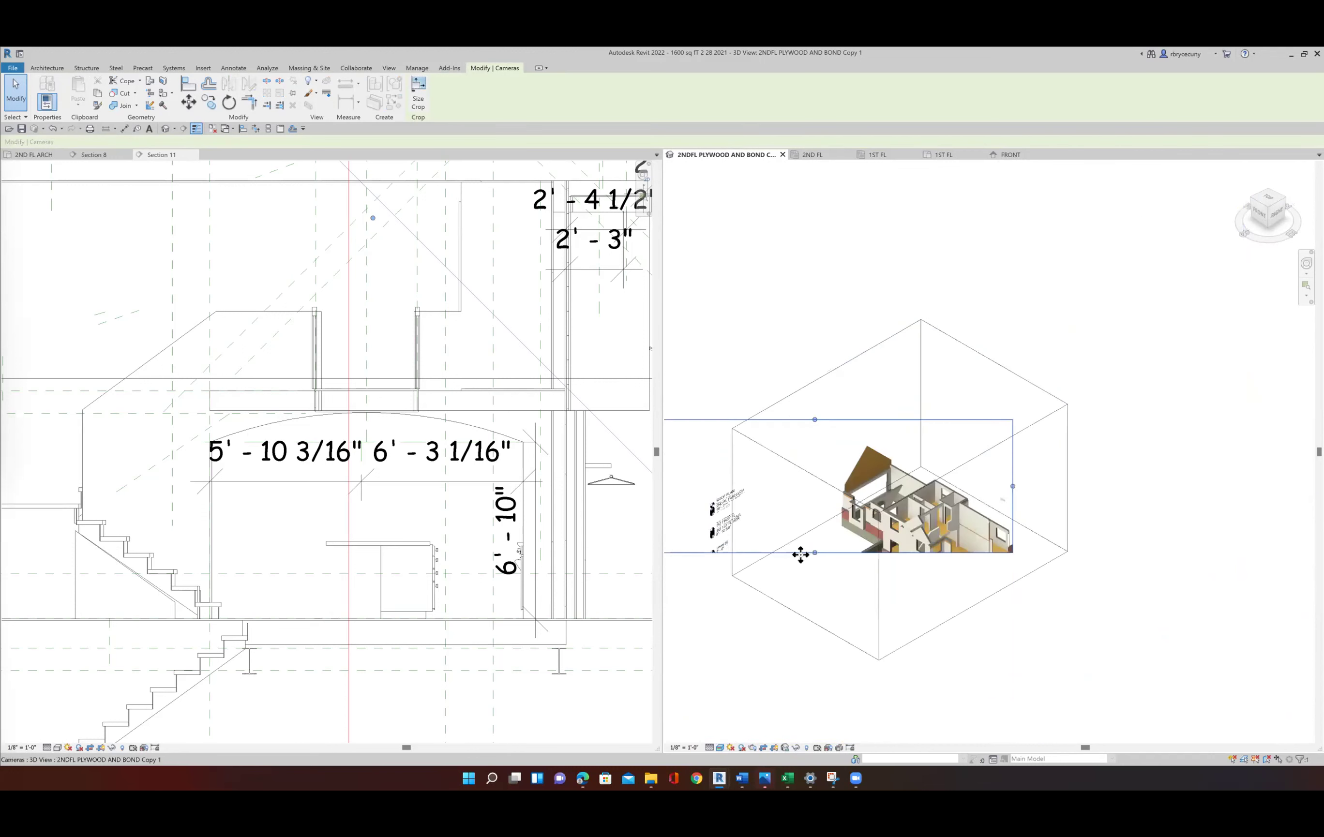
{"action": "left_click_drag", "start_coordinate": [807, 592], "coordinate": [808, 604]}
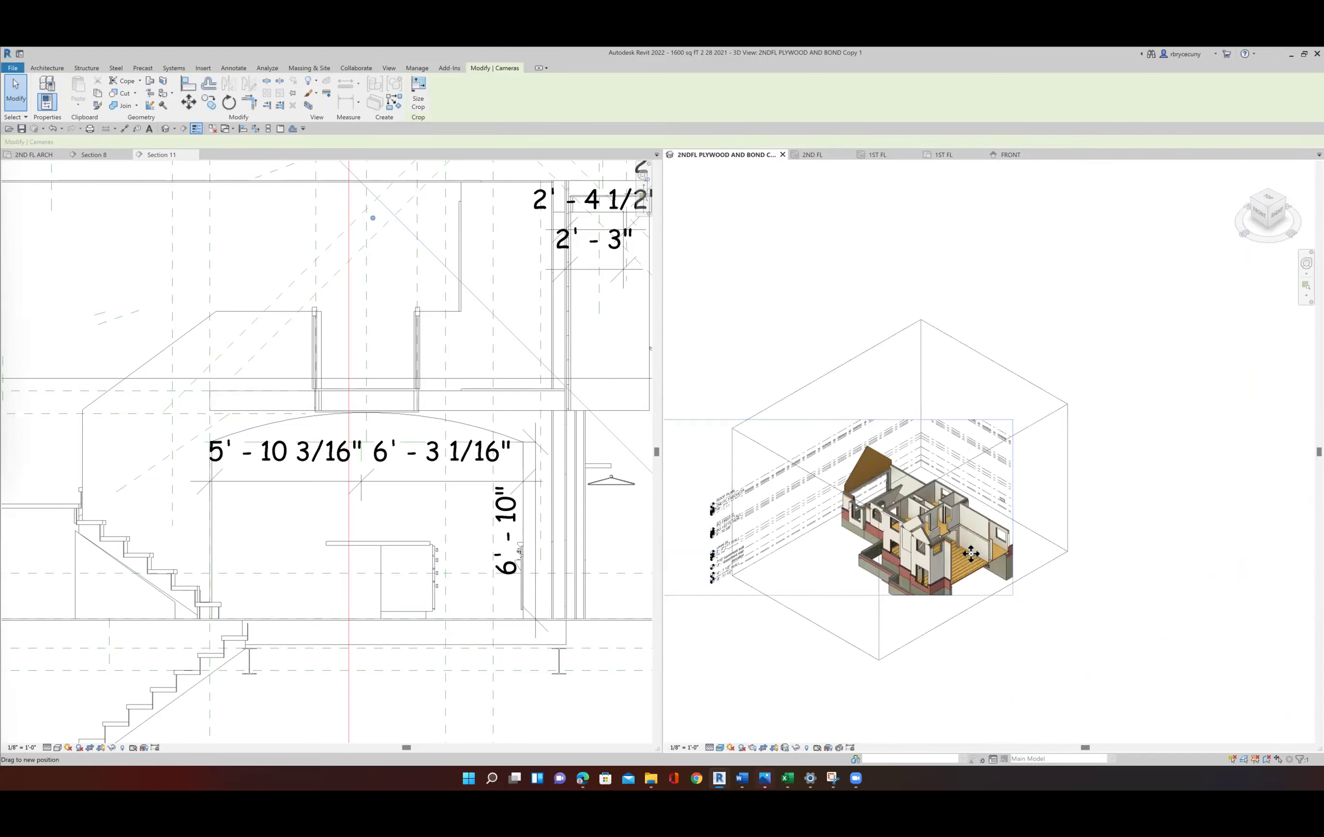
Zoom and orbit the sectioned house to view the header over the arched opening.
{"action": "scroll", "coordinate": [962, 548], "scroll_direction": "up", "scroll_amount": 3}
{"action": "middle_click_drag", "start_coordinate": [959, 550], "coordinate": [823, 468], "text": "shift"}
{"action": "scroll", "coordinate": [873, 520], "scroll_direction": "up", "scroll_amount": 5}
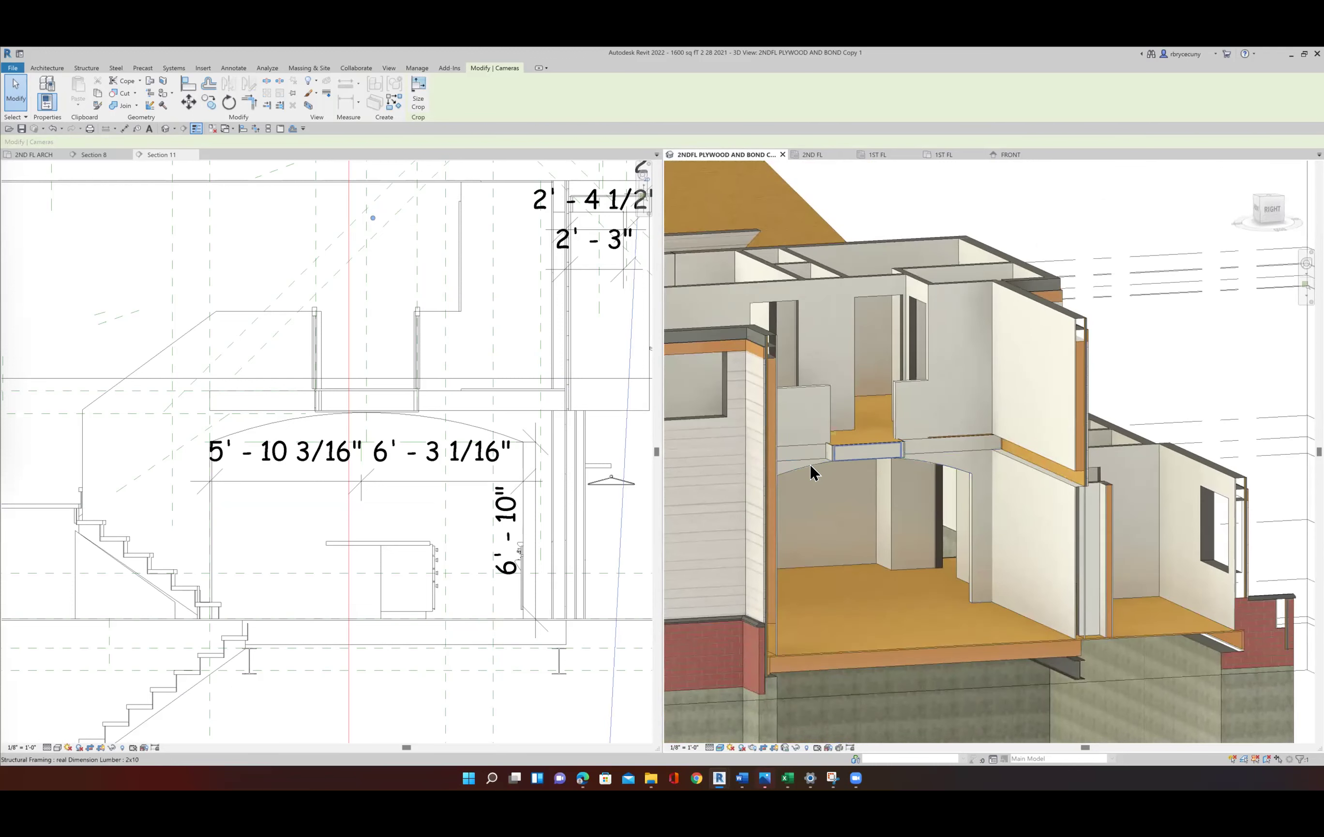
{"action": "middle_click_drag", "start_coordinate": [874, 496], "coordinate": [862, 479], "text": "shift"}
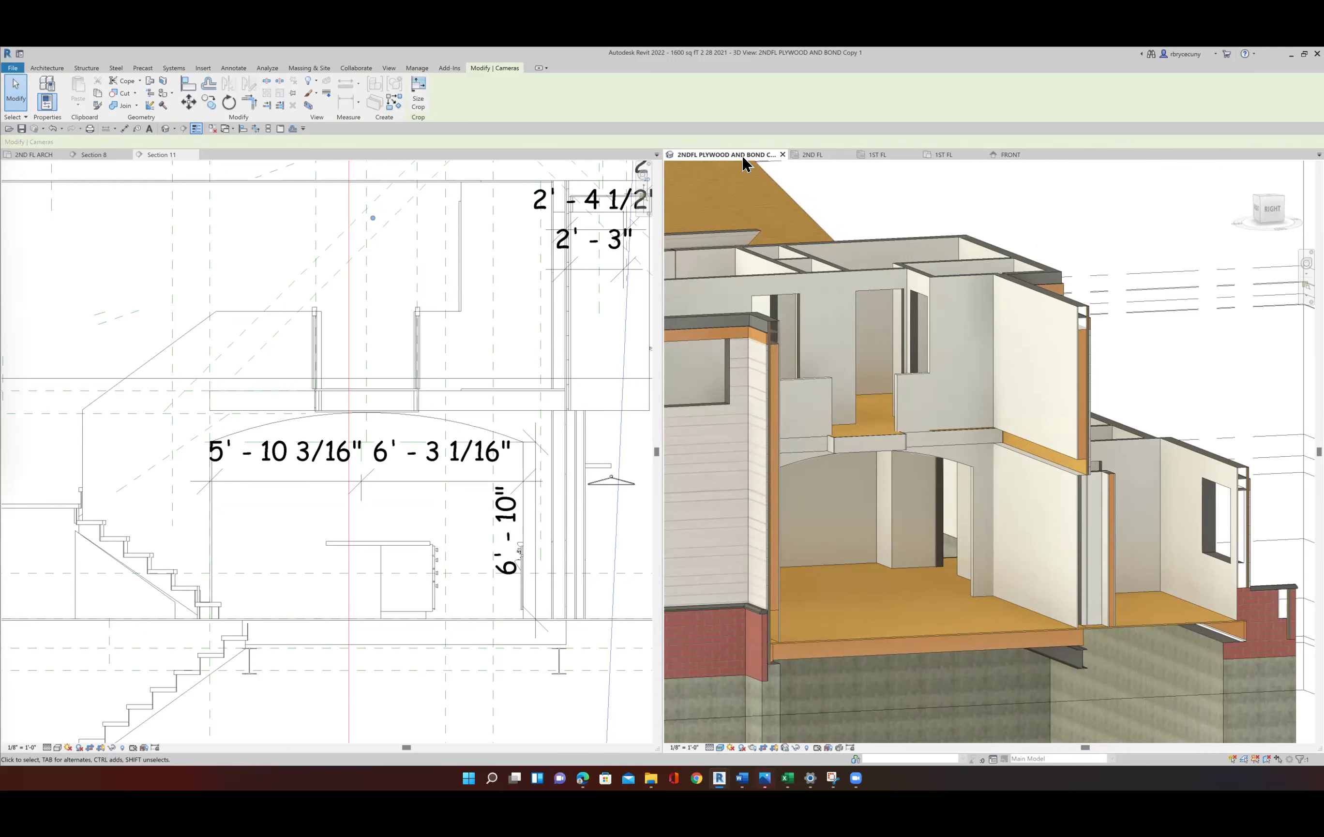
In the 2ND FL structural plan, select the 2x10 member at the wall bump-out.
{"action": "left_click", "coordinate": [826, 151]}
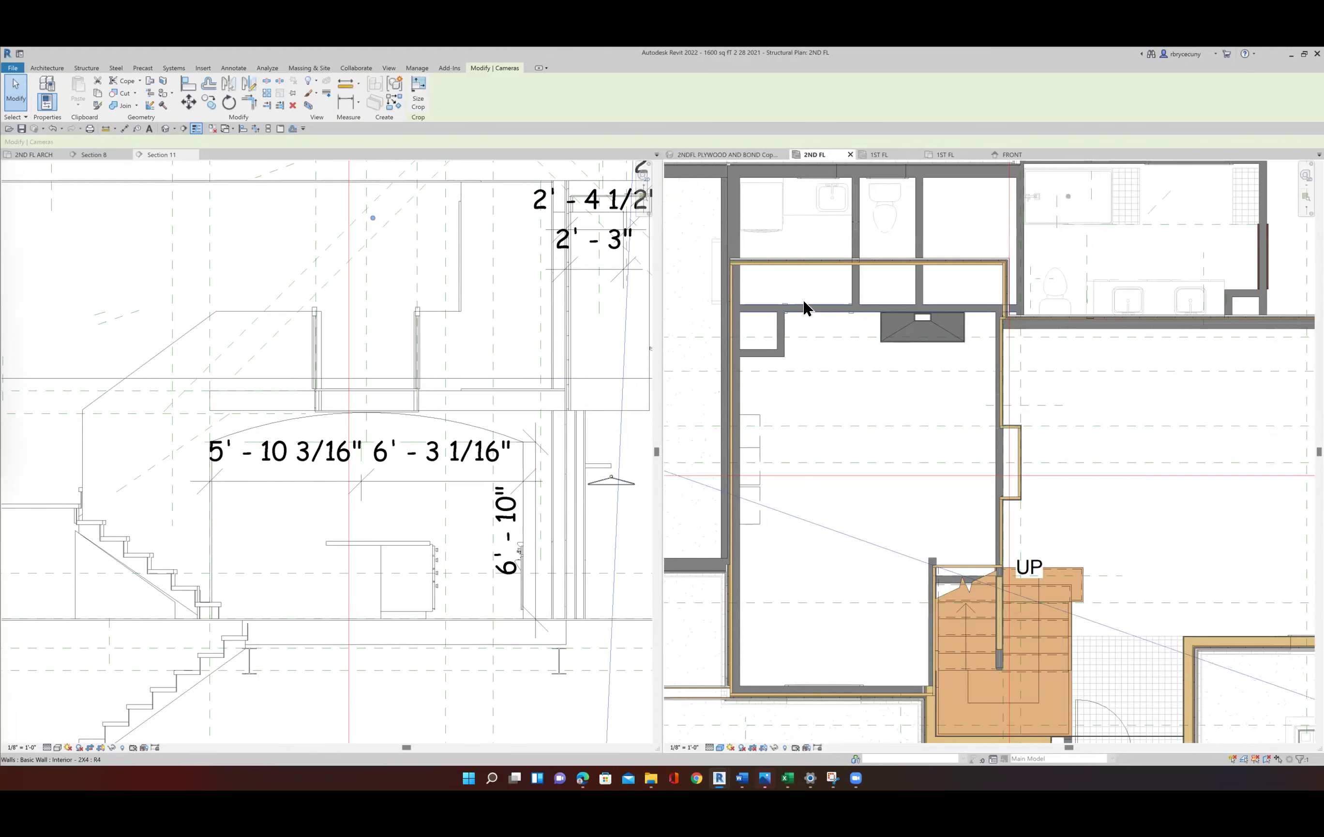
{"action": "middle_click_drag", "start_coordinate": [856, 460], "coordinate": [857, 418]}
{"action": "scroll", "coordinate": [858, 418], "scroll_direction": "down", "scroll_amount": 1}
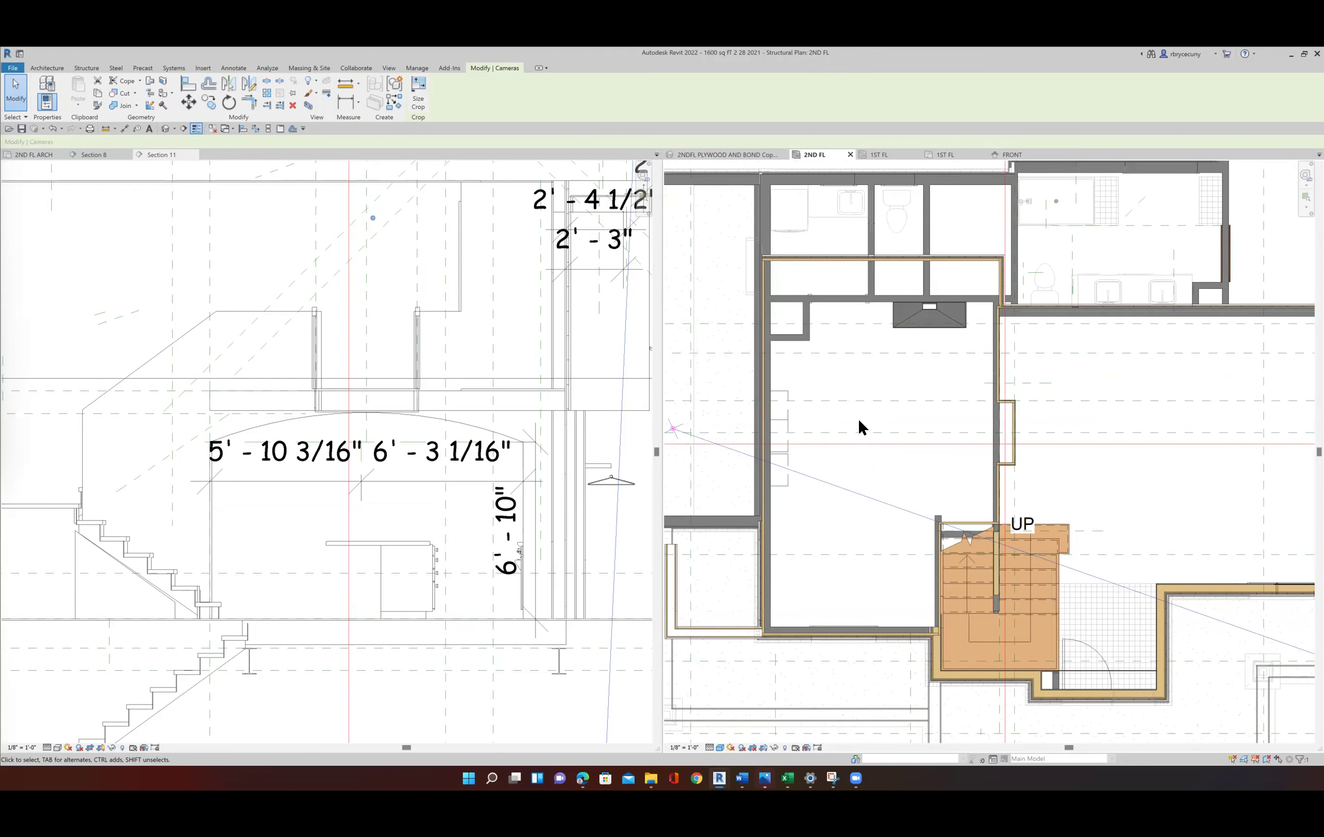
{"action": "scroll", "coordinate": [1000, 414], "scroll_direction": "up", "scroll_amount": 5}
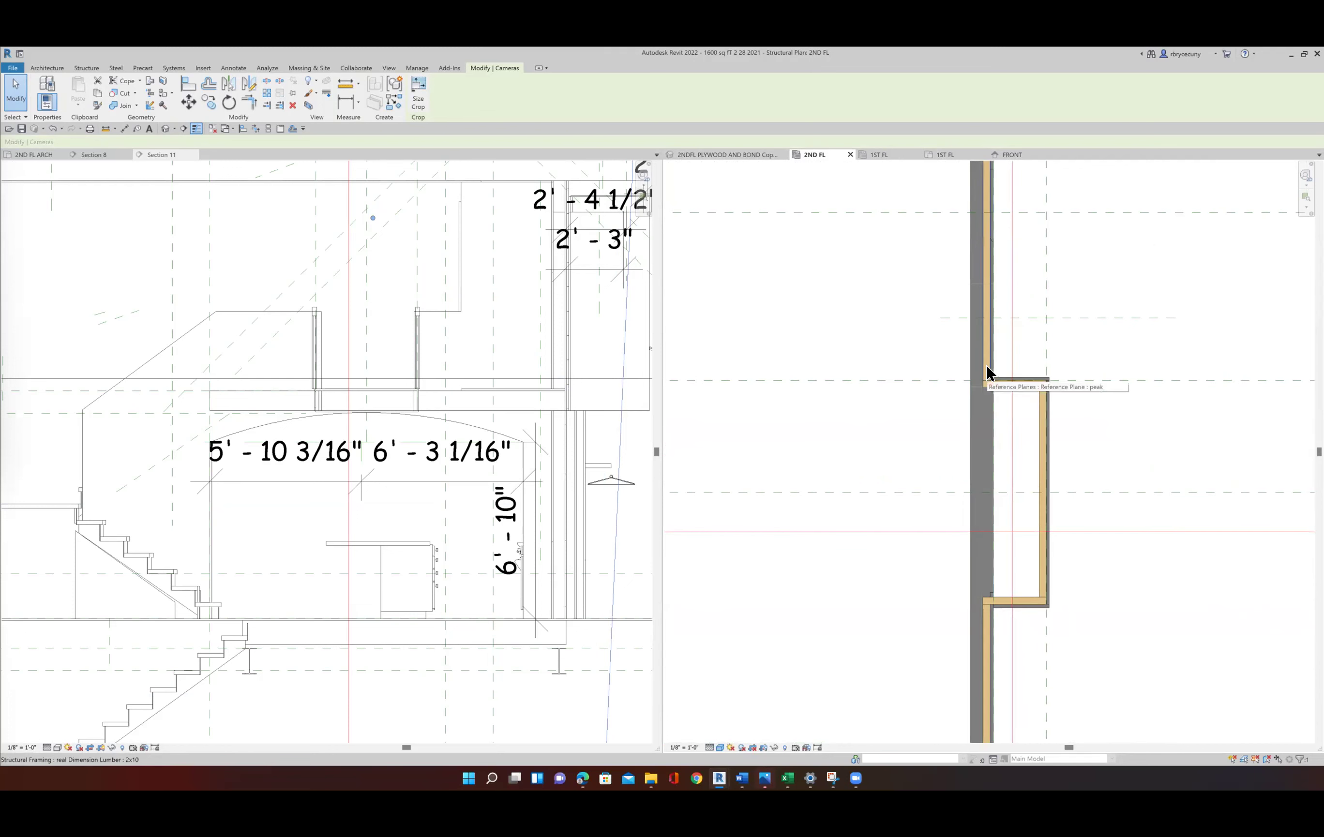
{"action": "left_click", "coordinate": [984, 367]}
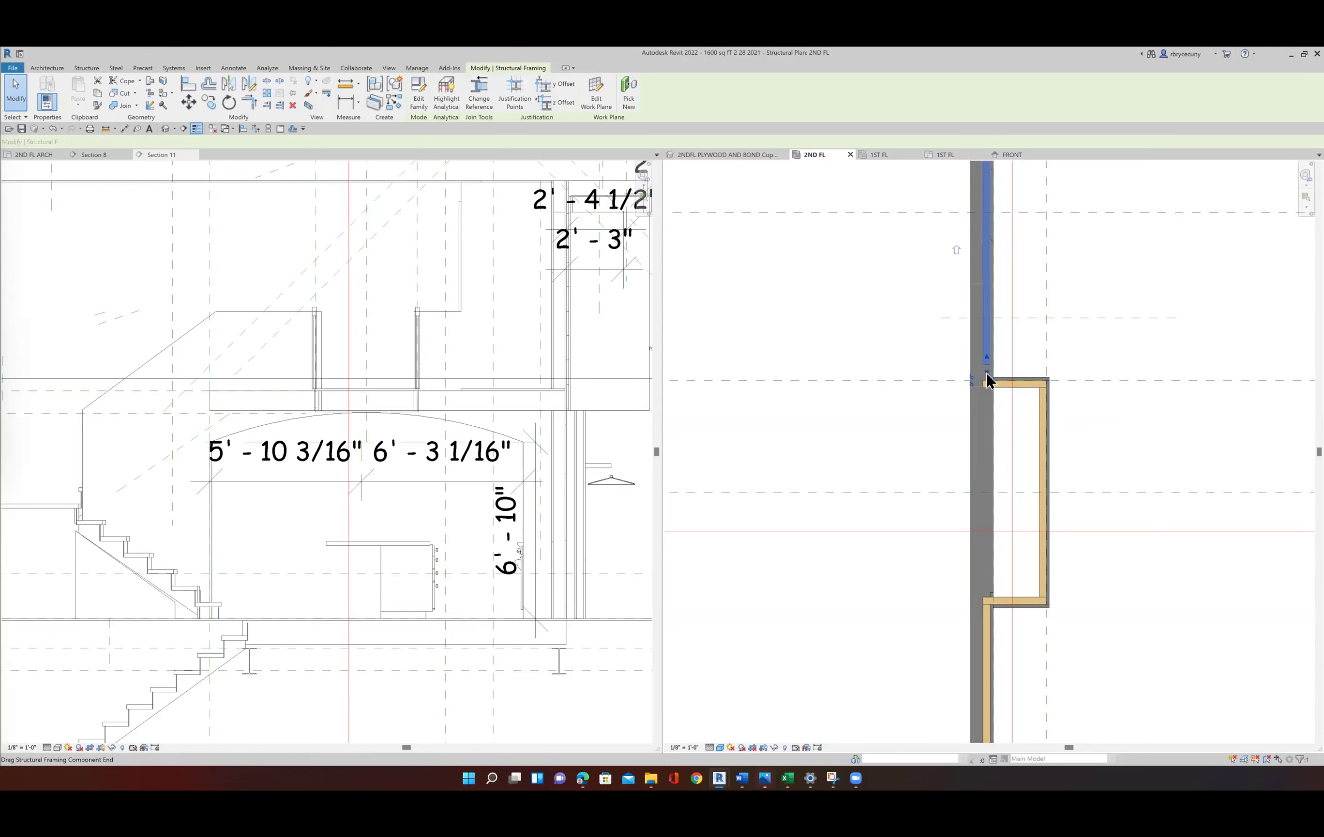
{"action": "scroll", "coordinate": [986, 596], "scroll_direction": "down", "scroll_amount": 2}
{"action": "scroll", "coordinate": [986, 595], "scroll_direction": "down", "scroll_amount": 1}
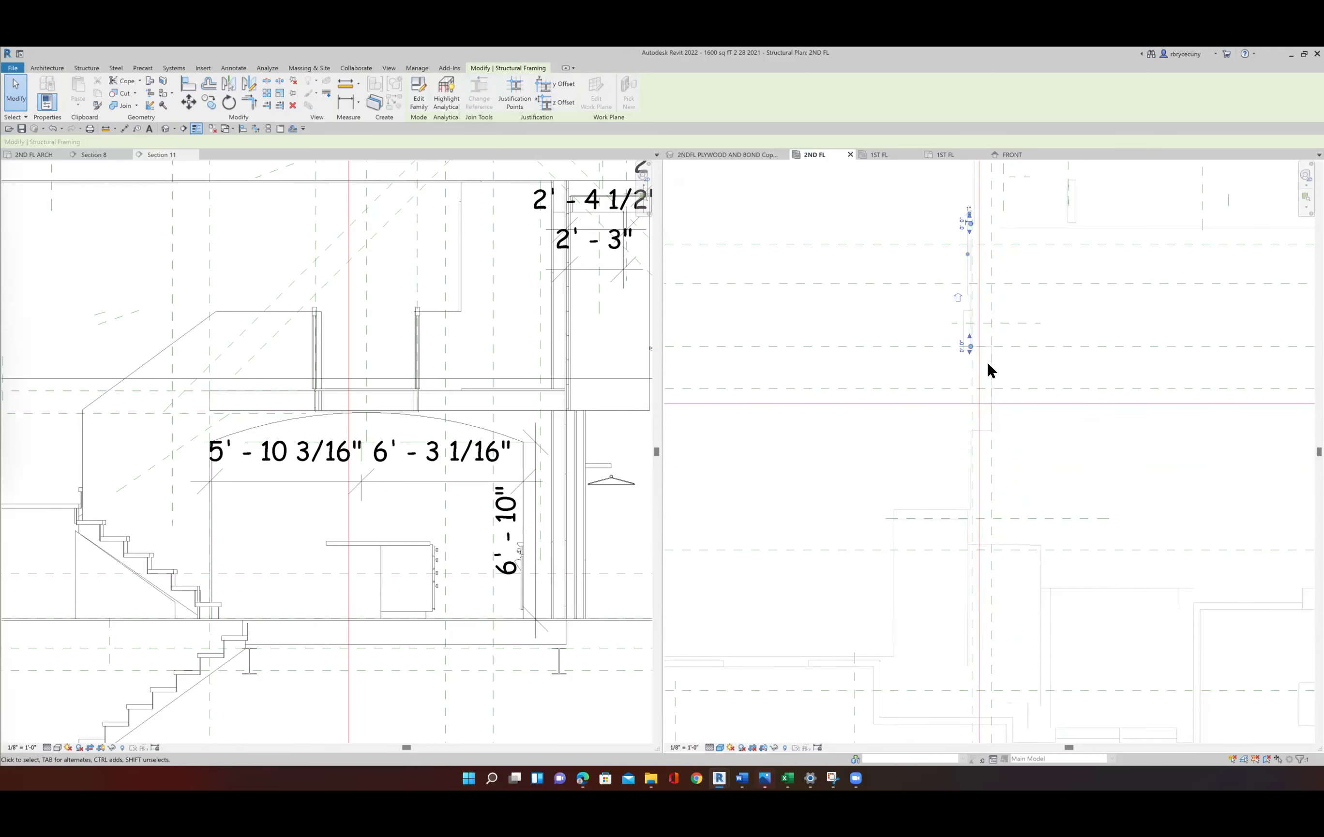
{"action": "scroll", "coordinate": [978, 354], "scroll_direction": "up", "scroll_amount": 2}
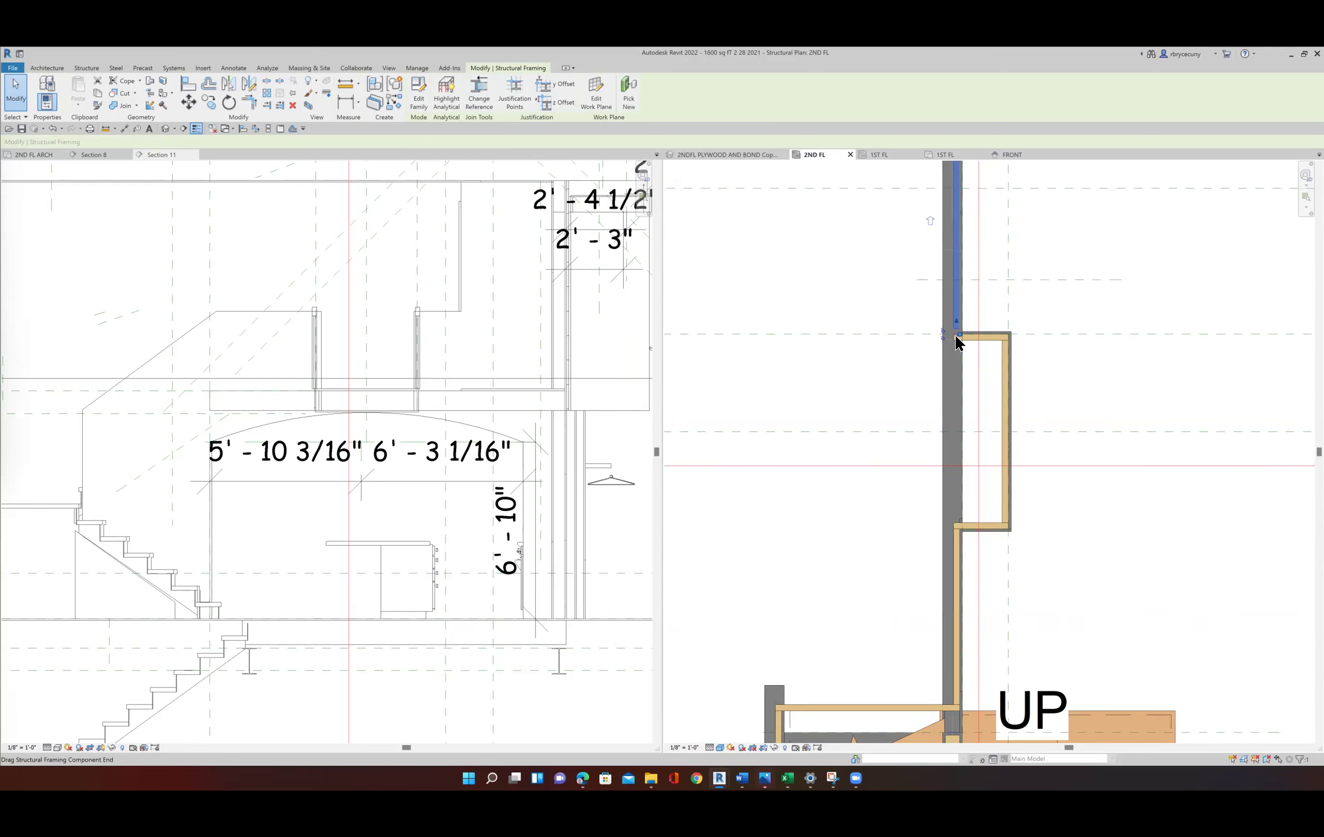
Extend the 2x10 beam's end down, snapping it to the lower framing endpoint.
{"action": "left_click_drag", "start_coordinate": [956, 334], "coordinate": [950, 429]}
{"action": "left_click_drag", "start_coordinate": [948, 509], "coordinate": [948, 527]}
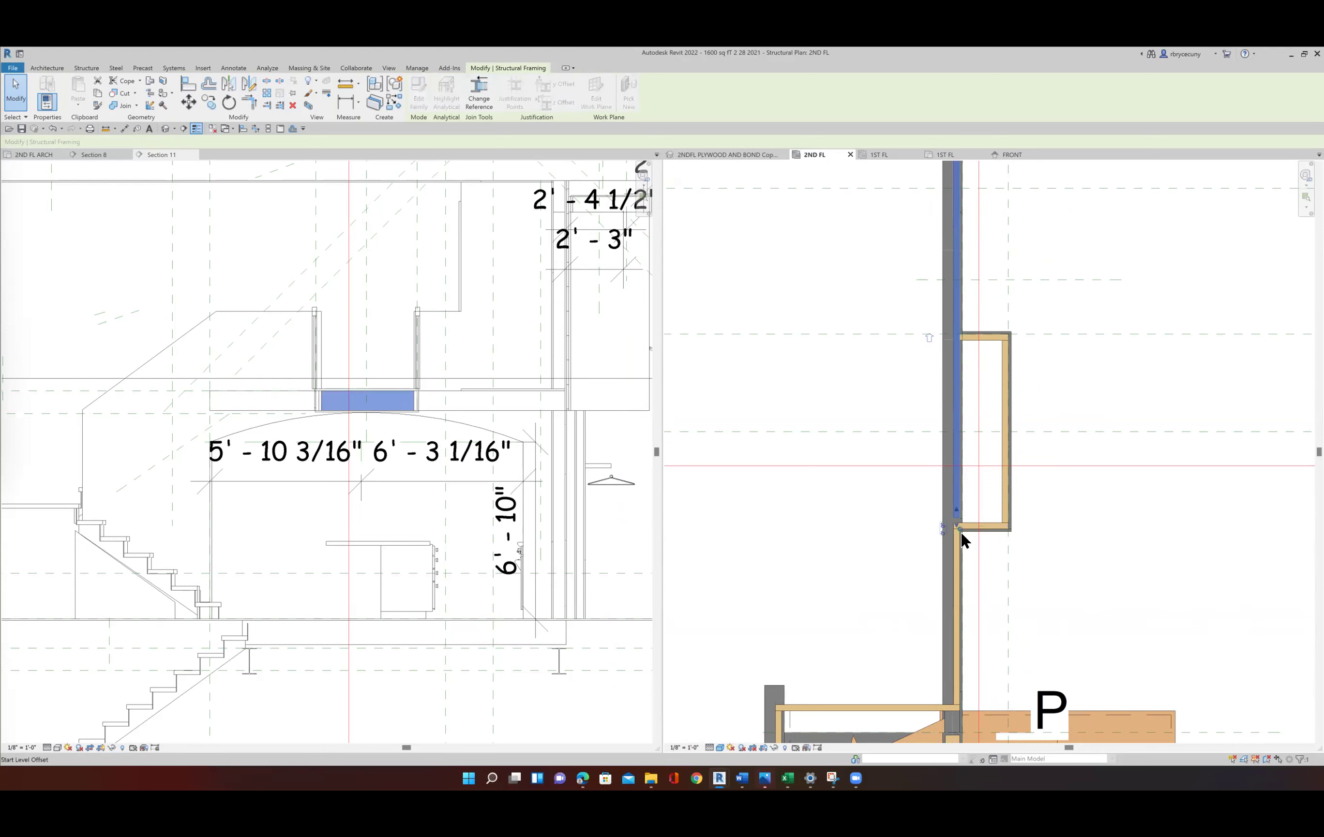
{"action": "scroll", "coordinate": [970, 540], "scroll_direction": "up", "scroll_amount": 5}
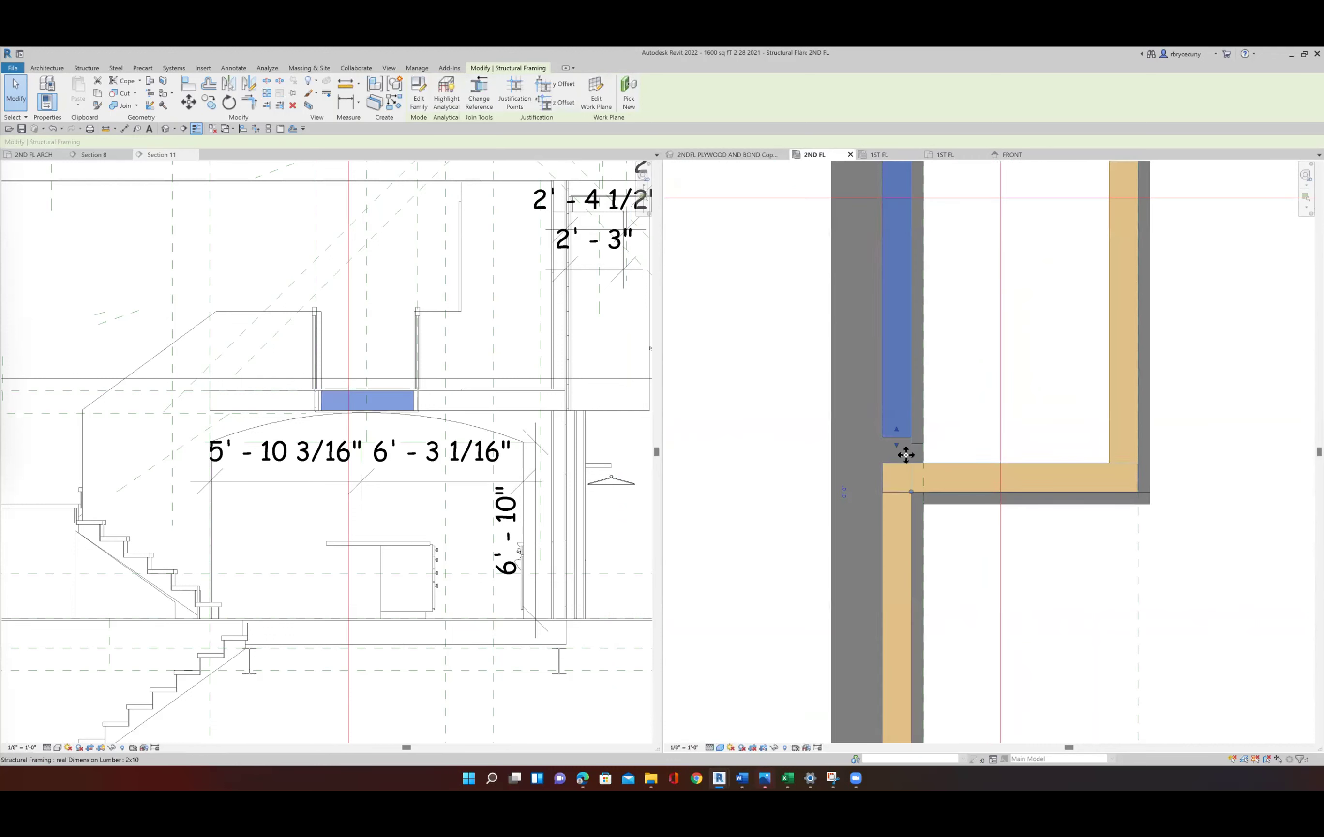
{"action": "left_click_drag", "start_coordinate": [905, 454], "coordinate": [897, 491]}
{"action": "scroll", "coordinate": [962, 584], "scroll_direction": "down", "scroll_amount": 3}
{"action": "scroll", "coordinate": [963, 584], "scroll_direction": "down", "scroll_amount": 3}
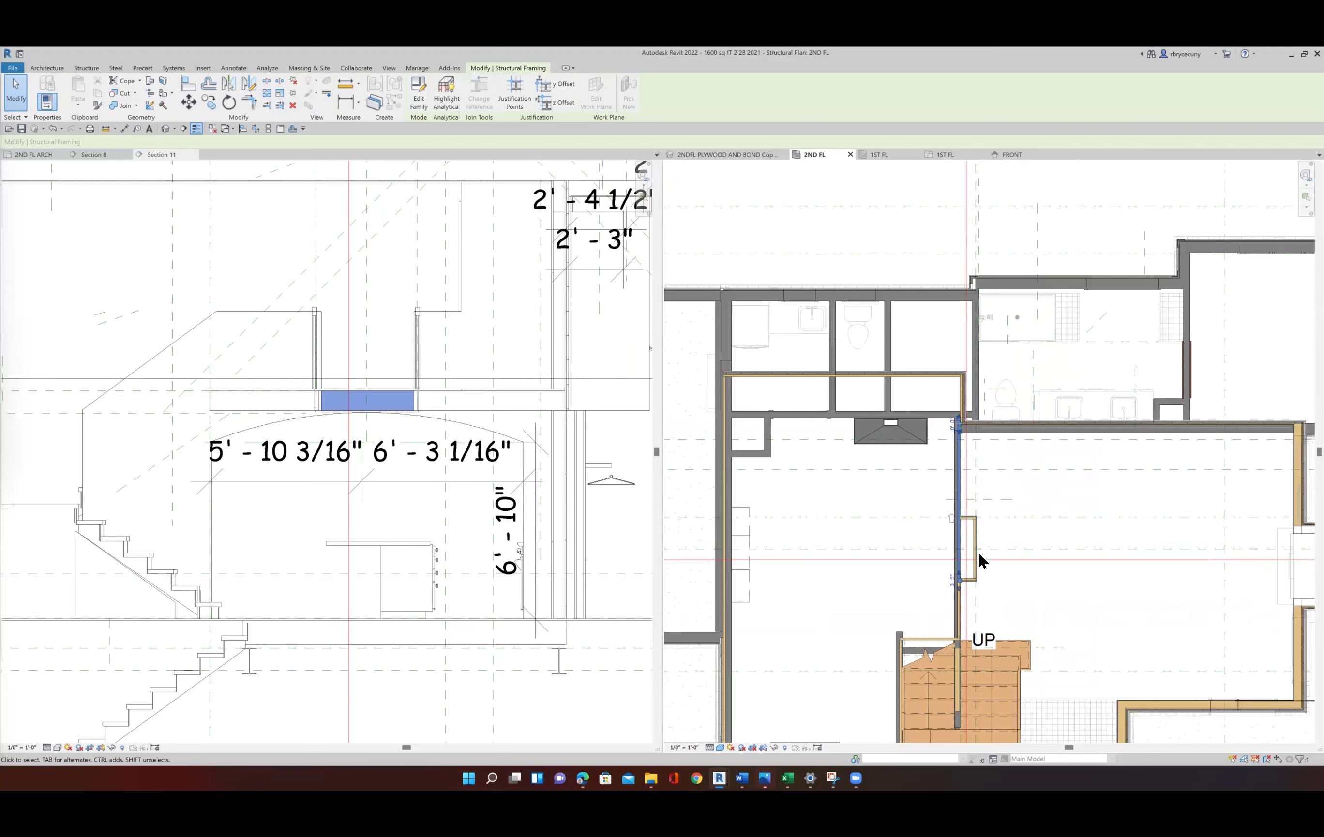
{"action": "scroll", "coordinate": [965, 527], "scroll_direction": "up", "scroll_amount": 5}
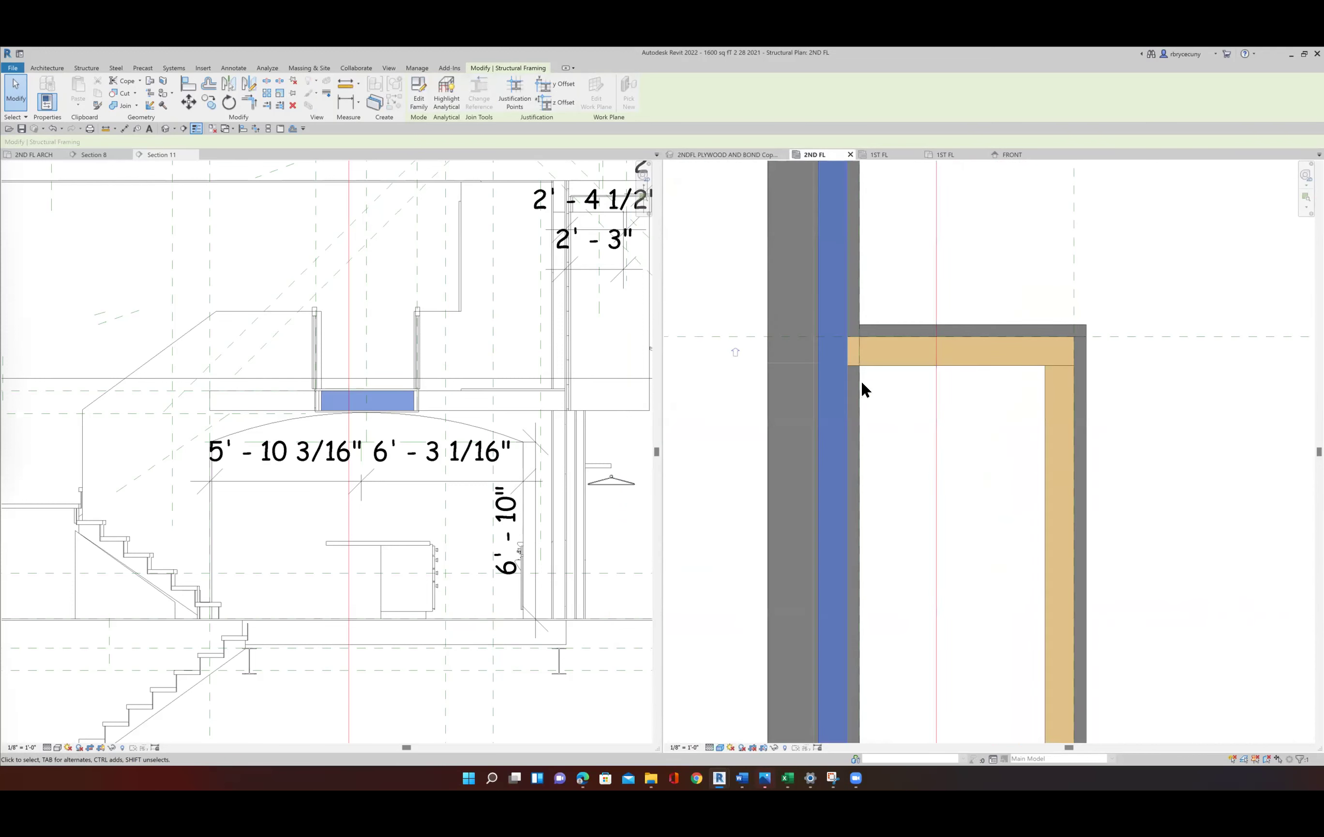
Stretch the horizontal beam's end to the reference plane.
{"action": "left_click", "coordinate": [812, 360]}
{"action": "scroll", "coordinate": [913, 526], "scroll_direction": "down", "scroll_amount": 2}
{"action": "scroll", "coordinate": [957, 568], "scroll_direction": "down", "scroll_amount": 2}
{"action": "middle_click_drag", "start_coordinate": [919, 594], "coordinate": [887, 564]}
{"action": "scroll", "coordinate": [856, 465], "scroll_direction": "up", "scroll_amount": 1}
{"action": "scroll", "coordinate": [806, 522], "scroll_direction": "up", "scroll_amount": 2}
{"action": "left_click_drag", "start_coordinate": [806, 523], "coordinate": [857, 522]}
Adjust the horizontal beam's left end and recenter the plan on the stair area.
{"action": "scroll", "coordinate": [874, 516], "scroll_direction": "down", "scroll_amount": 2}
{"action": "scroll", "coordinate": [870, 512], "scroll_direction": "down", "scroll_amount": 3}
{"action": "scroll", "coordinate": [866, 559], "scroll_direction": "up", "scroll_amount": 3}
{"action": "scroll", "coordinate": [851, 579], "scroll_direction": "up", "scroll_amount": 2}
{"action": "left_click_drag", "start_coordinate": [850, 585], "coordinate": [842, 585]}
{"action": "scroll", "coordinate": [867, 565], "scroll_direction": "down", "scroll_amount": 4}
{"action": "middle_click_drag", "start_coordinate": [828, 600], "coordinate": [900, 523]}
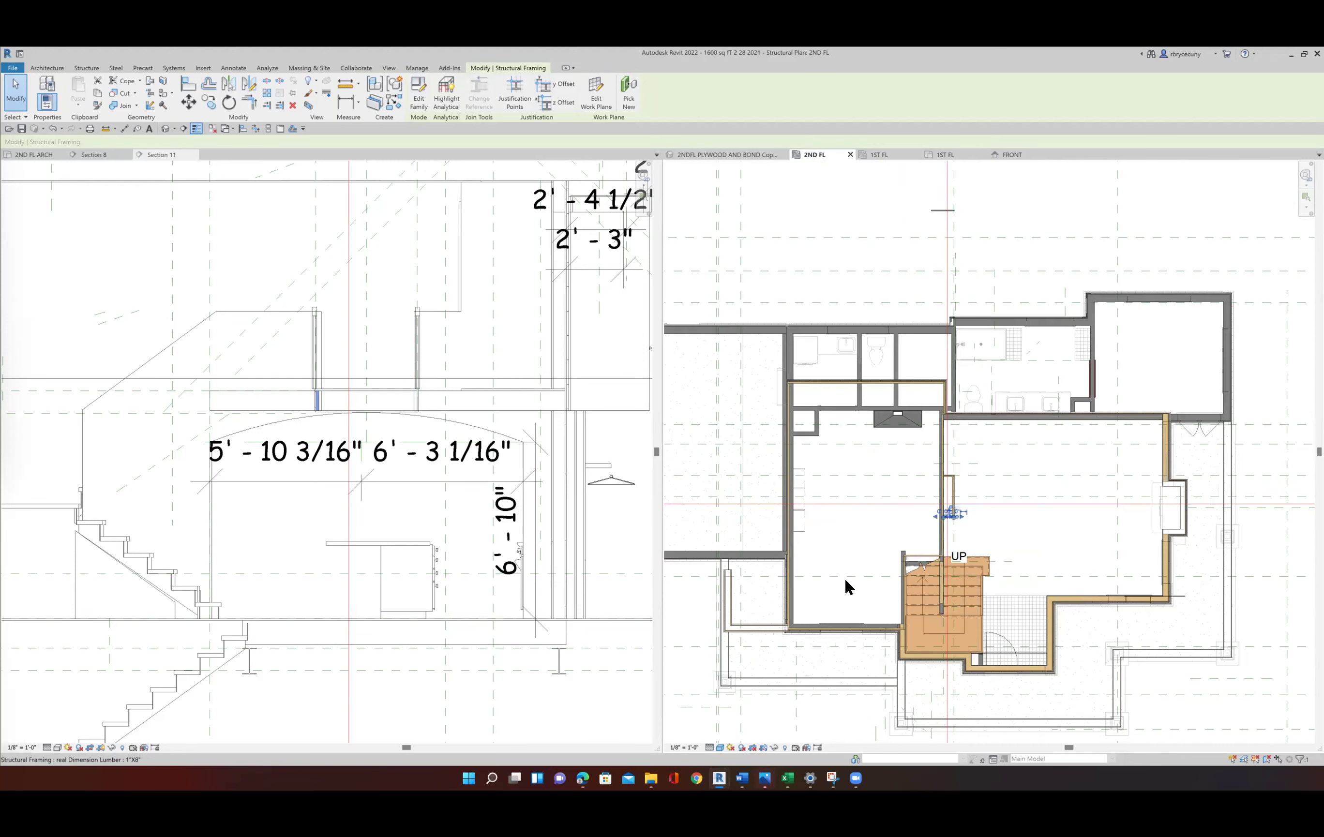
{"action": "scroll", "coordinate": [844, 579], "scroll_direction": "up", "scroll_amount": 2}
{"action": "middle_click_drag", "start_coordinate": [853, 552], "coordinate": [836, 580]}
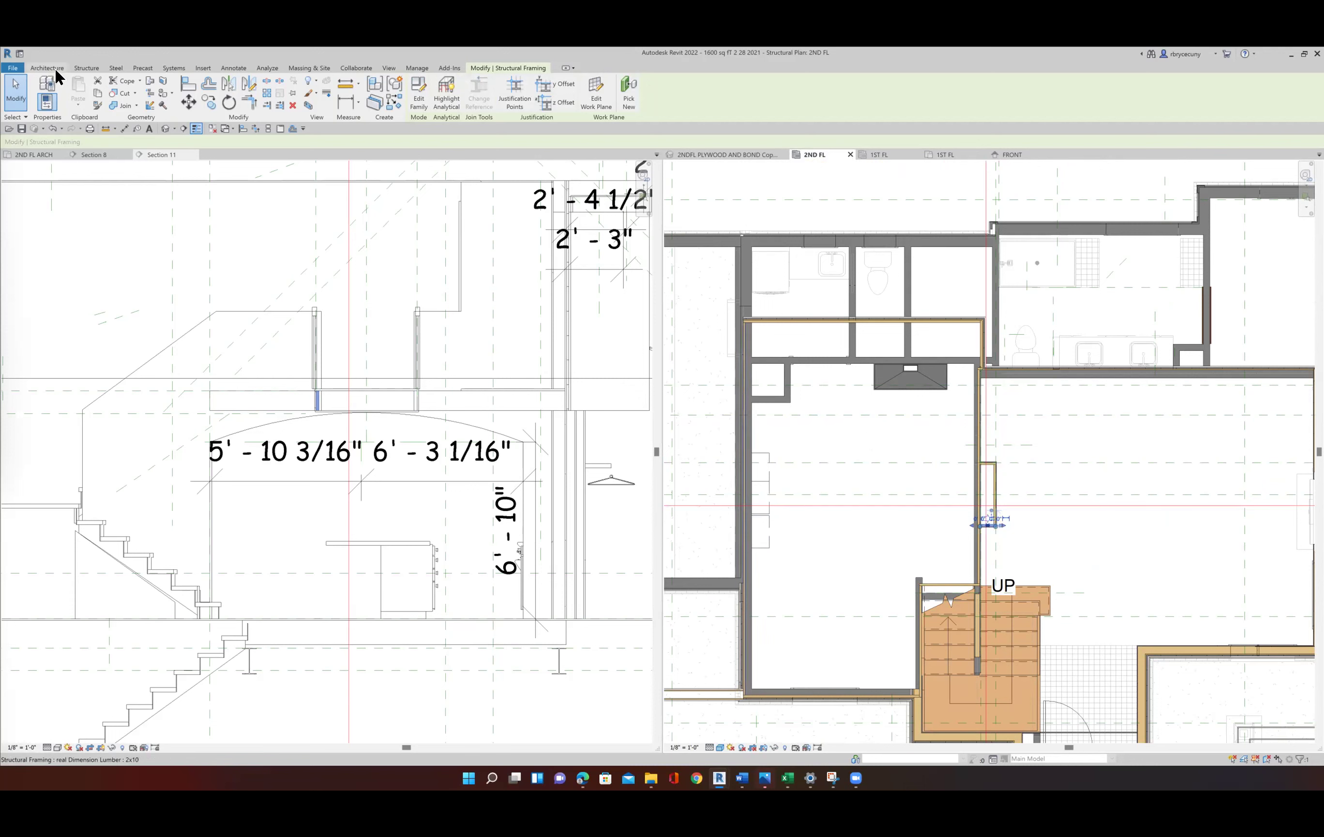
Start Sketch Beam System from the Structure tab's Beam System tool.
{"action": "left_click", "coordinate": [86, 68]}
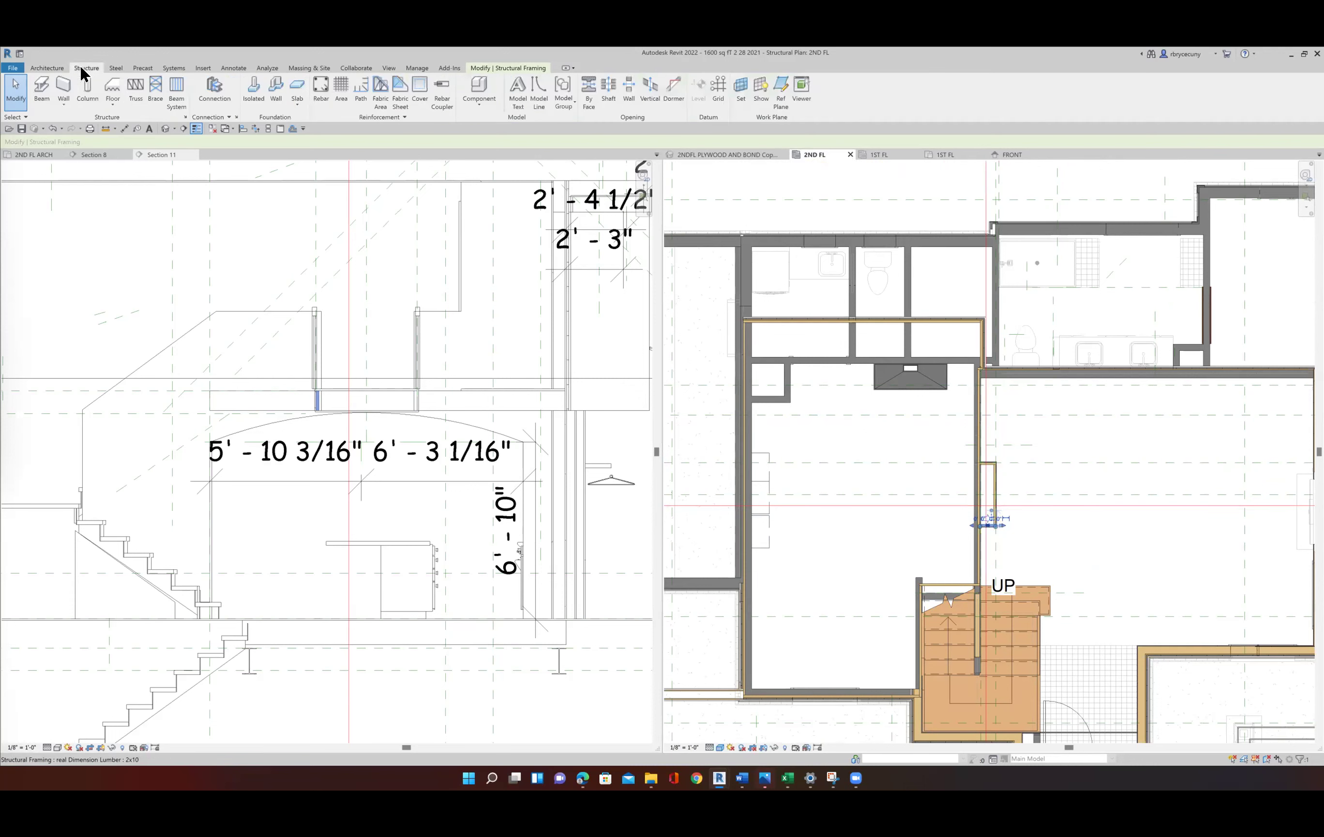
{"action": "left_click", "coordinate": [176, 100]}
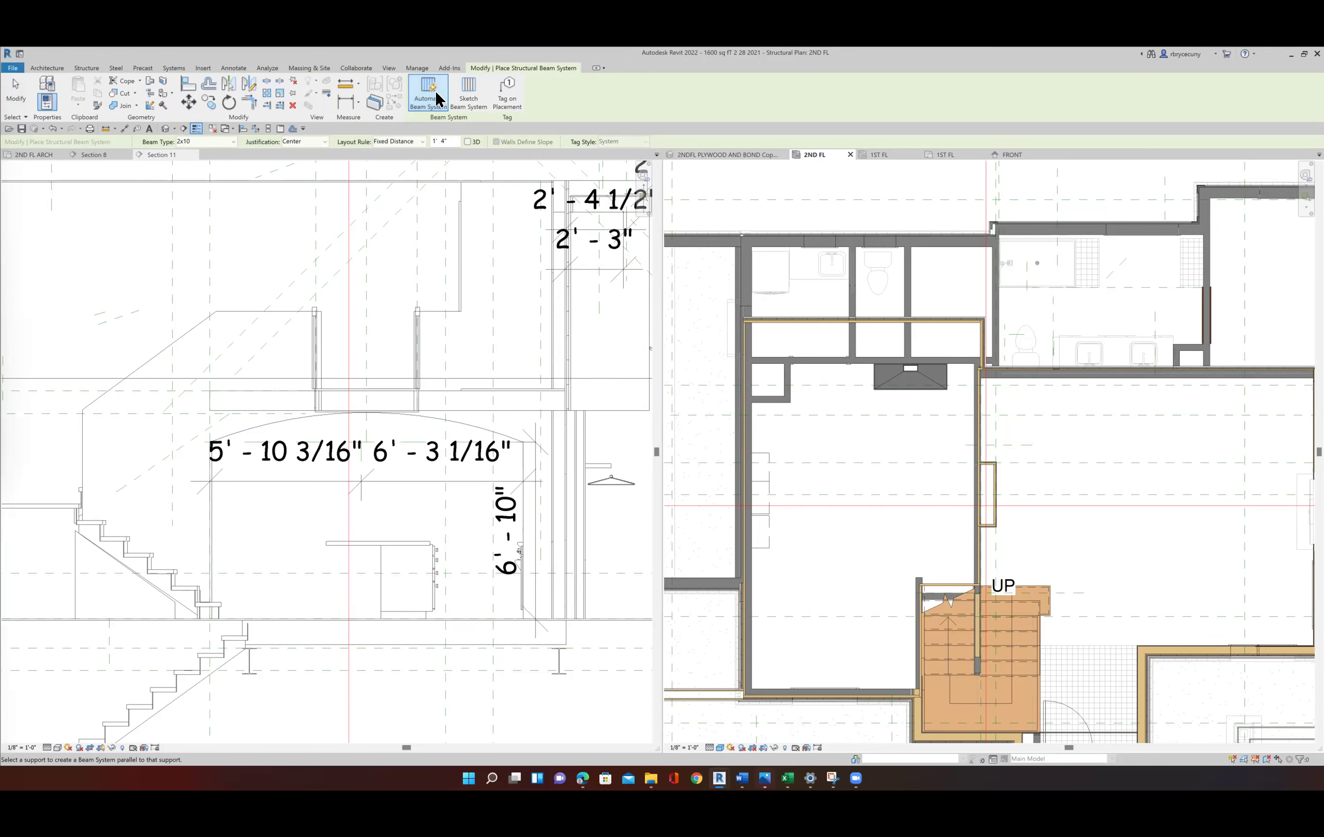
{"action": "left_click", "coordinate": [465, 93]}
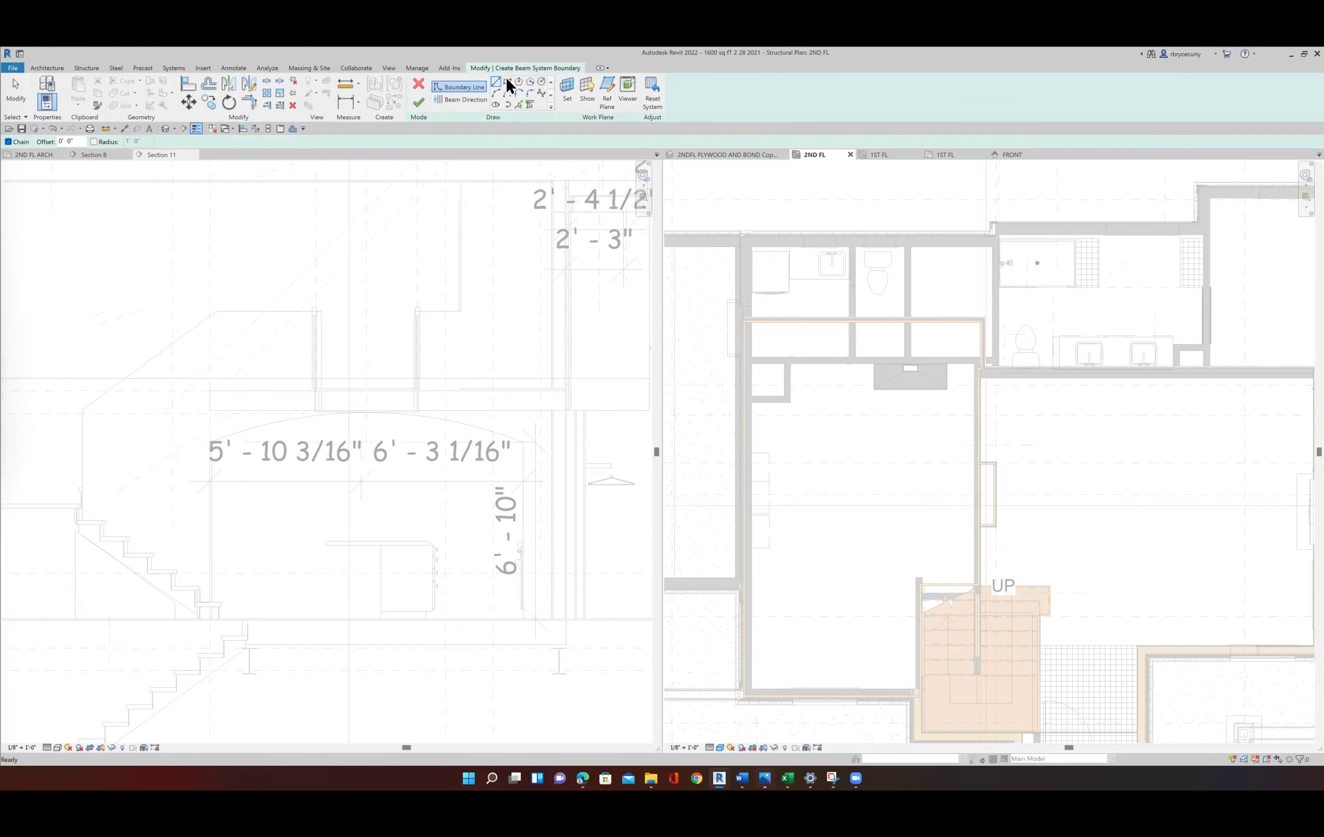
Draw a boundary rectangle from the wall endpoint to the opposite wall corner.
{"action": "left_click", "coordinate": [528, 104]}
{"action": "scroll", "coordinate": [747, 372], "scroll_direction": "up", "scroll_amount": 4}
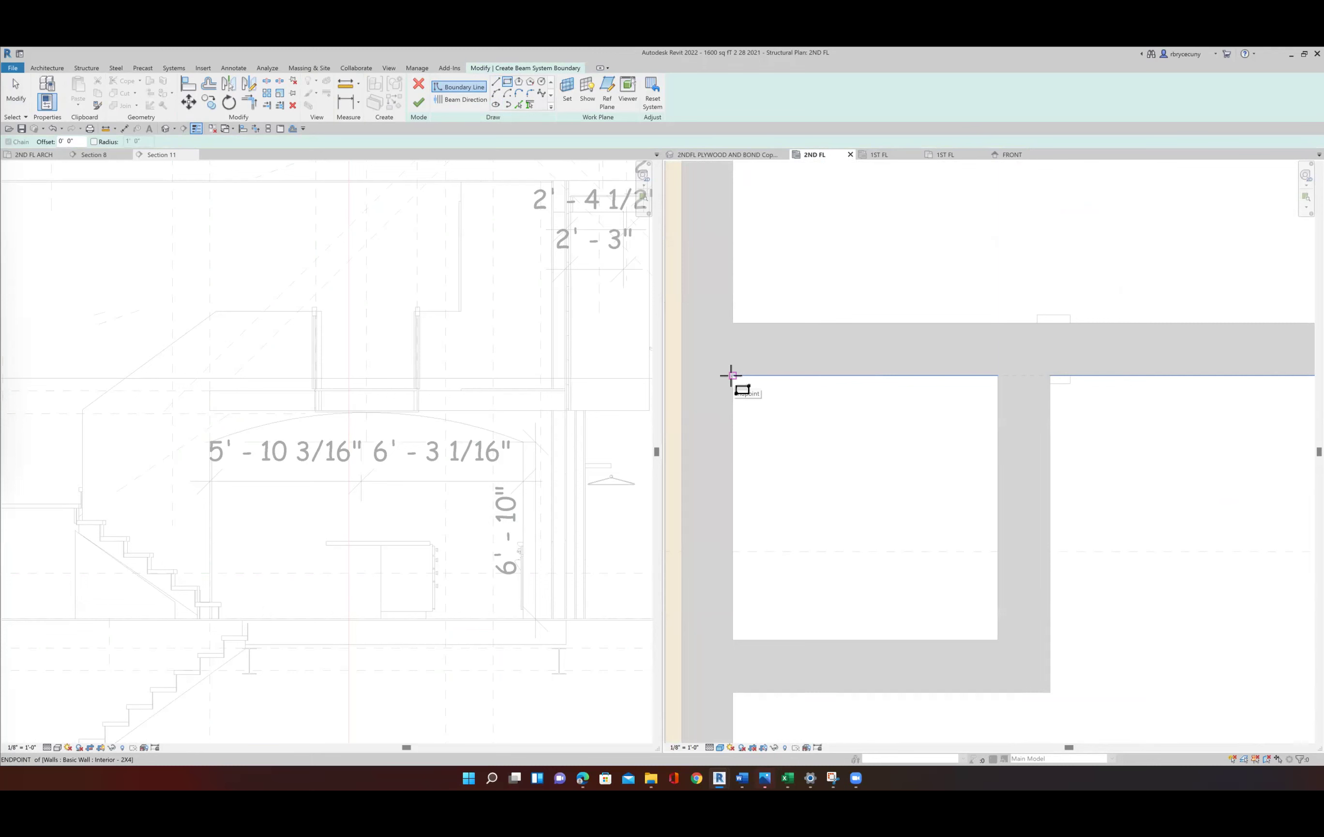
{"action": "left_click", "coordinate": [730, 375]}
{"action": "scroll", "coordinate": [731, 375], "scroll_direction": "down", "scroll_amount": 3}
{"action": "middle_click_drag", "start_coordinate": [942, 560], "coordinate": [981, 477]}
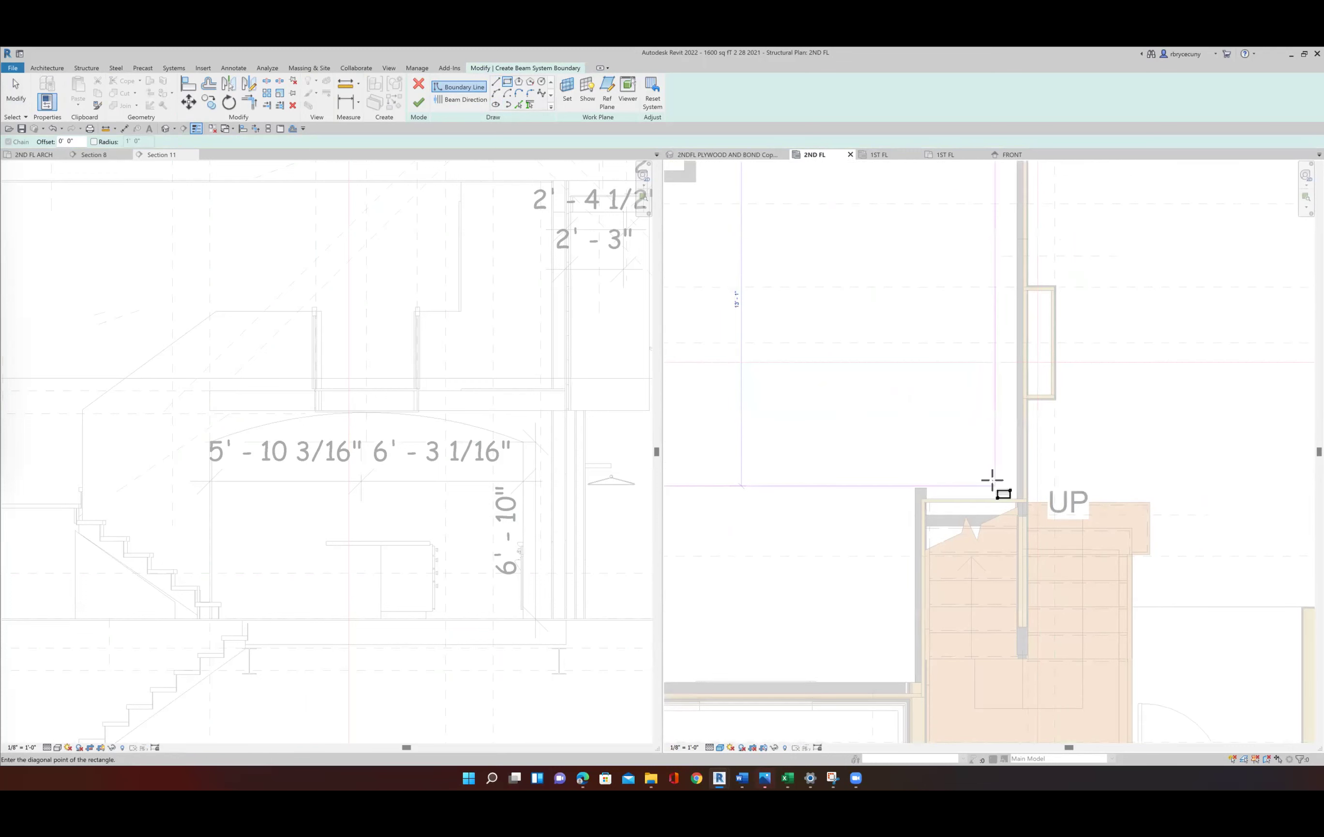
{"action": "scroll", "coordinate": [996, 487], "scroll_direction": "up", "scroll_amount": 3}
{"action": "scroll", "coordinate": [1058, 525], "scroll_direction": "up", "scroll_amount": 3}
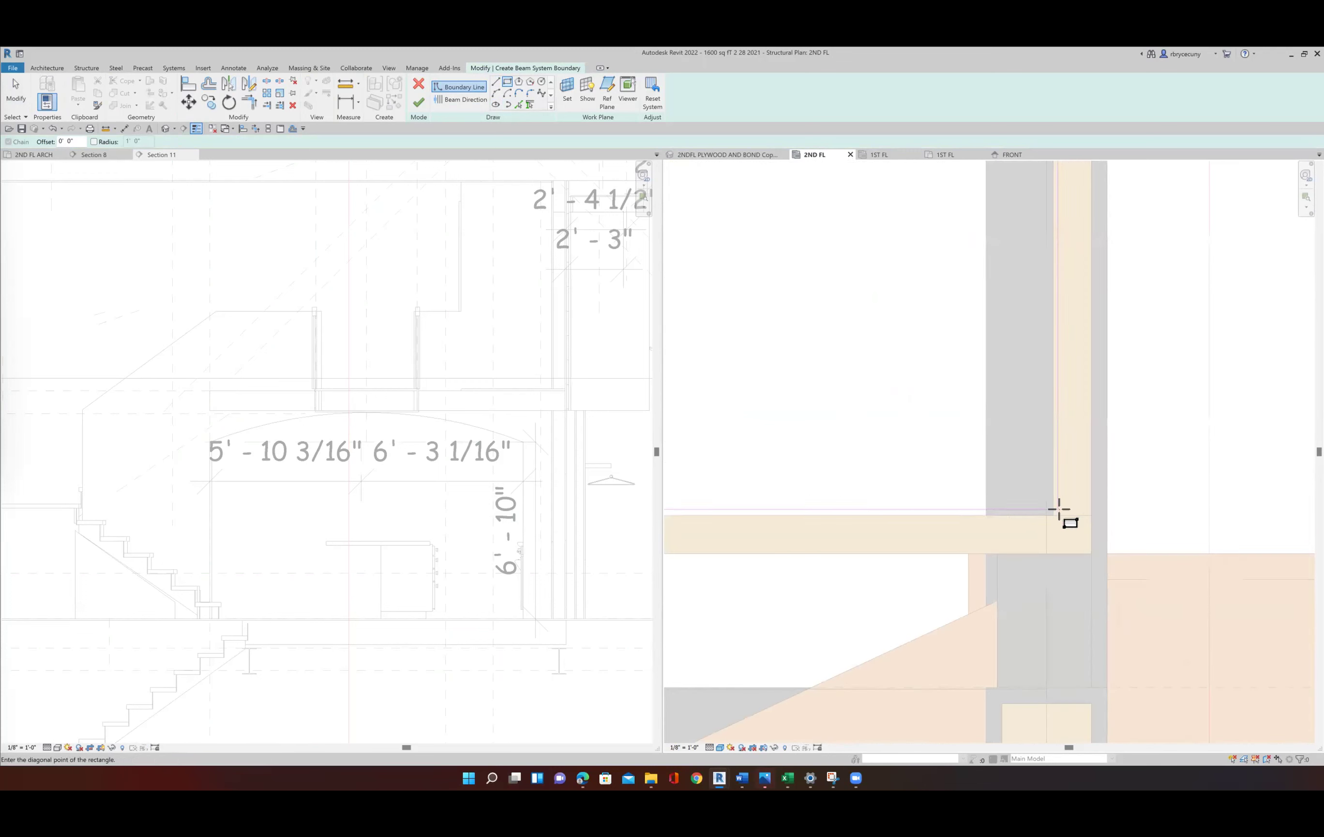
{"action": "left_click", "coordinate": [1051, 514]}
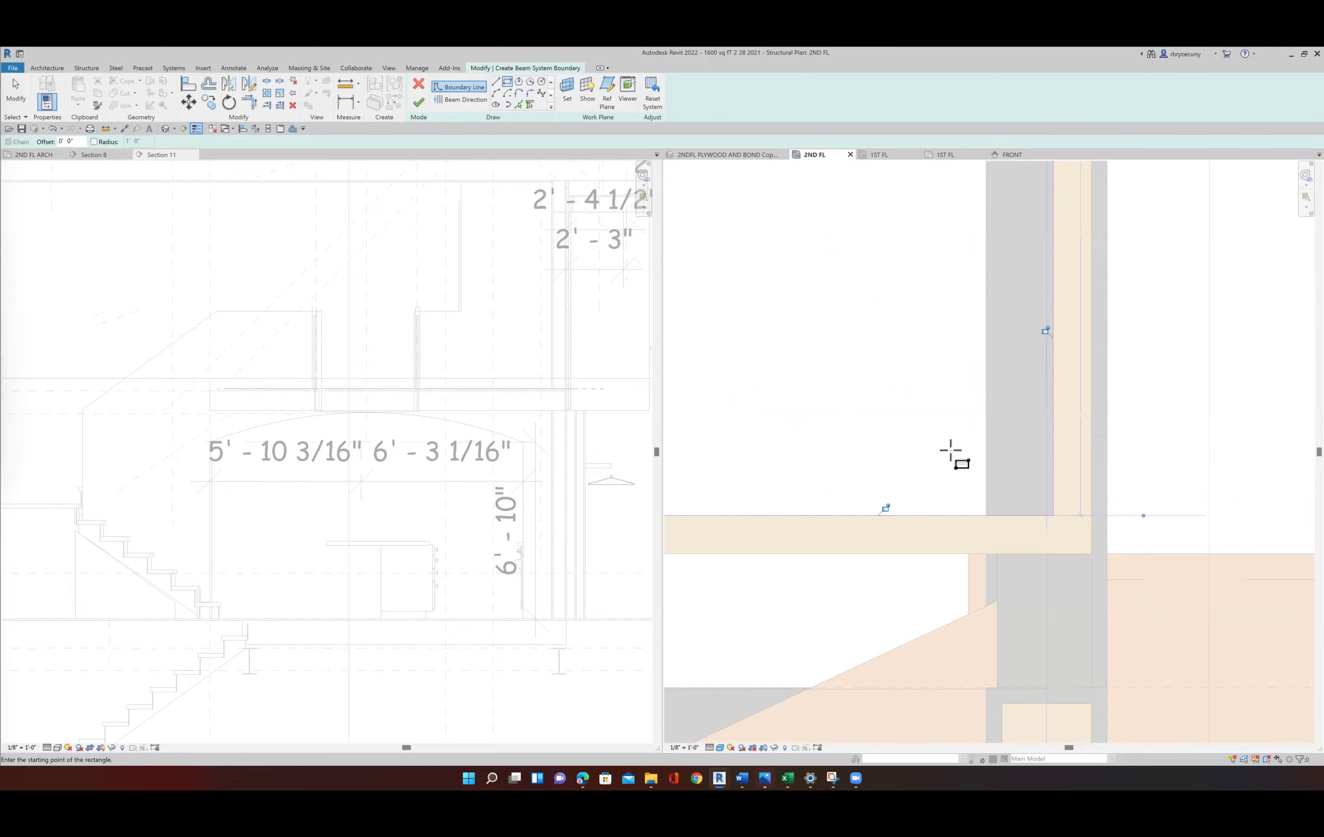
{"action": "scroll", "coordinate": [951, 452], "scroll_direction": "down", "scroll_amount": 5}
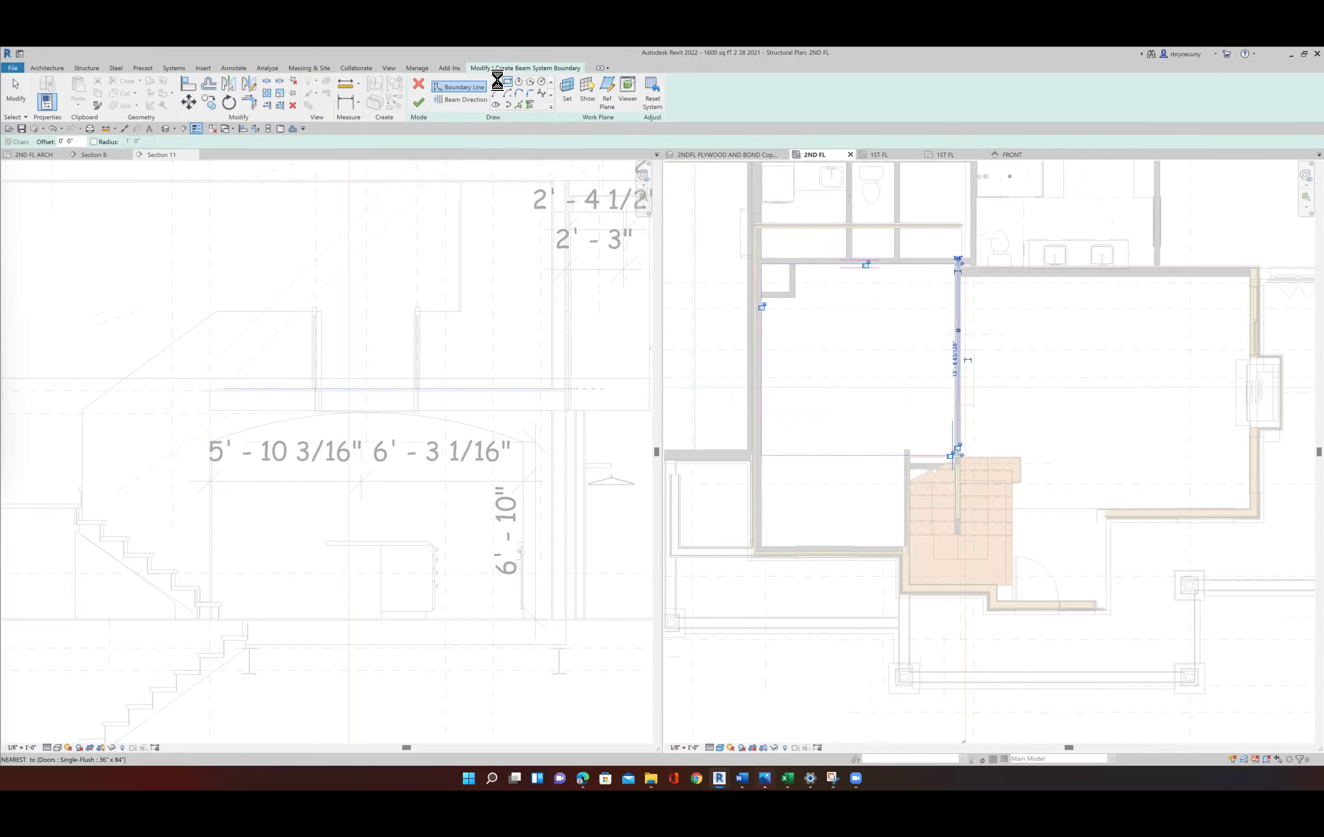
Draw a vertical boundary line from the corner by the stairs down to the lower wall.
{"action": "left_click", "coordinate": [495, 82]}
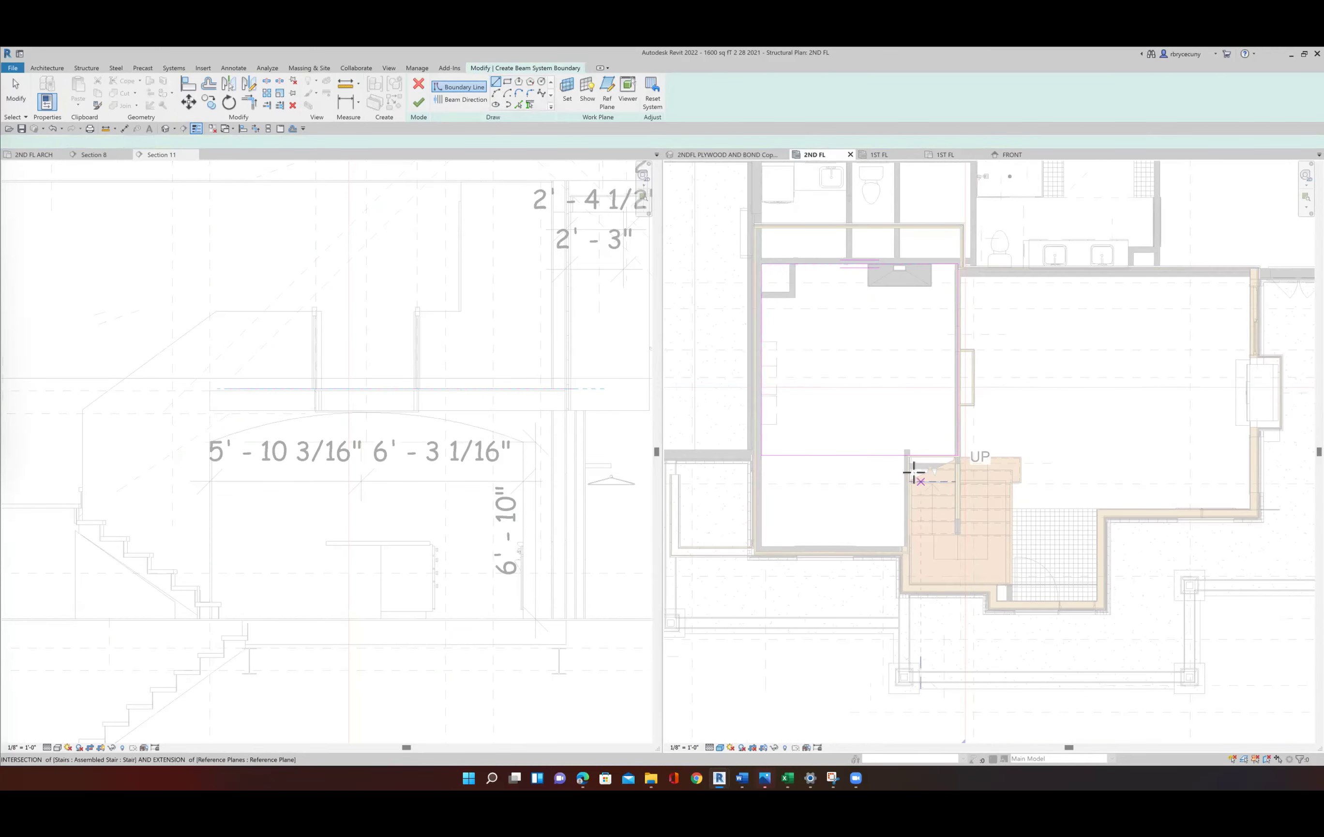
{"action": "scroll", "coordinate": [907, 443], "scroll_direction": "up", "scroll_amount": 4}
{"action": "scroll", "coordinate": [896, 429], "scroll_direction": "up", "scroll_amount": 2}
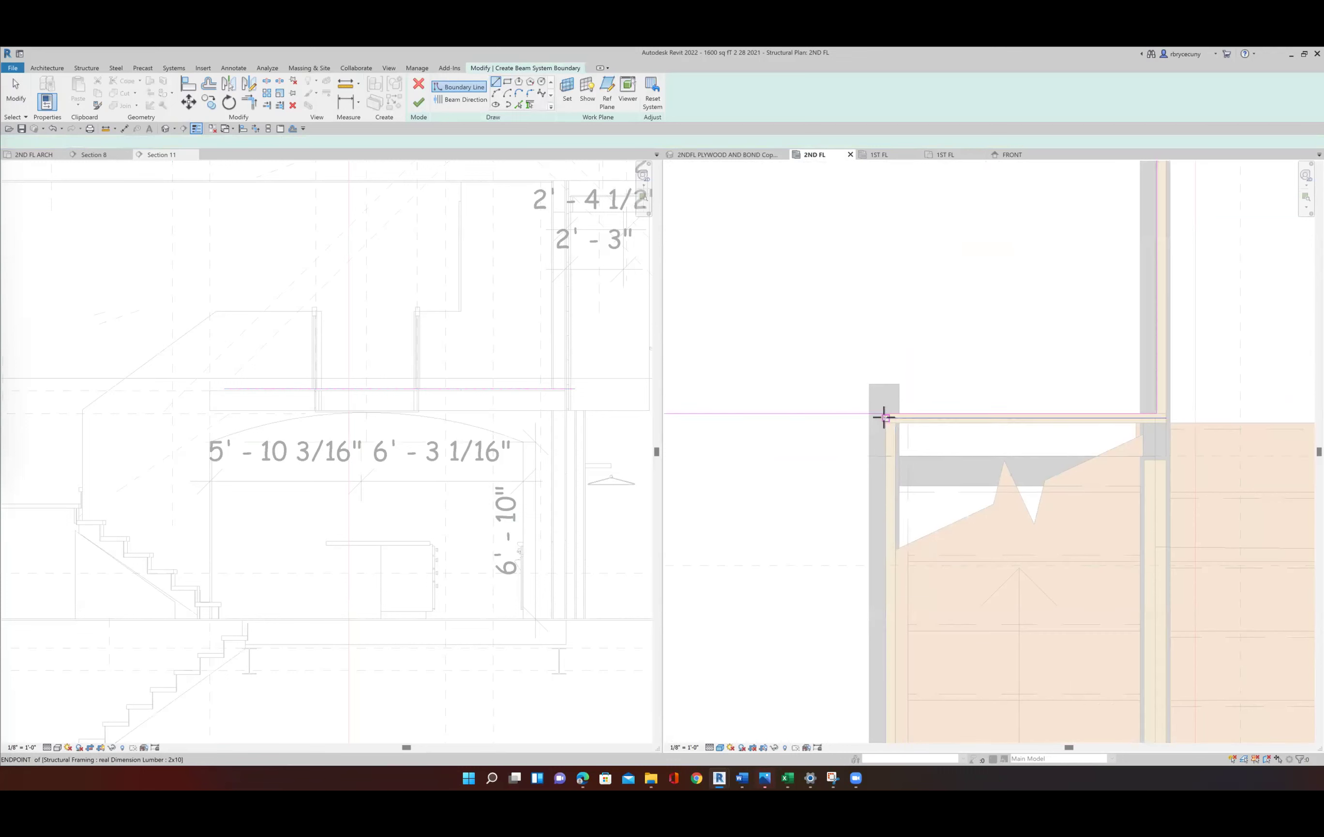
{"action": "left_click", "coordinate": [885, 414]}
{"action": "middle_click_drag", "start_coordinate": [886, 509], "coordinate": [901, 328]}
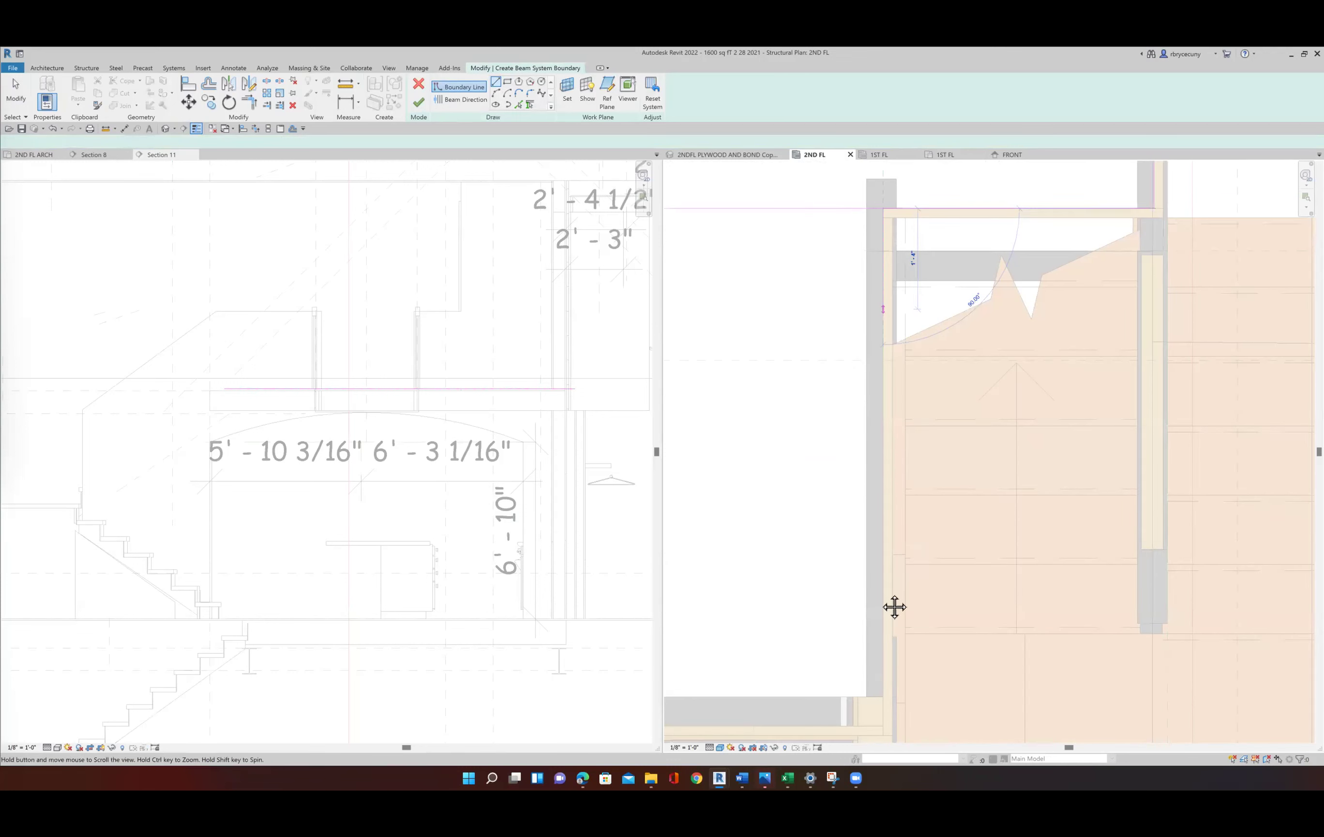
{"action": "middle_click_drag", "start_coordinate": [889, 719], "coordinate": [889, 609]}
{"action": "left_click", "coordinate": [880, 608]}
Add the 10'-8 1/2" bottom boundary segment.
{"action": "scroll", "coordinate": [880, 609], "scroll_direction": "down", "scroll_amount": 5}
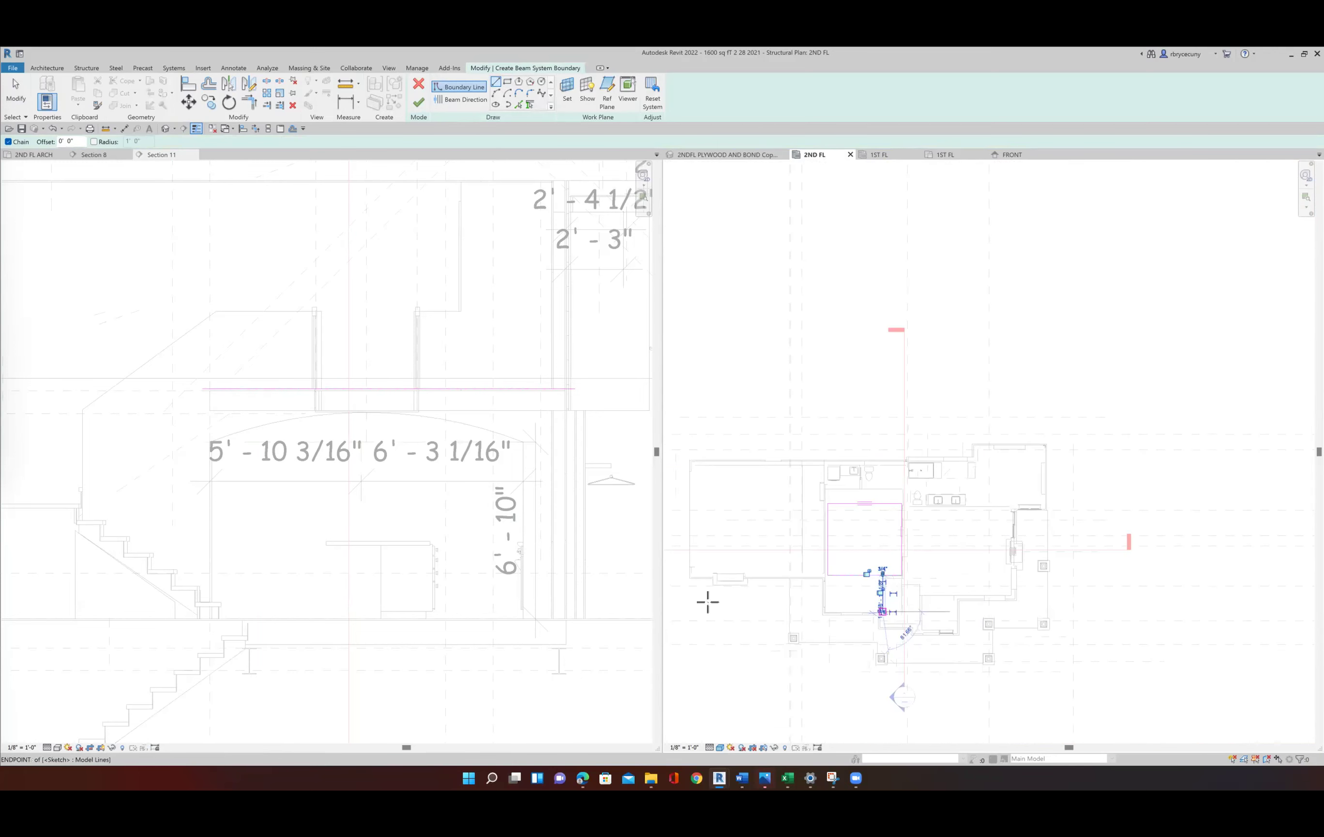
{"action": "scroll", "coordinate": [832, 604], "scroll_direction": "up", "scroll_amount": 5}
{"action": "scroll", "coordinate": [777, 637], "scroll_direction": "up", "scroll_amount": 3}
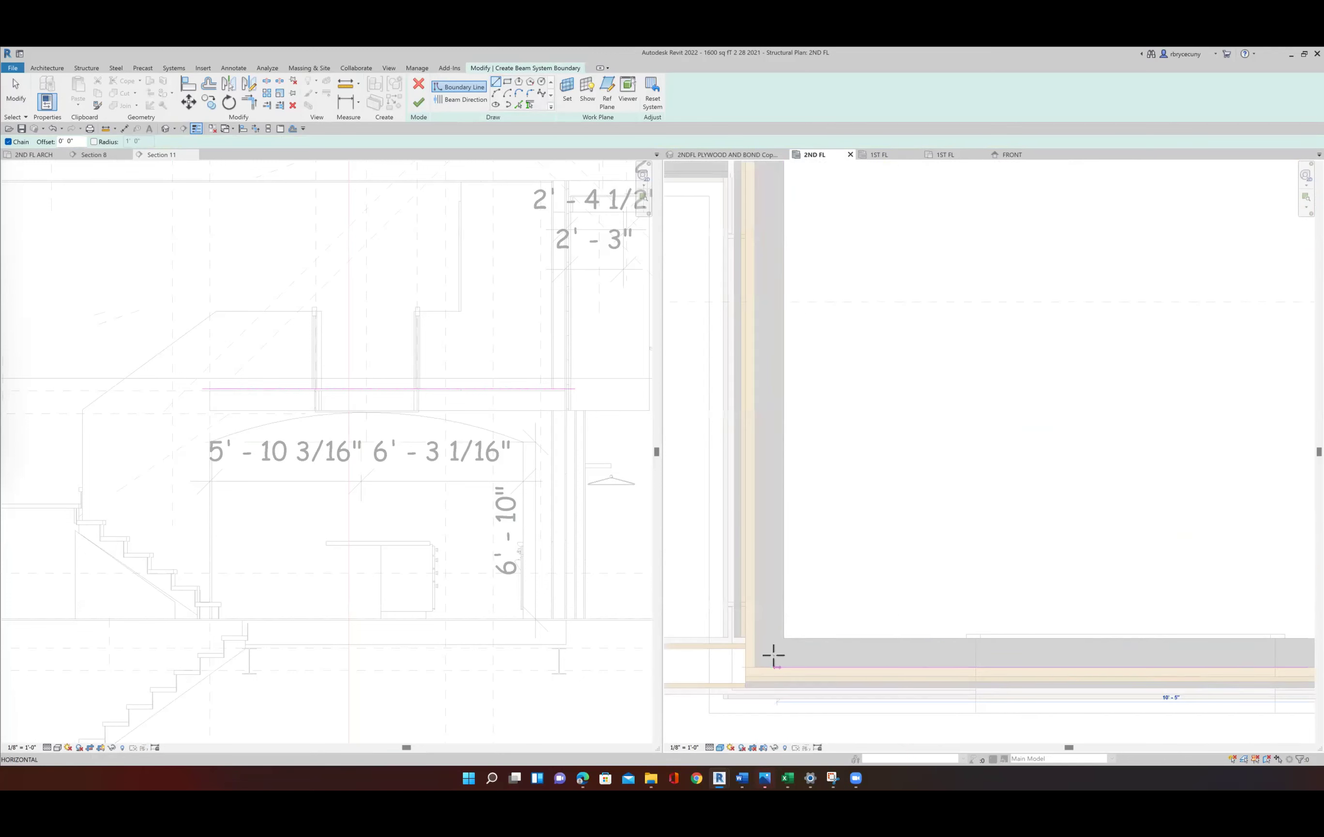
{"action": "left_click", "coordinate": [751, 667]}
{"action": "scroll", "coordinate": [750, 666], "scroll_direction": "down", "scroll_amount": 5}
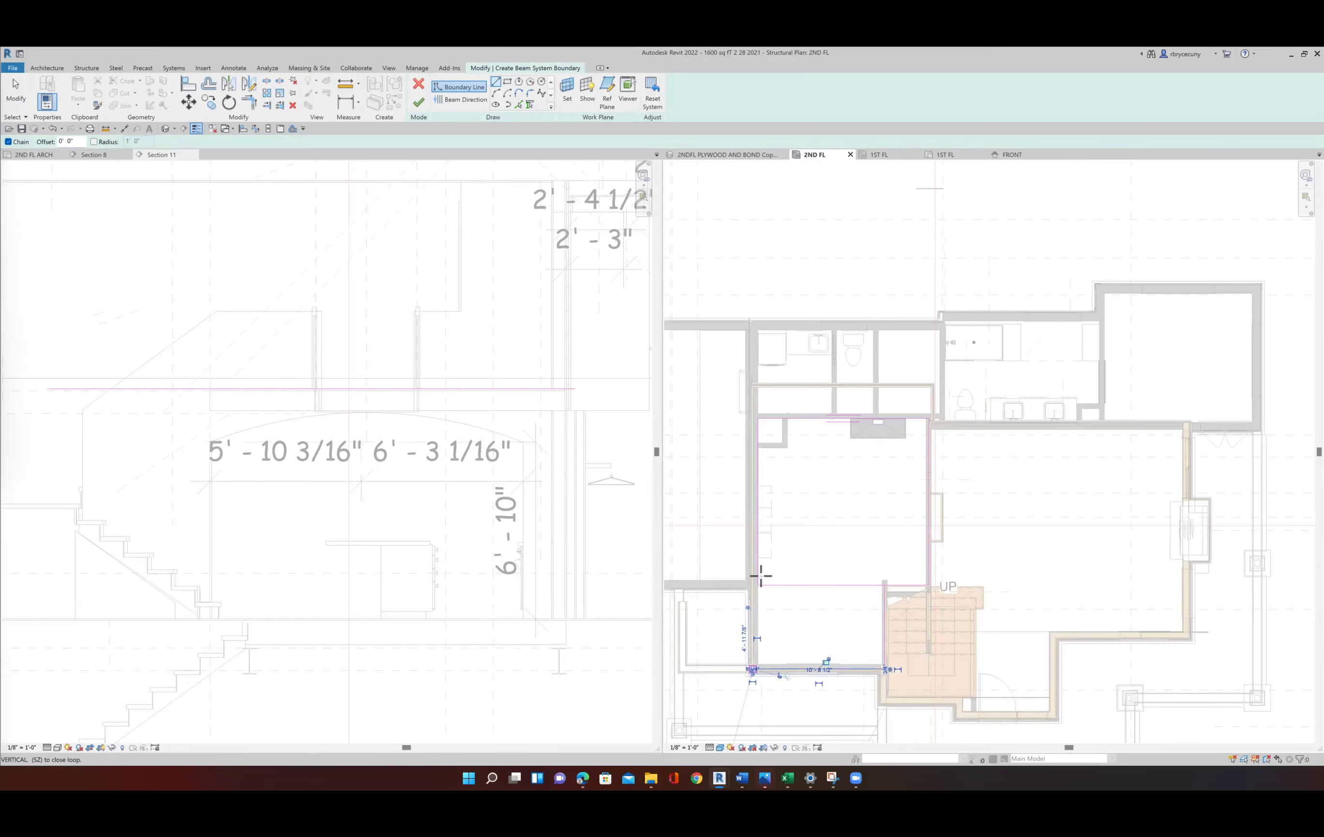
{"action": "scroll", "coordinate": [757, 397], "scroll_direction": "up", "scroll_amount": 4}
{"action": "middle_click_drag", "start_coordinate": [741, 520], "coordinate": [787, 269]}
{"action": "middle_click_drag", "start_coordinate": [795, 530], "coordinate": [836, 251]}
{"action": "scroll", "coordinate": [774, 567], "scroll_direction": "up", "scroll_amount": 5}
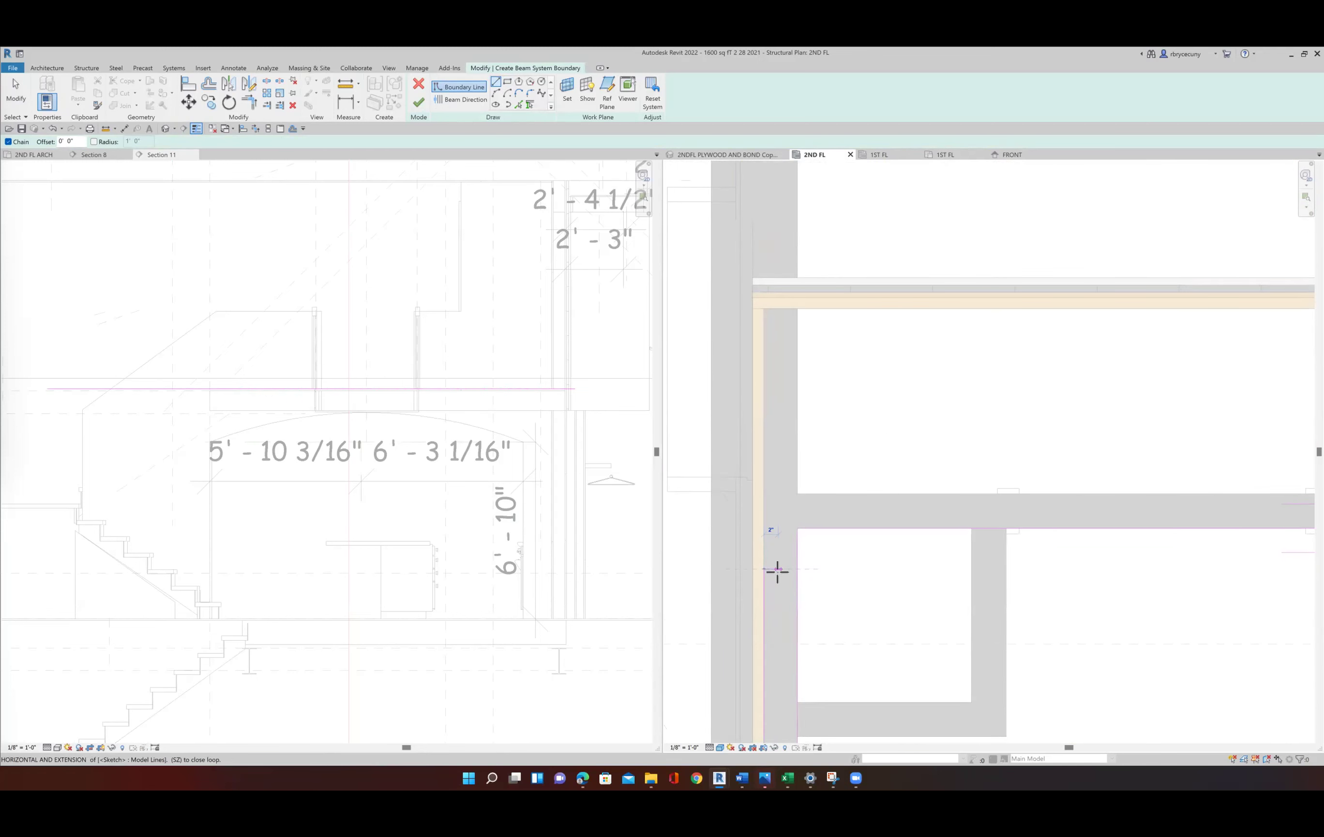
Stop drawing boundary lines and trim the overlapping boundary lines into a corner.
{"action": "key", "text": "Escape"}
{"action": "key", "text": "Escape"}
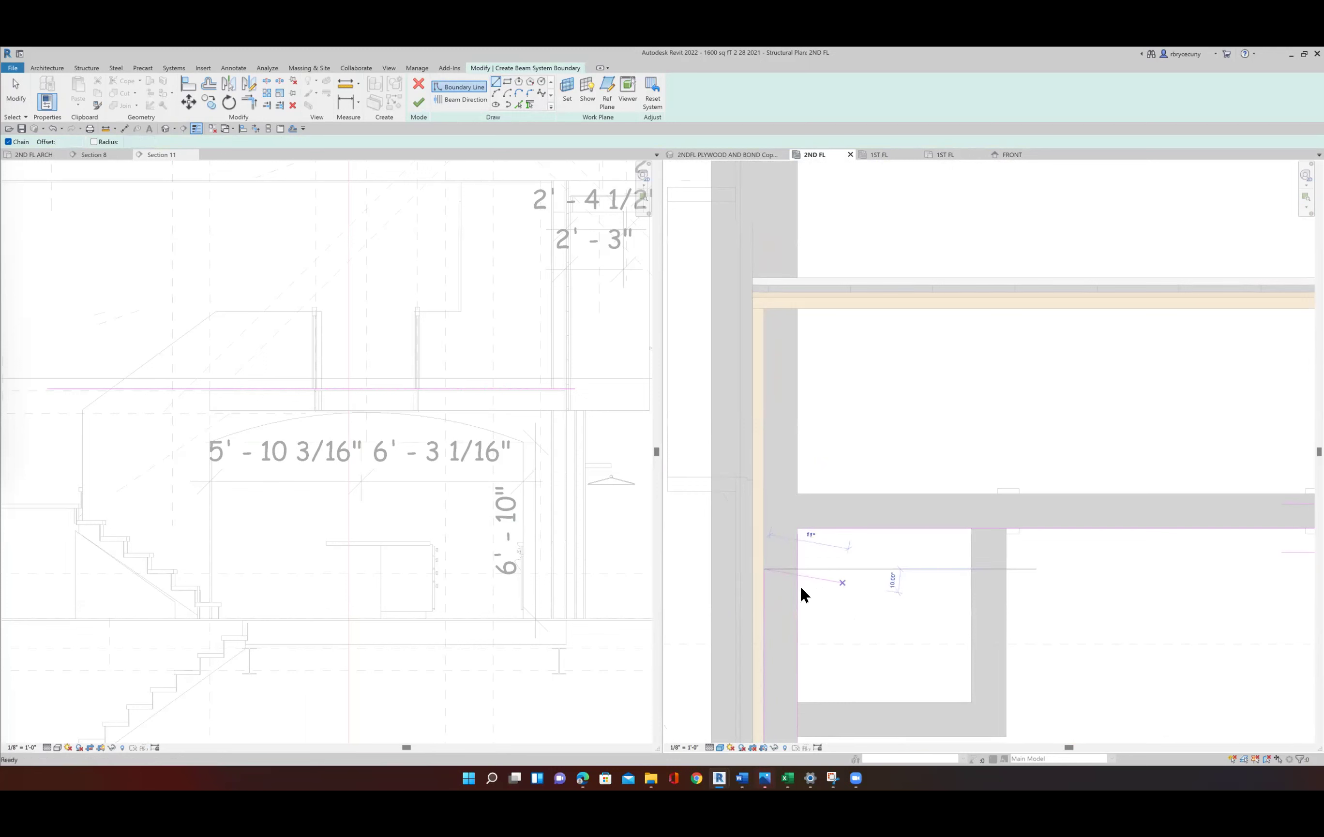
{"action": "key", "text": "Escape"}
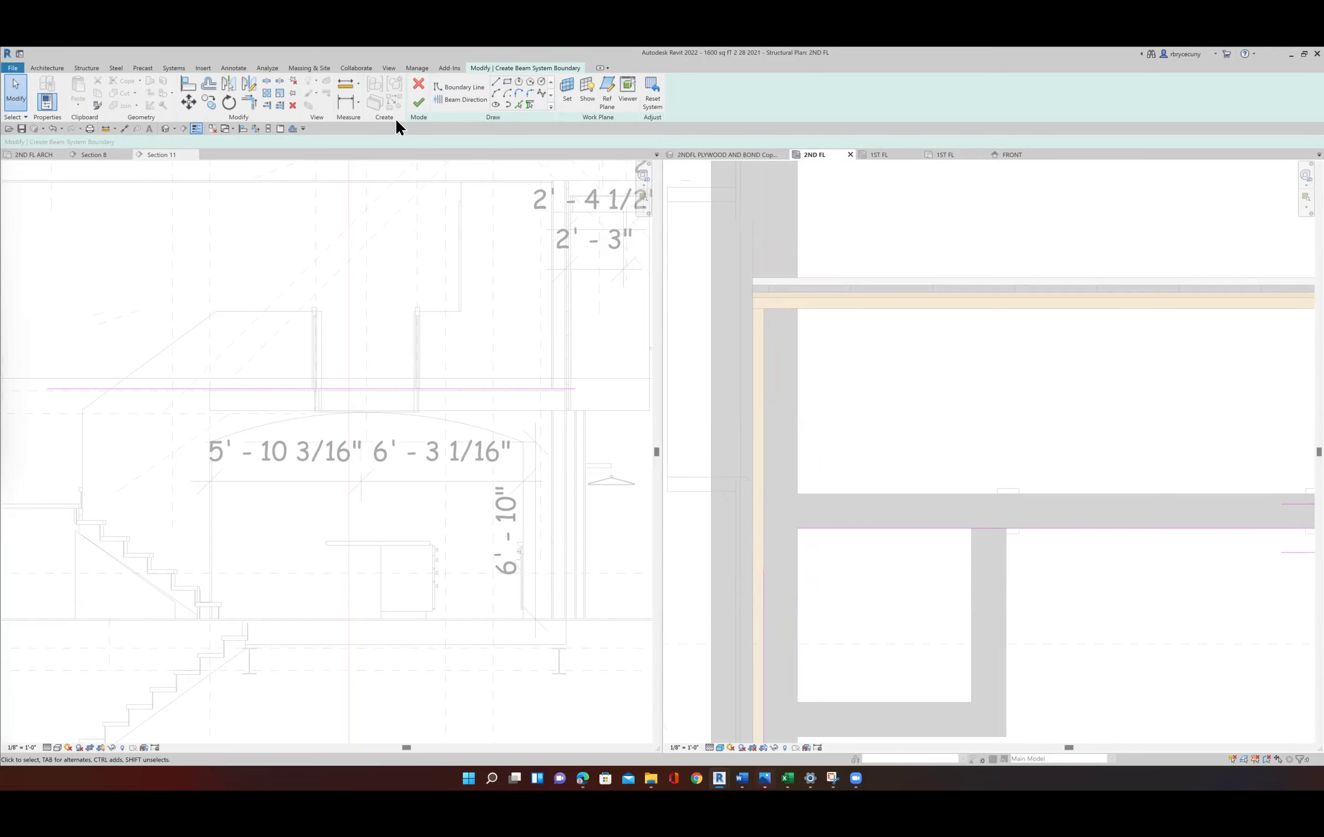
{"action": "left_click", "coordinate": [246, 100]}
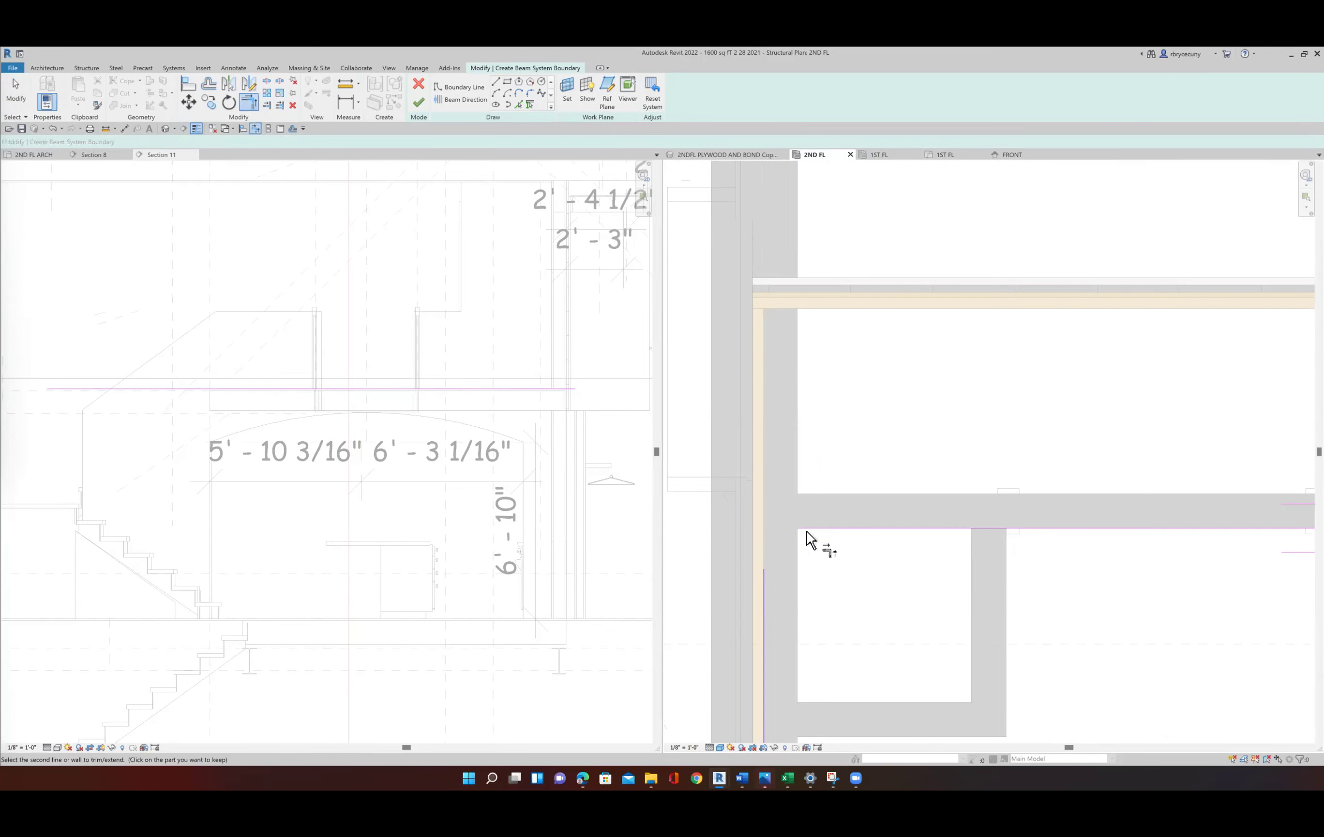
{"action": "scroll", "coordinate": [769, 587], "scroll_direction": "down", "scroll_amount": 3}
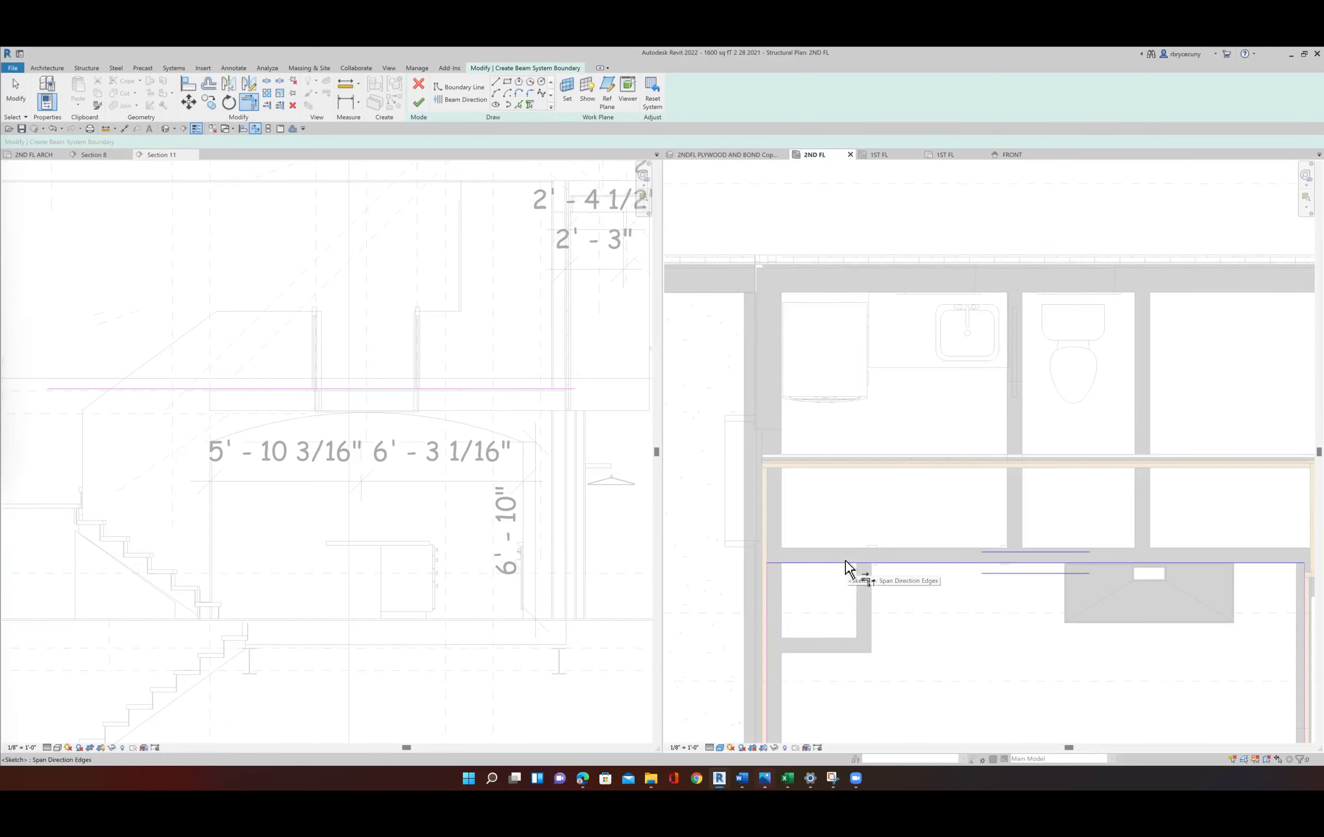
{"action": "scroll", "coordinate": [847, 567], "scroll_direction": "up", "scroll_amount": 2}
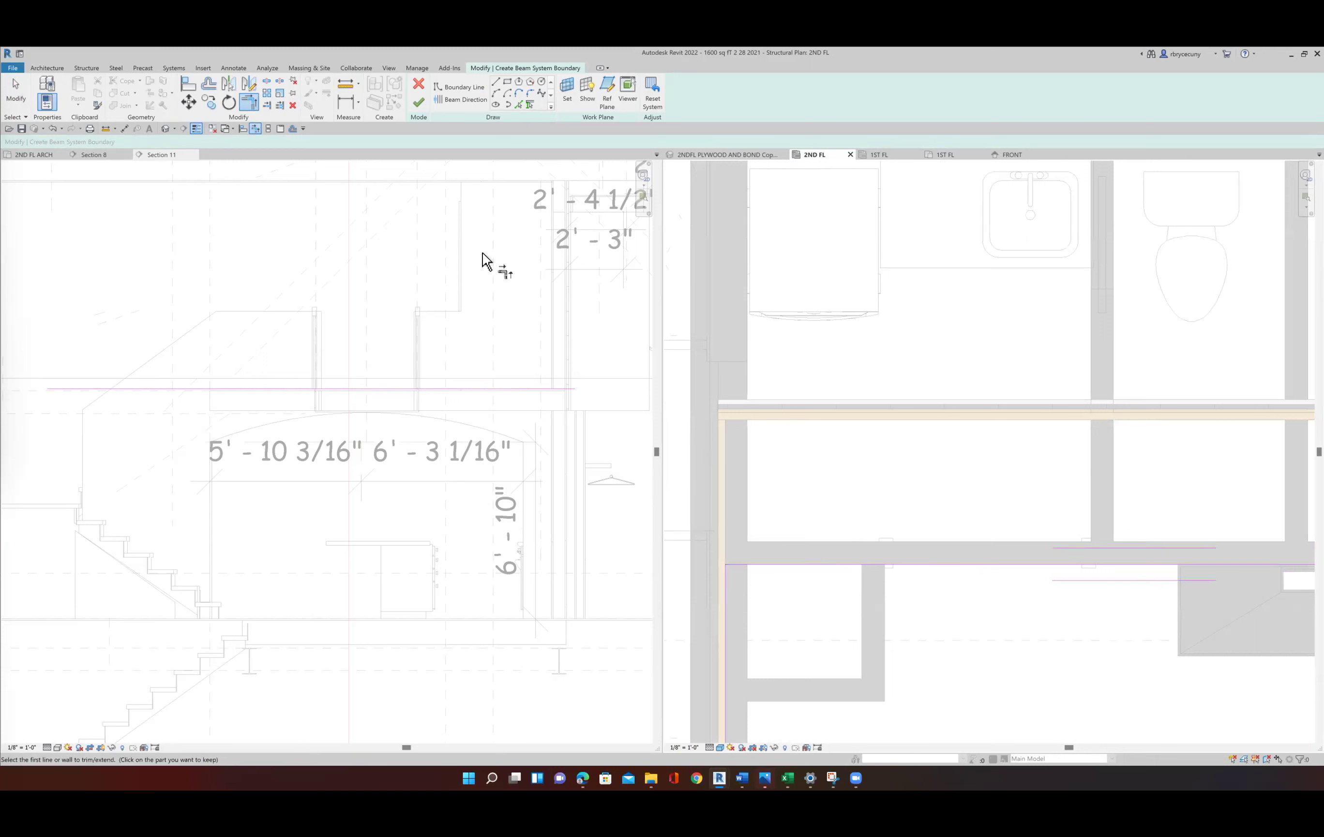
{"action": "left_click", "coordinate": [187, 94]}
{"action": "key", "text": "Escape"}
Move the horizontal boundary line up 5/8".
{"action": "left_click", "coordinate": [783, 564]}
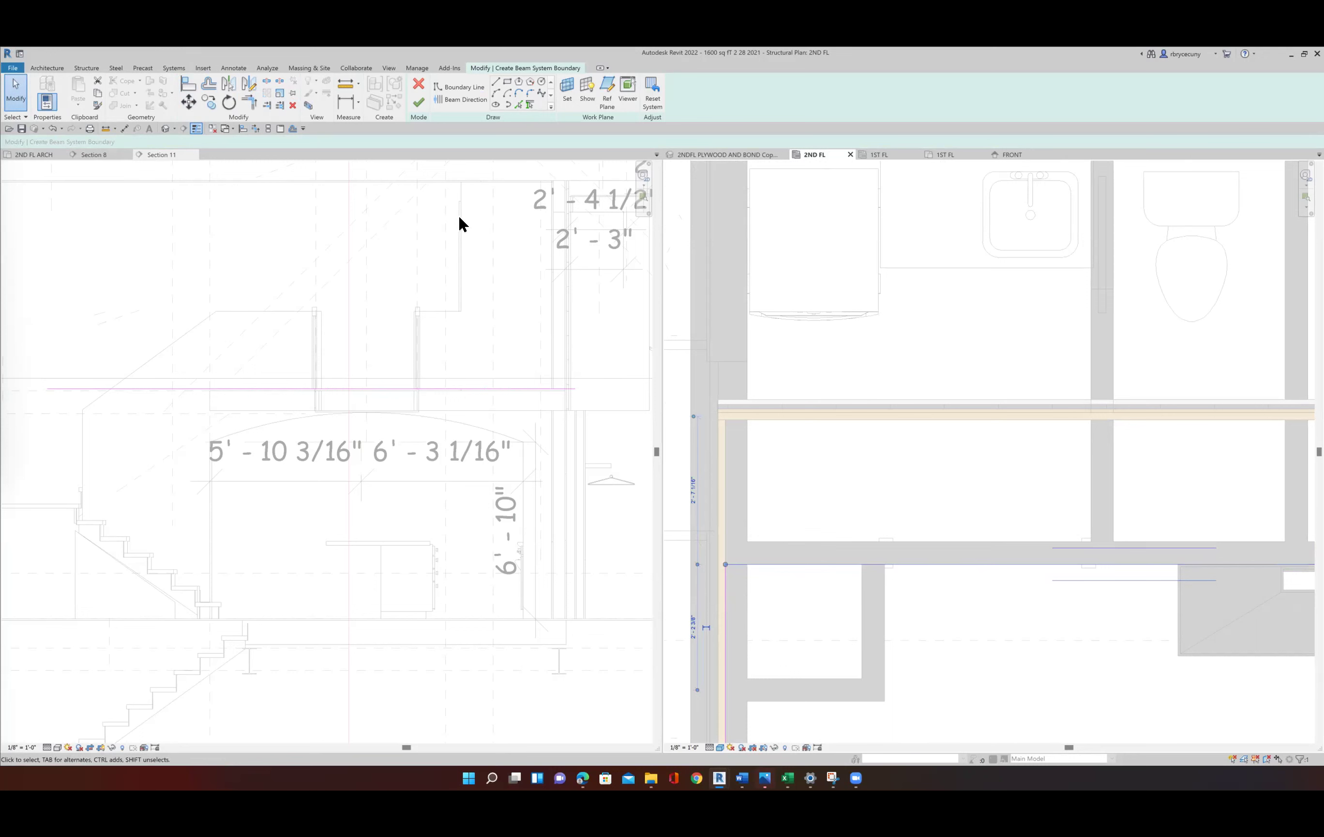
{"action": "left_click", "coordinate": [188, 102]}
{"action": "left_click", "coordinate": [915, 627]}
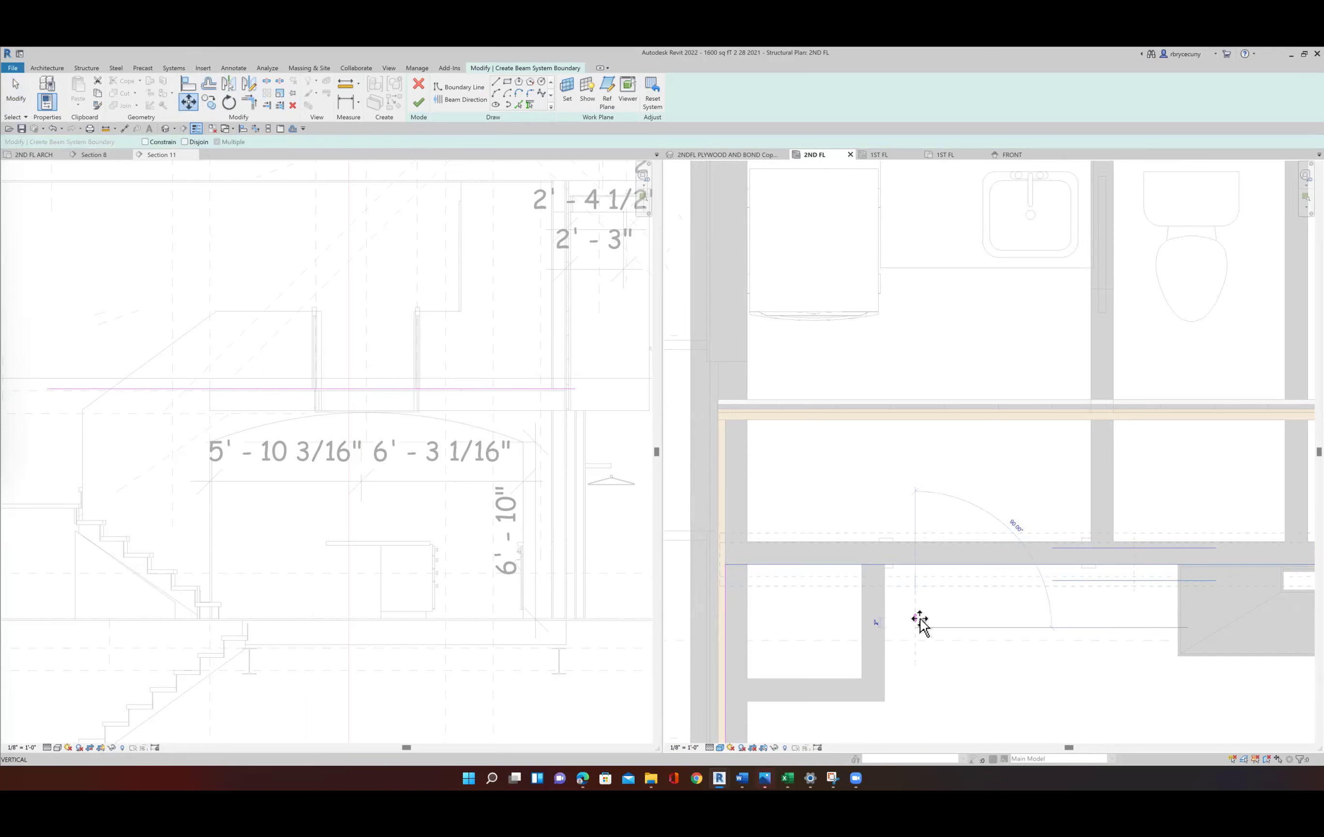
{"action": "type", "text": "5/8\""}
{"action": "key", "text": "Return"}
{"action": "scroll", "coordinate": [781, 559], "scroll_direction": "down", "scroll_amount": 4}
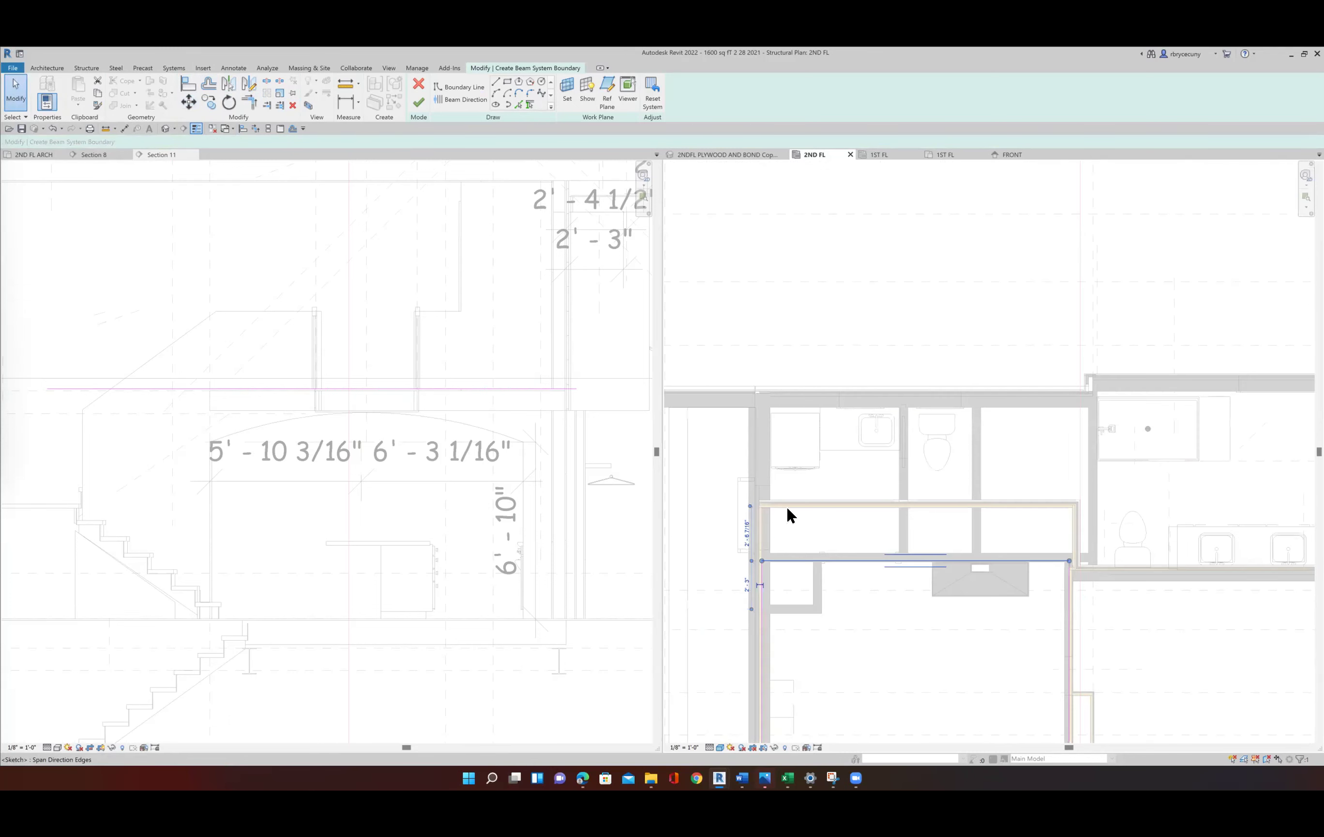
{"action": "scroll", "coordinate": [798, 570], "scroll_direction": "up", "scroll_amount": 2}
{"action": "scroll", "coordinate": [800, 562], "scroll_direction": "up", "scroll_amount": 2}
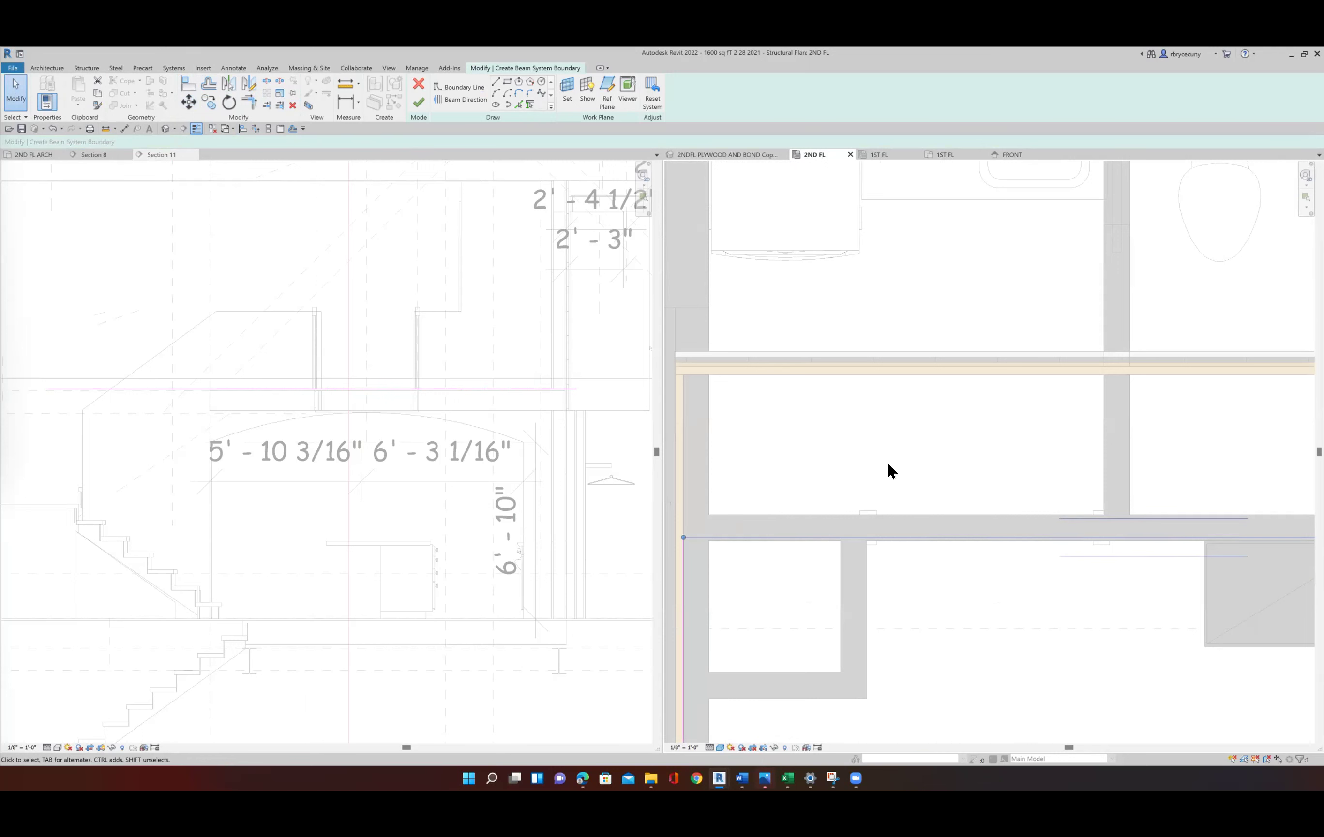
{"action": "scroll", "coordinate": [999, 504], "scroll_direction": "down", "scroll_amount": 3}
{"action": "scroll", "coordinate": [998, 504], "scroll_direction": "up", "scroll_amount": 1}
{"action": "scroll", "coordinate": [966, 505], "scroll_direction": "up", "scroll_amount": 1}
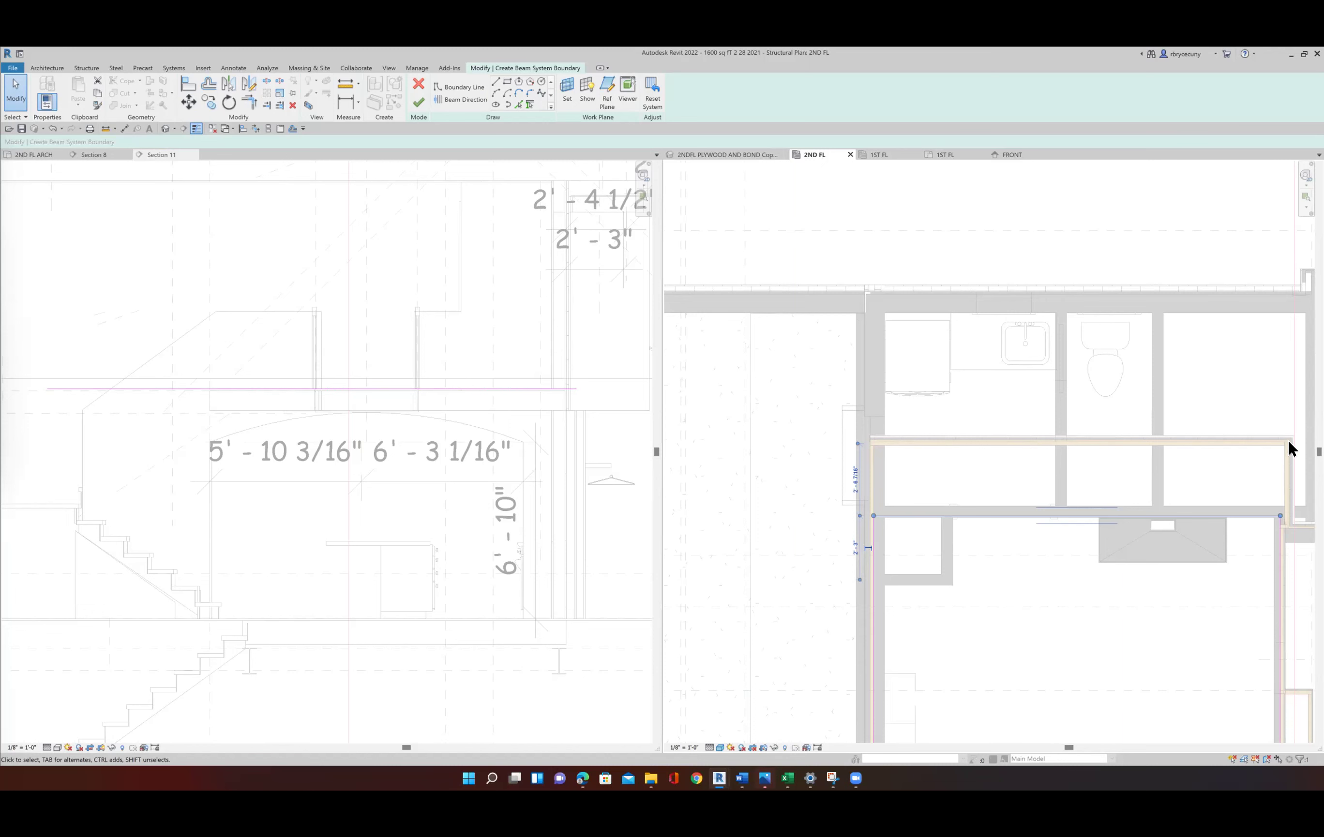
Delete the unwanted horizontal boundary line on the boundary's right side.
{"action": "middle_click_drag", "start_coordinate": [1241, 472], "coordinate": [1025, 437]}
{"action": "scroll", "coordinate": [1104, 415], "scroll_direction": "up", "scroll_amount": 2}
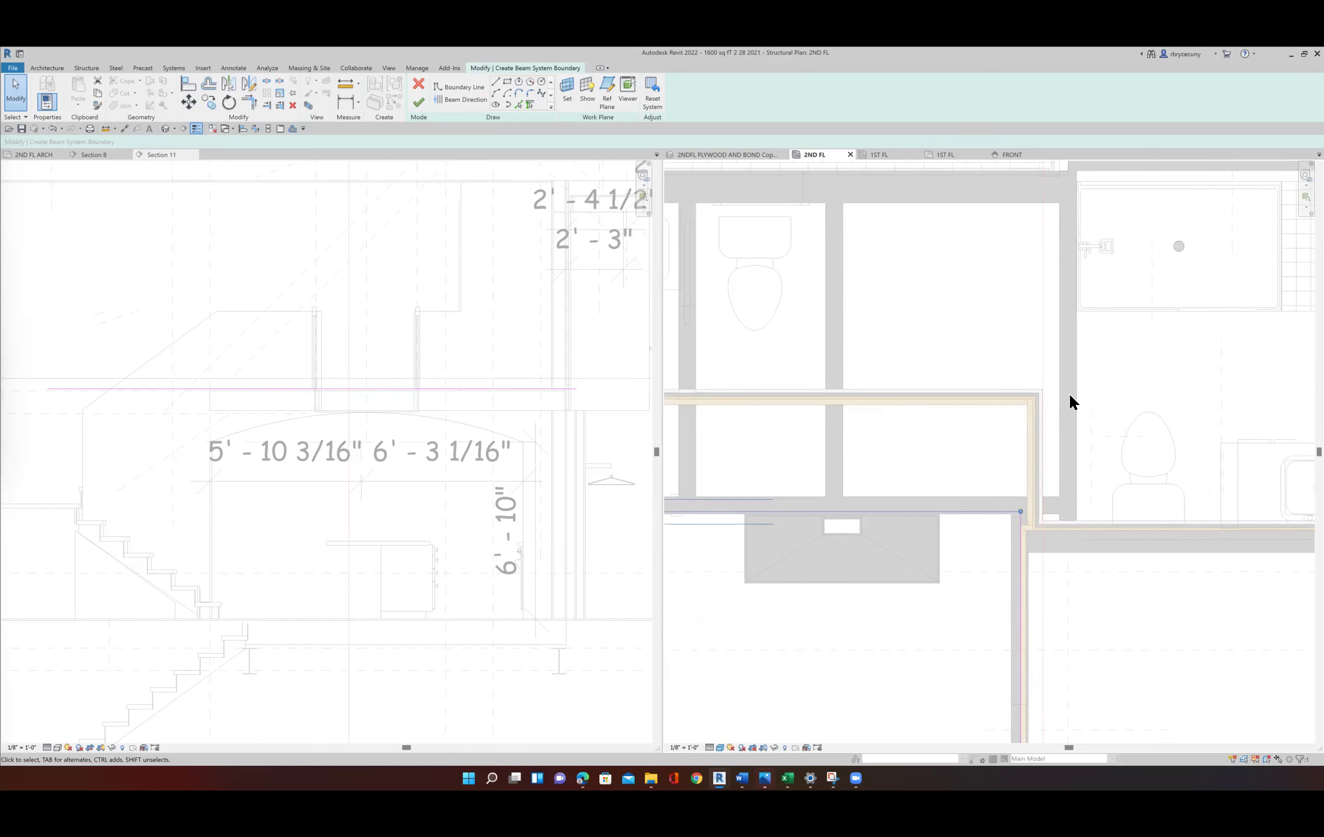
{"action": "scroll", "coordinate": [1061, 430], "scroll_direction": "down", "scroll_amount": 5}
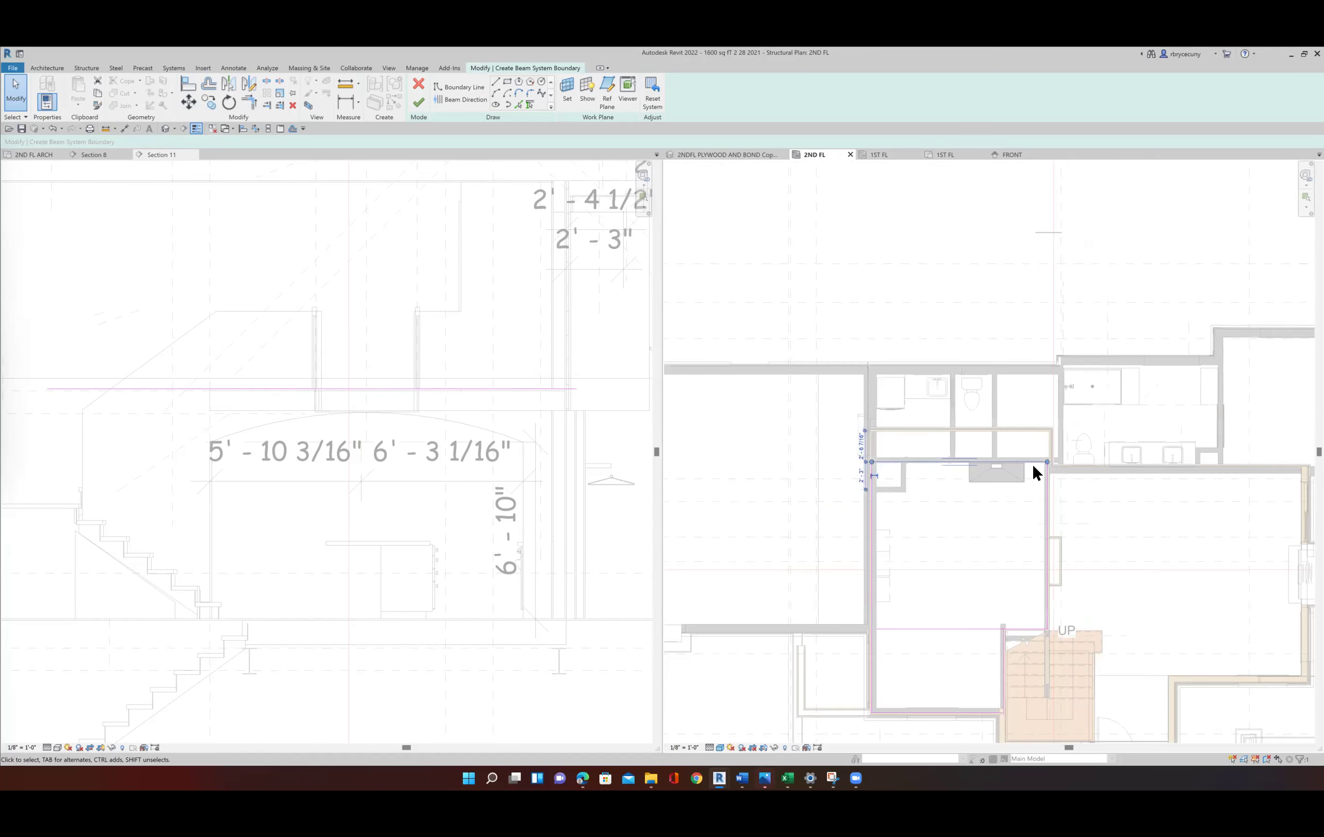
{"action": "left_click", "coordinate": [939, 629]}
{"action": "key", "text": "Delete"}
{"action": "scroll", "coordinate": [1006, 636], "scroll_direction": "up", "scroll_amount": 5}
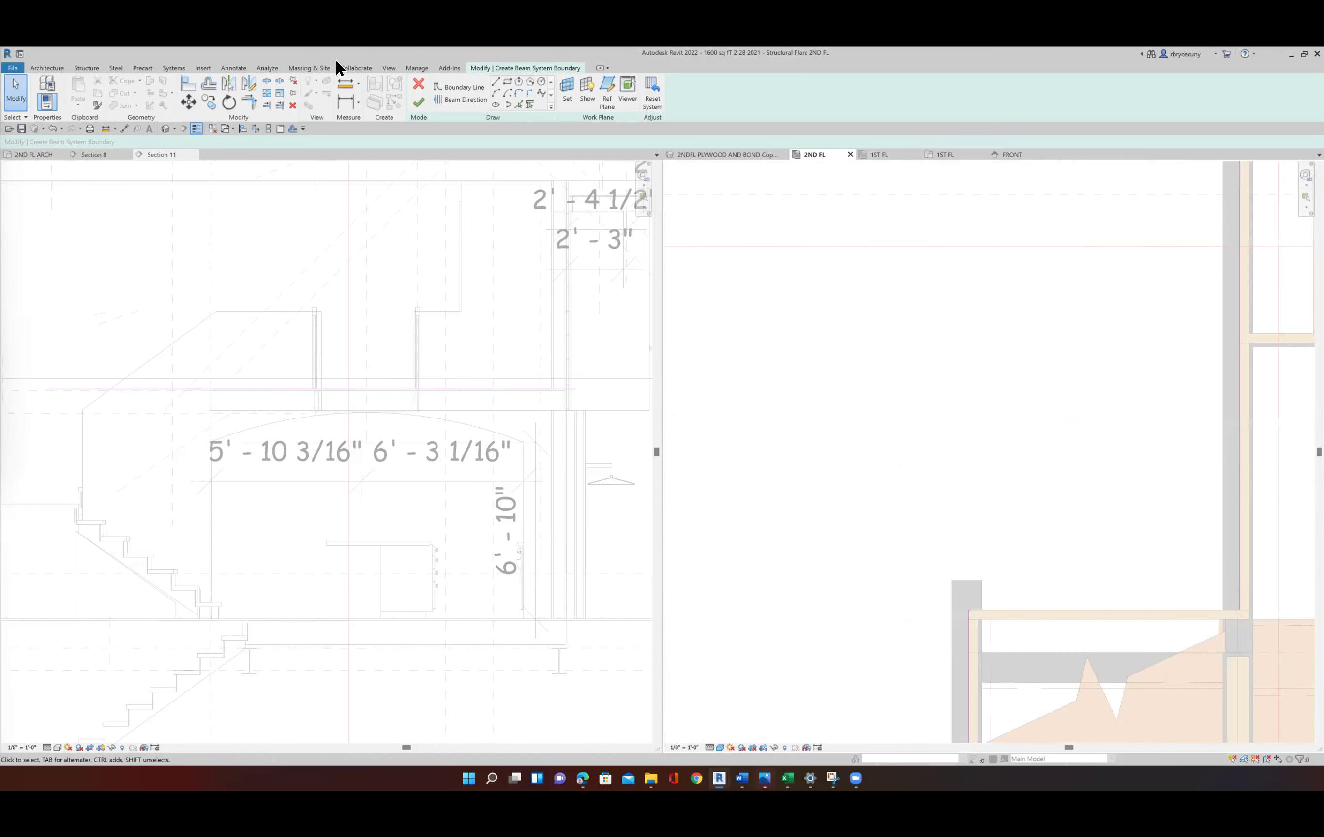
Draw a straight boundary line from the beam's corner to the wall corner.
{"action": "left_click", "coordinate": [496, 82]}
{"action": "left_click", "coordinate": [969, 610]}
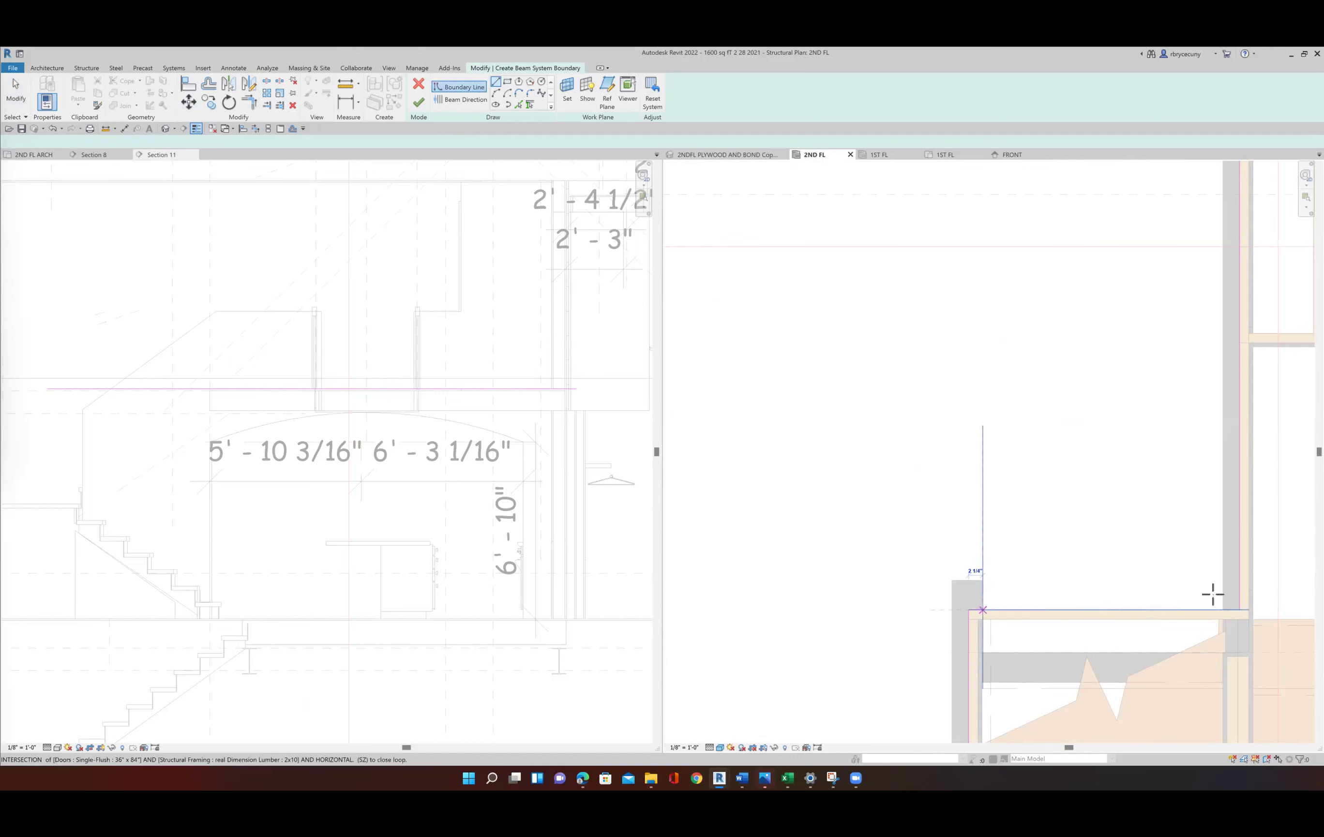
{"action": "left_click", "coordinate": [1234, 609]}
{"action": "scroll", "coordinate": [1001, 509], "scroll_direction": "down", "scroll_amount": 6}
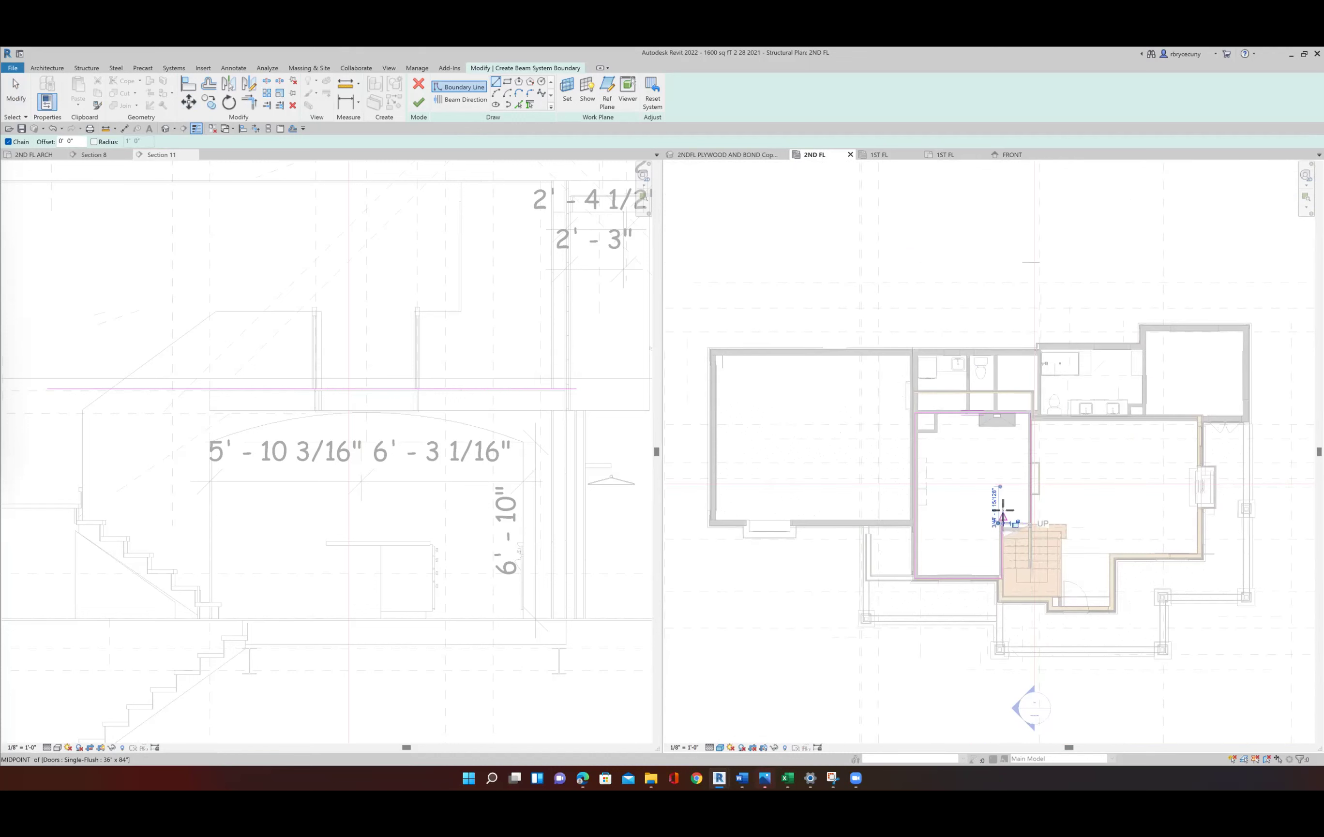
{"action": "key", "text": "Escape"}
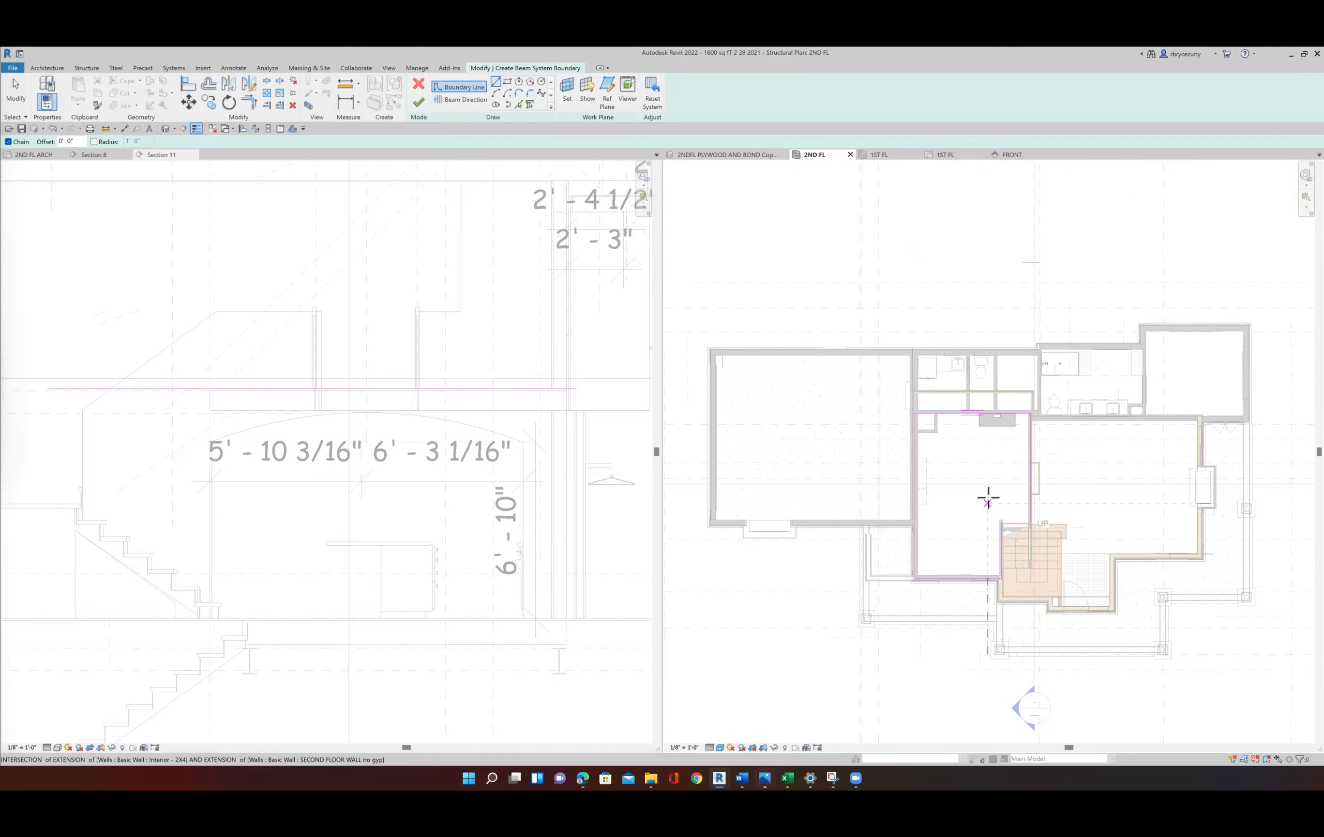
{"action": "scroll", "coordinate": [966, 472], "scroll_direction": "up", "scroll_amount": 3}
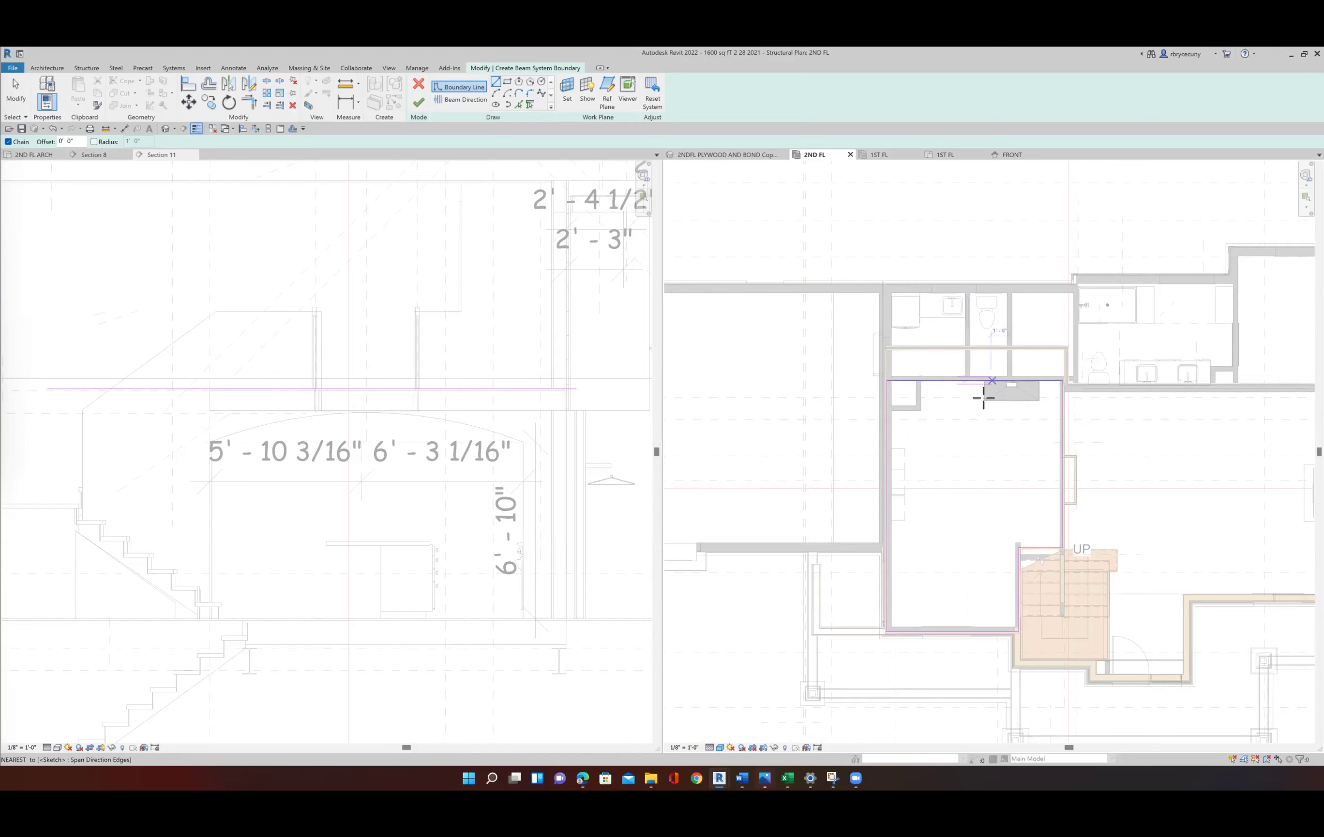
{"action": "scroll", "coordinate": [983, 397], "scroll_direction": "up", "scroll_amount": 2}
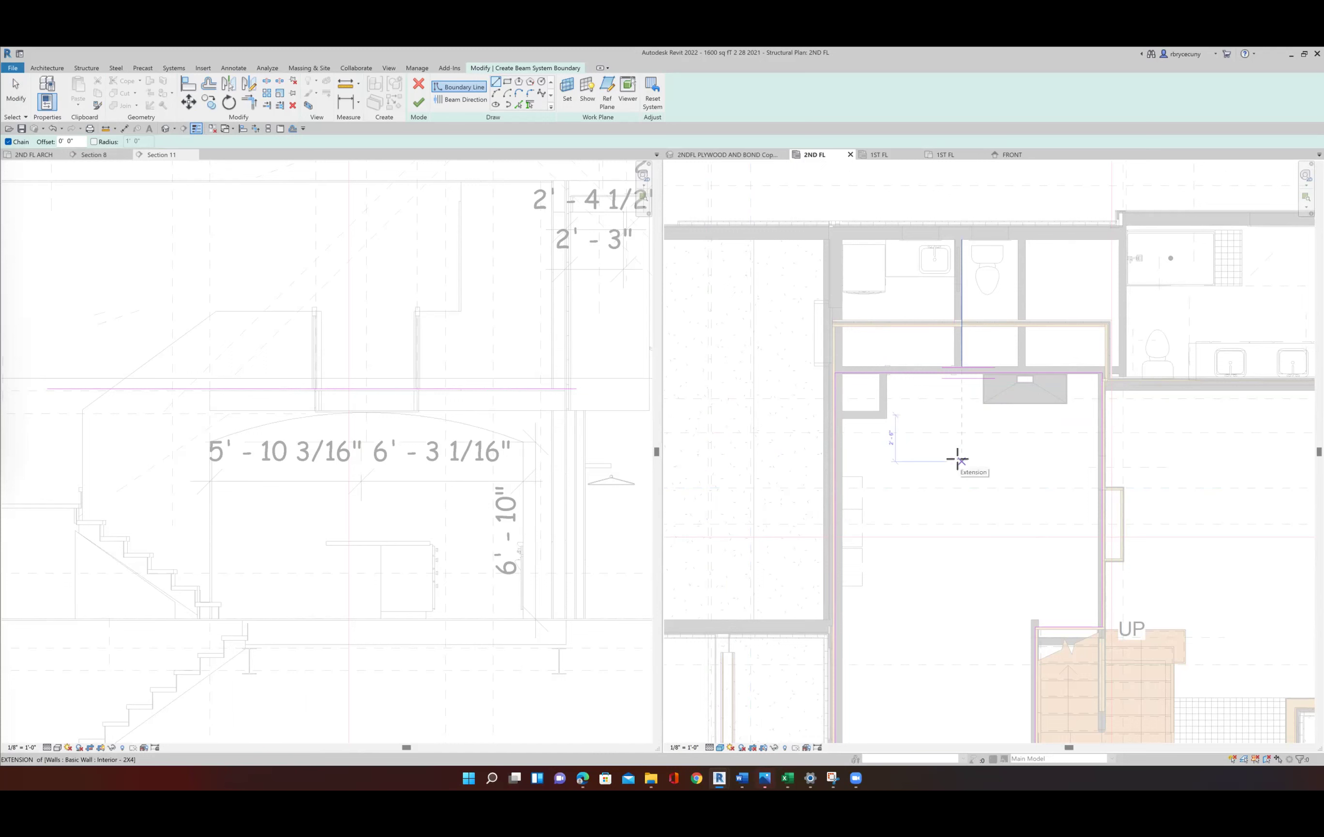
Finish the boundary sketch to create the joists, then switch to the 2NDFL PLYWOOD AND BOND Copy 1 view.
{"action": "left_click", "coordinate": [416, 100]}
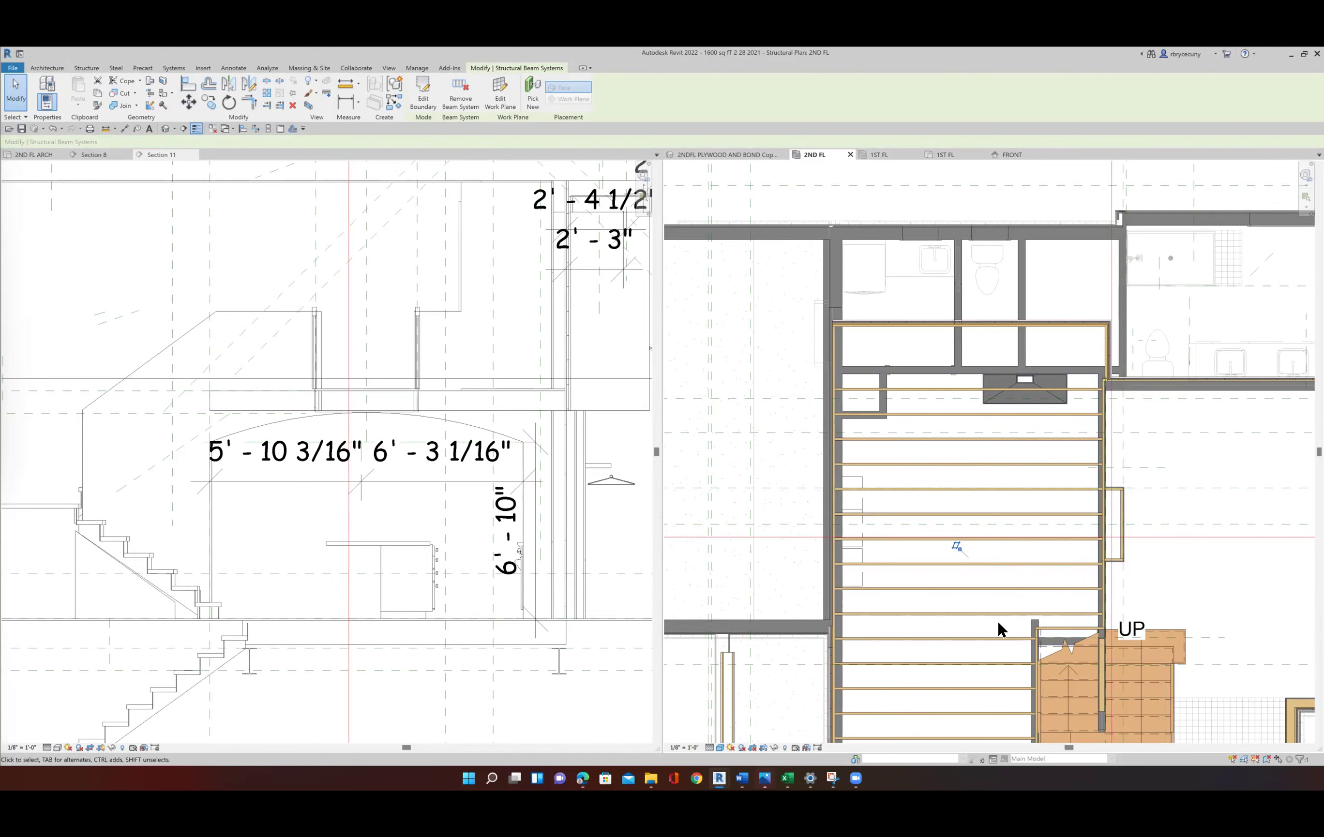
{"action": "scroll", "coordinate": [994, 625], "scroll_direction": "down", "scroll_amount": 2}
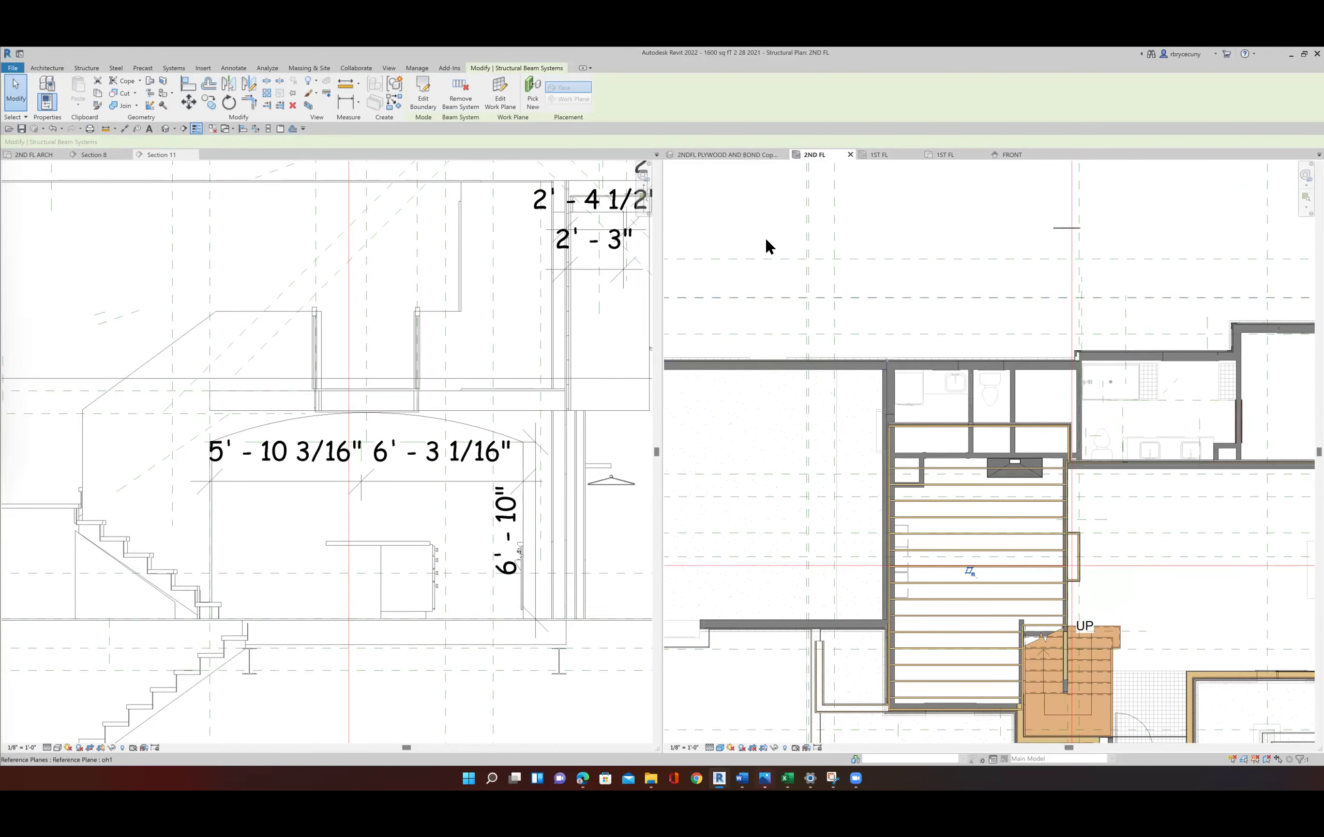
{"action": "left_click", "coordinate": [706, 154]}
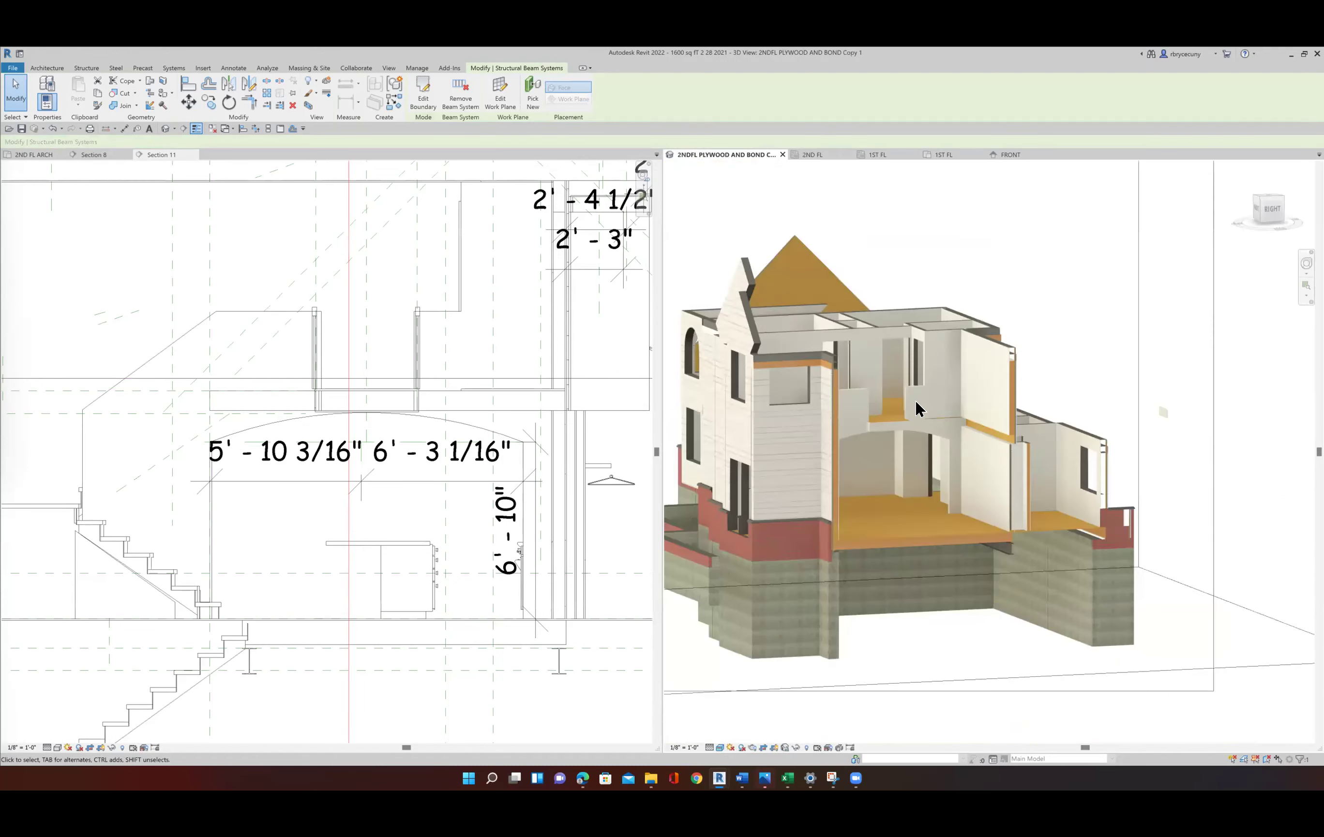
Turn off the Walls category in the 3D view's Visibility/Graphic Overrides (VG).
{"action": "left_click", "coordinate": [1030, 299]}
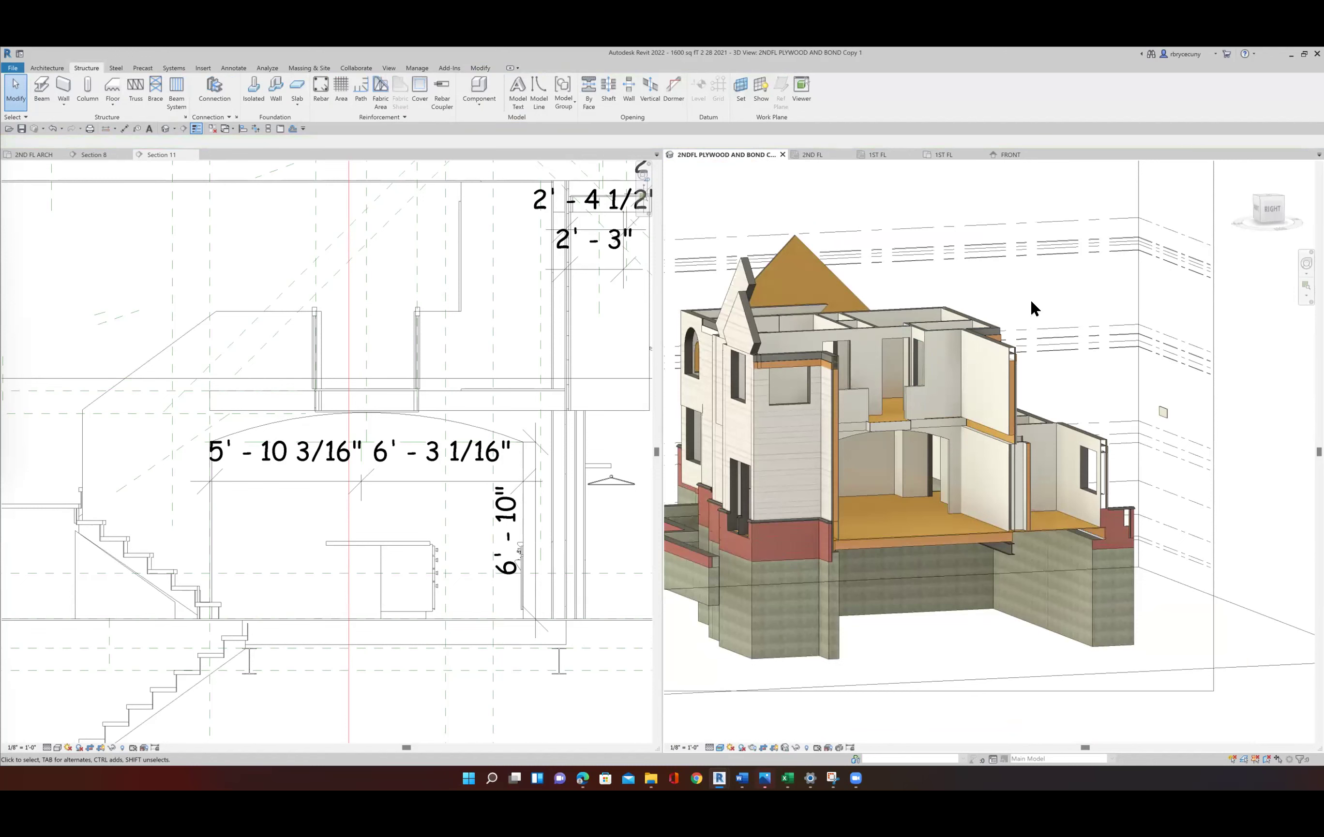
{"action": "key", "text": "v"}
{"action": "key", "text": "g"}
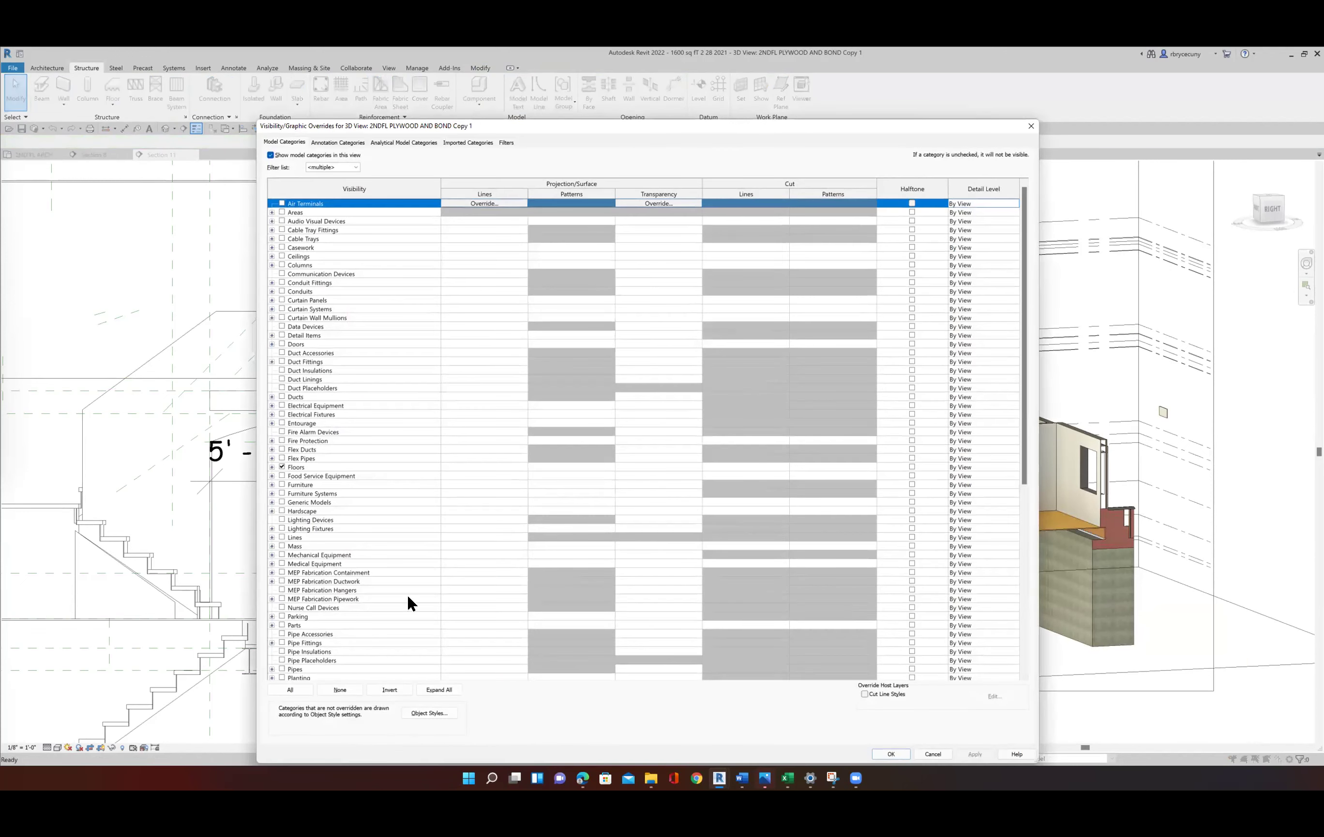
{"action": "scroll", "coordinate": [408, 601], "scroll_direction": "down", "scroll_amount": 13}
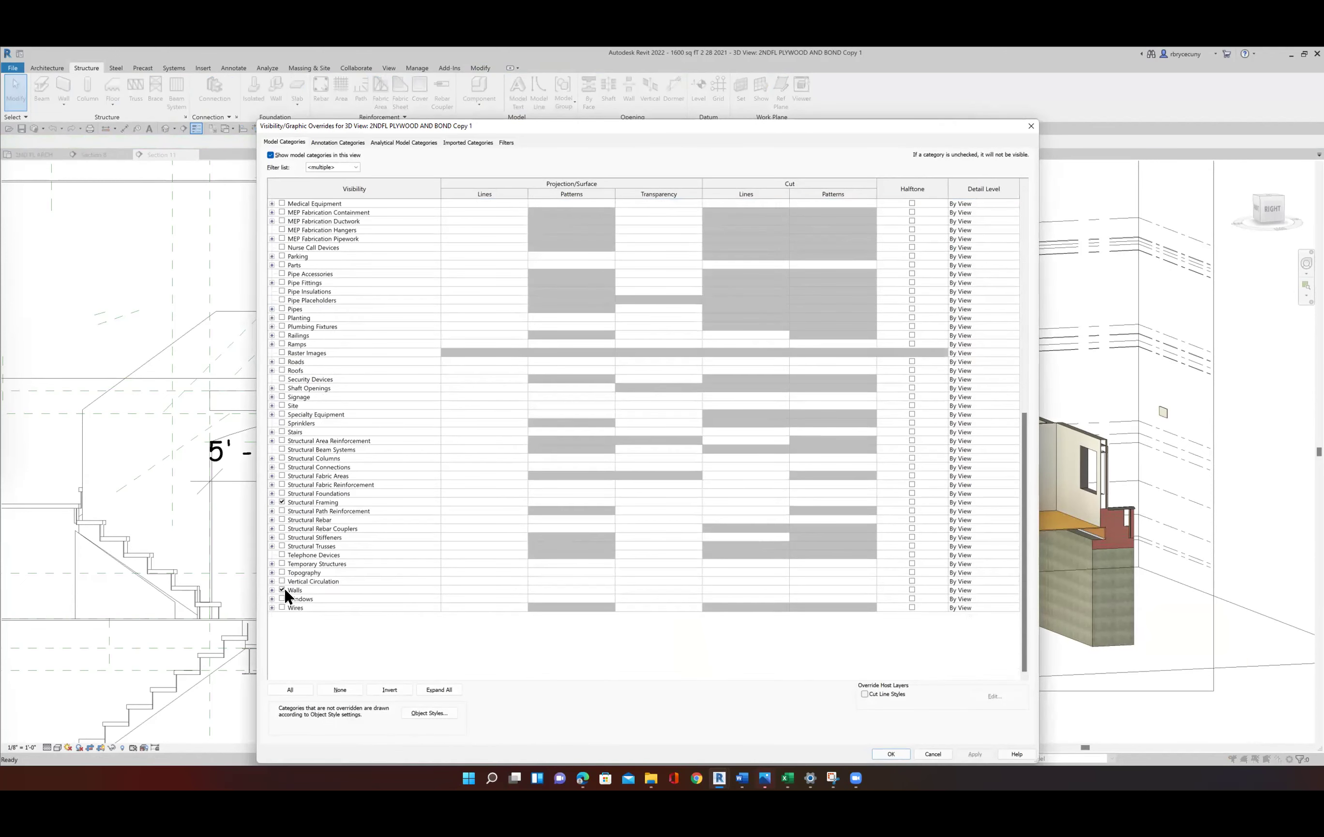
{"action": "left_click", "coordinate": [282, 589]}
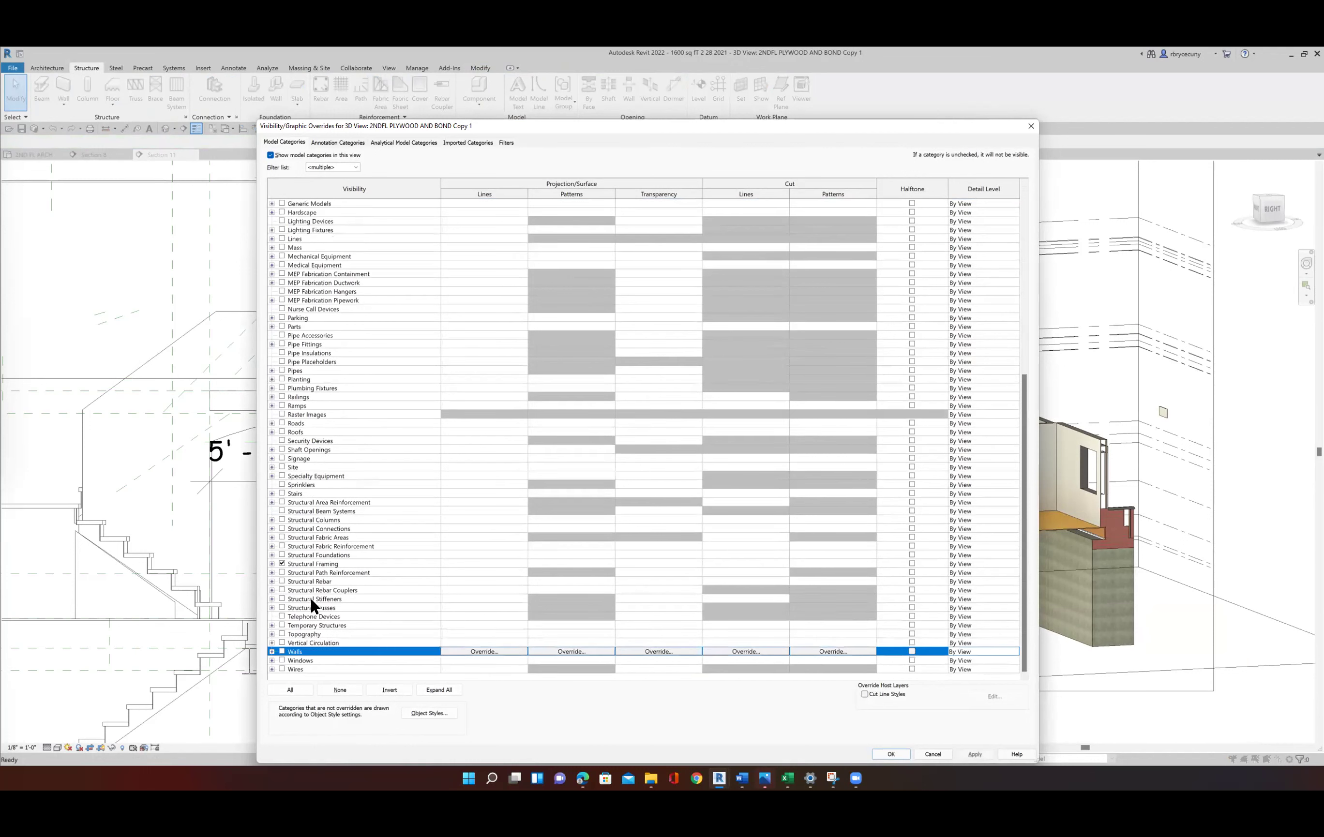
{"action": "left_click", "coordinate": [886, 748]}
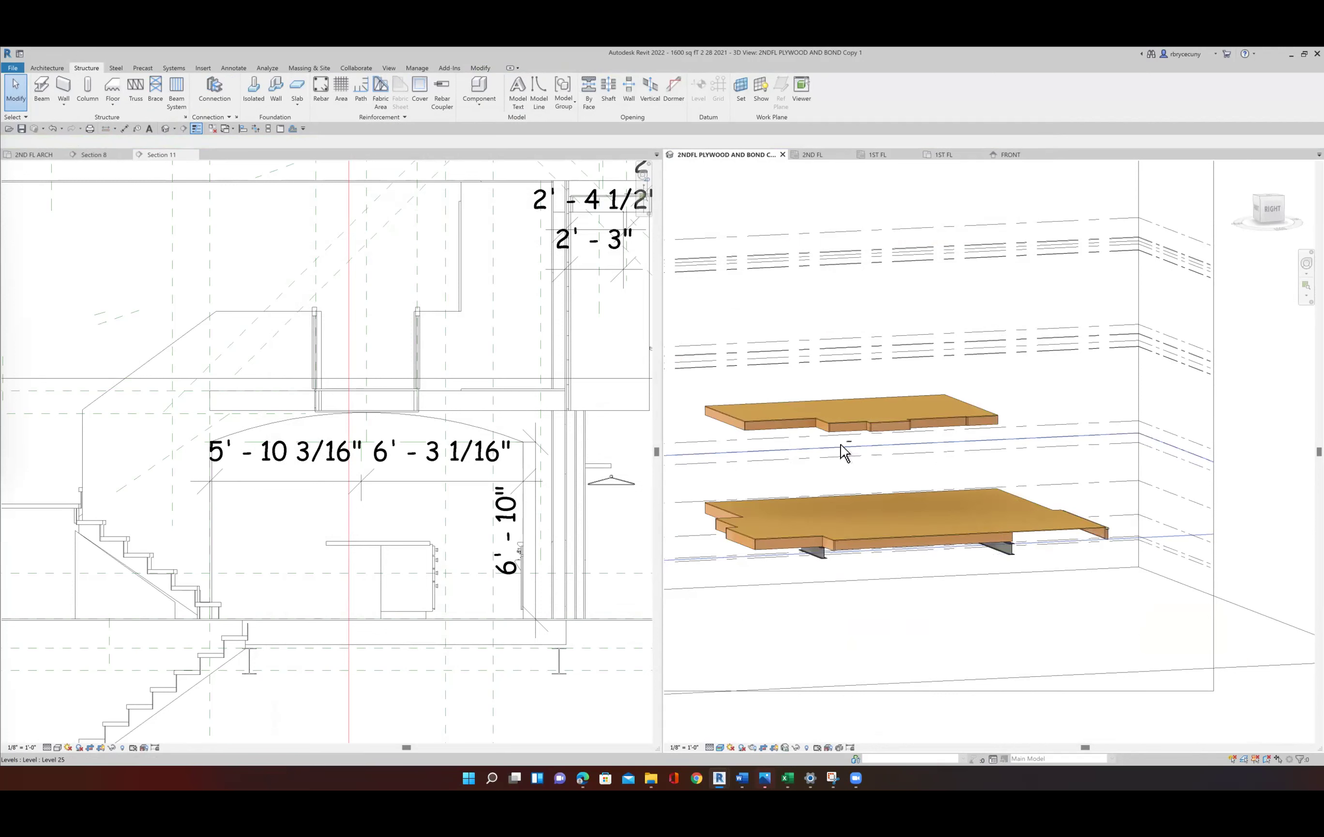
Select the chain of rim joists with Tab and delete them from the 3D view.
{"action": "middle_click_drag", "start_coordinate": [842, 449], "coordinate": [888, 492], "text": "shift"}
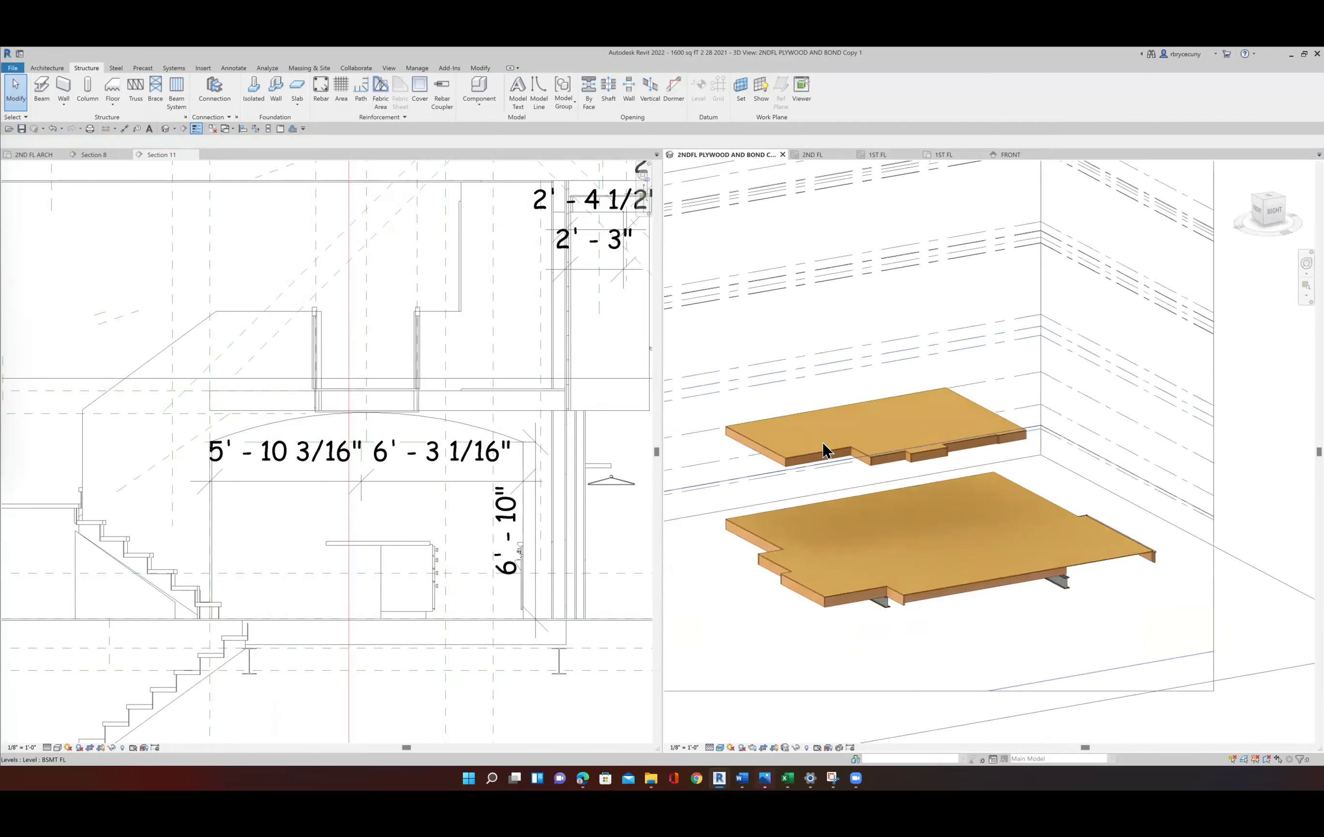
{"action": "scroll", "coordinate": [798, 440], "scroll_direction": "up", "scroll_amount": 5}
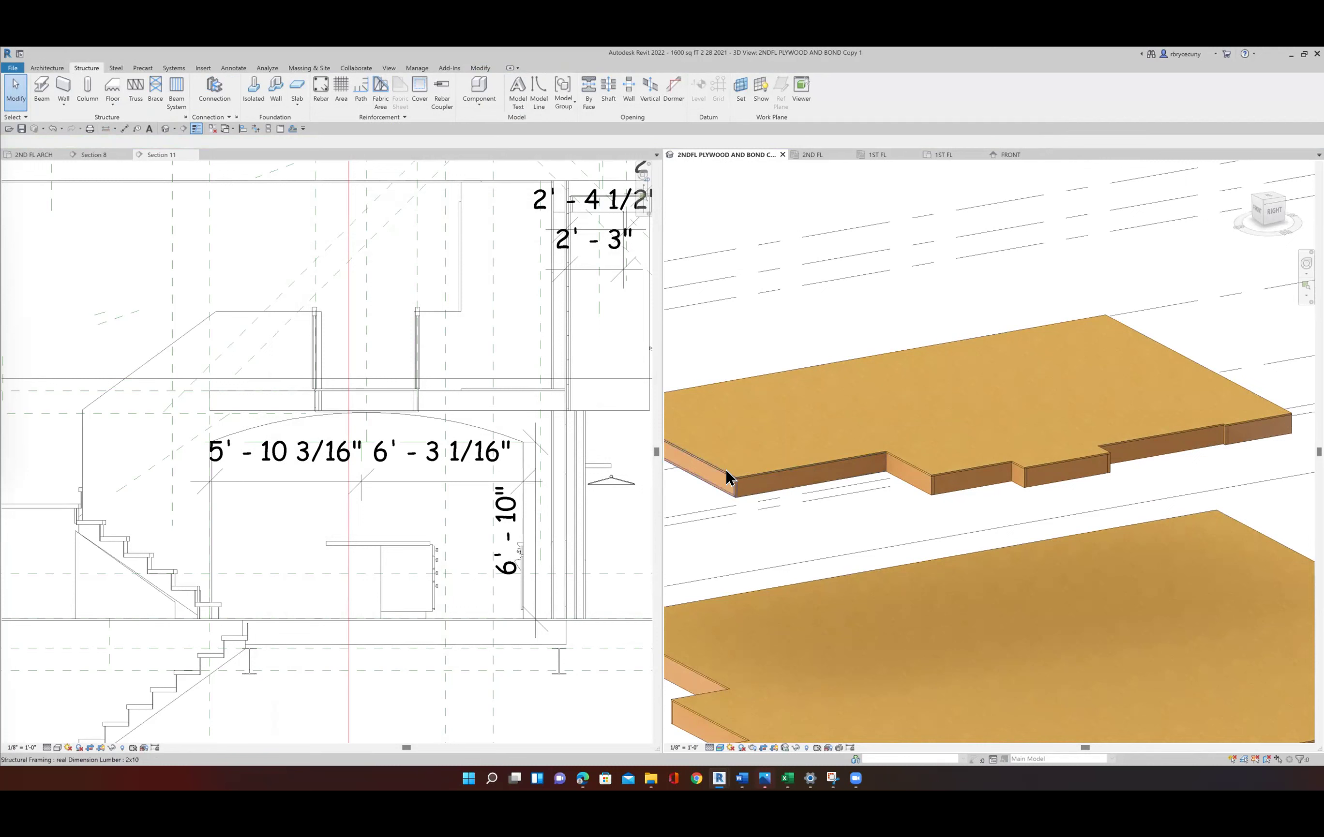
{"action": "key", "text": "Tab"}
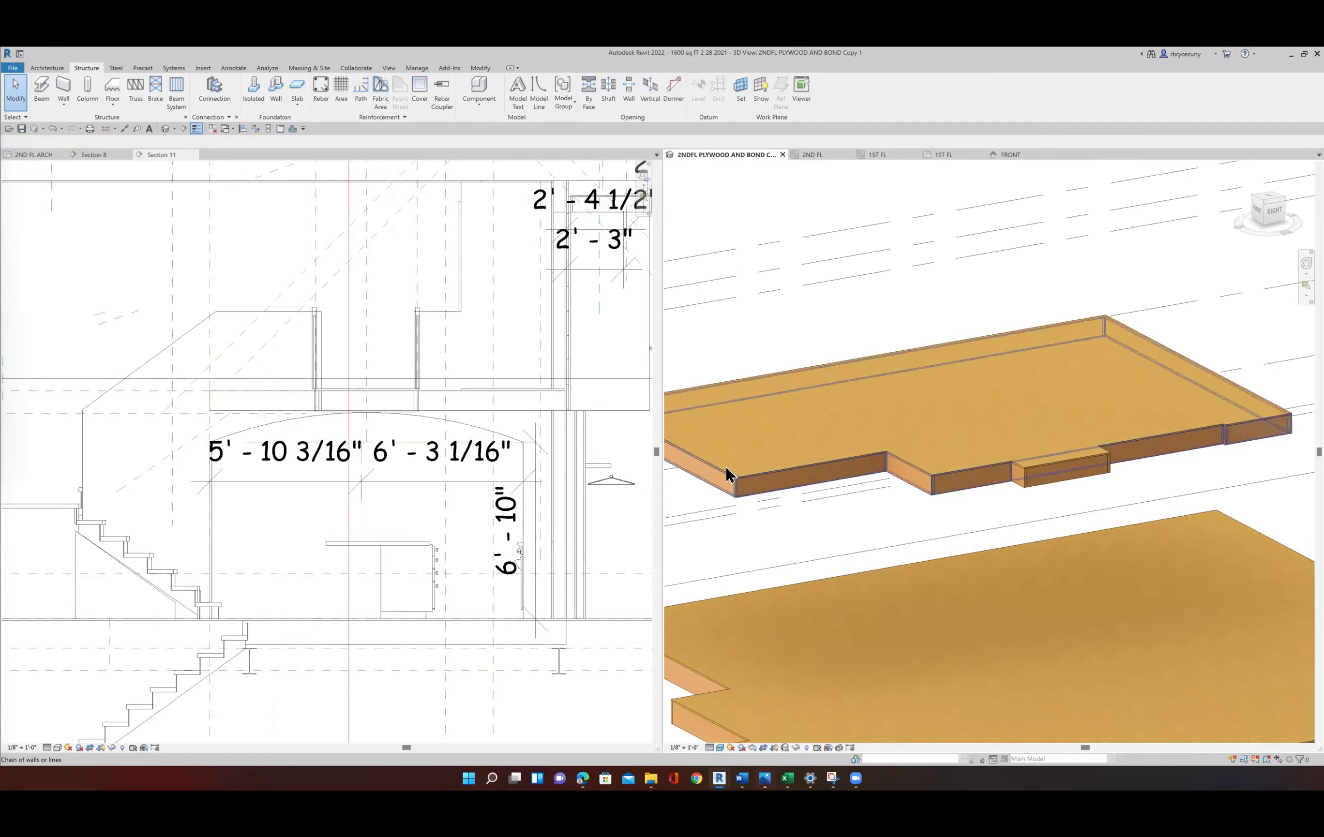
{"action": "left_click", "coordinate": [726, 468]}
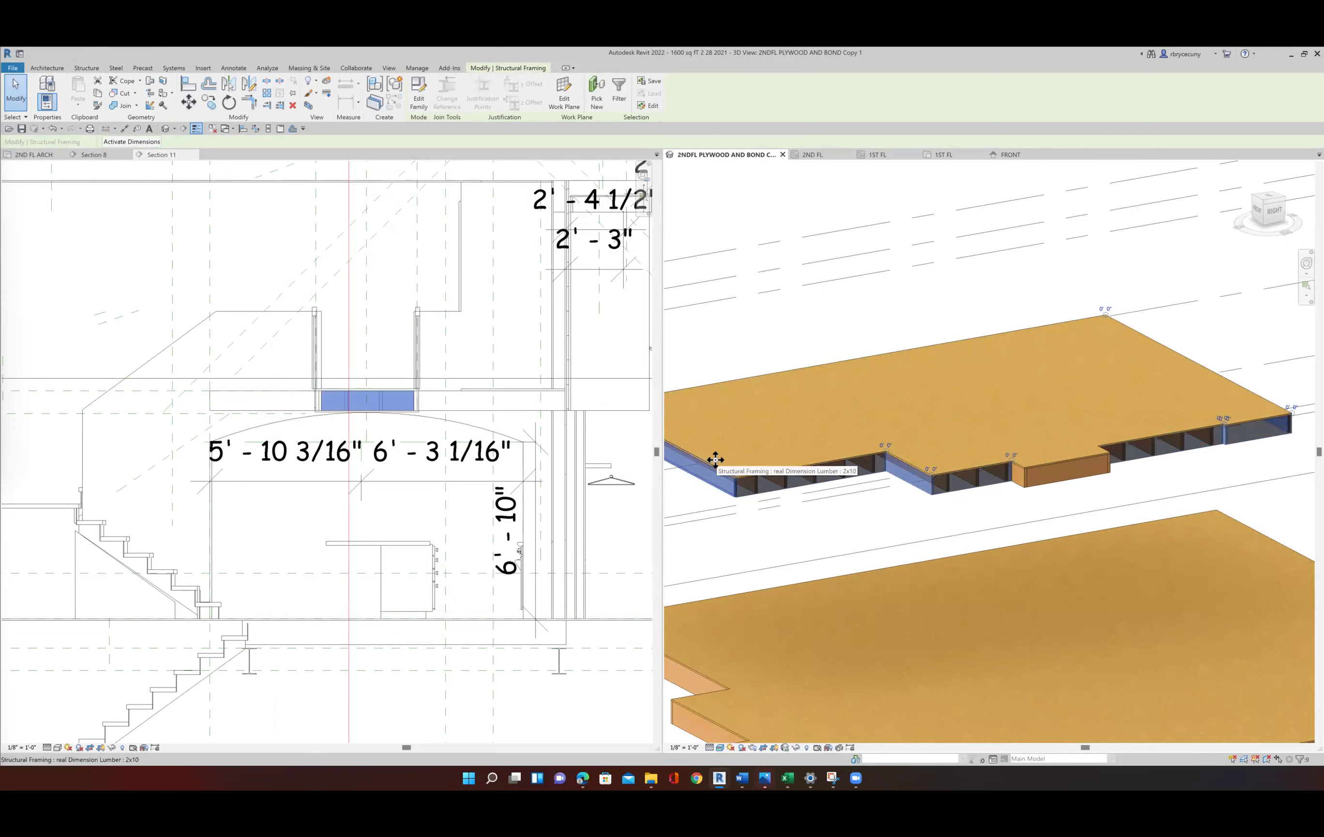
{"action": "key", "text": "Delete"}
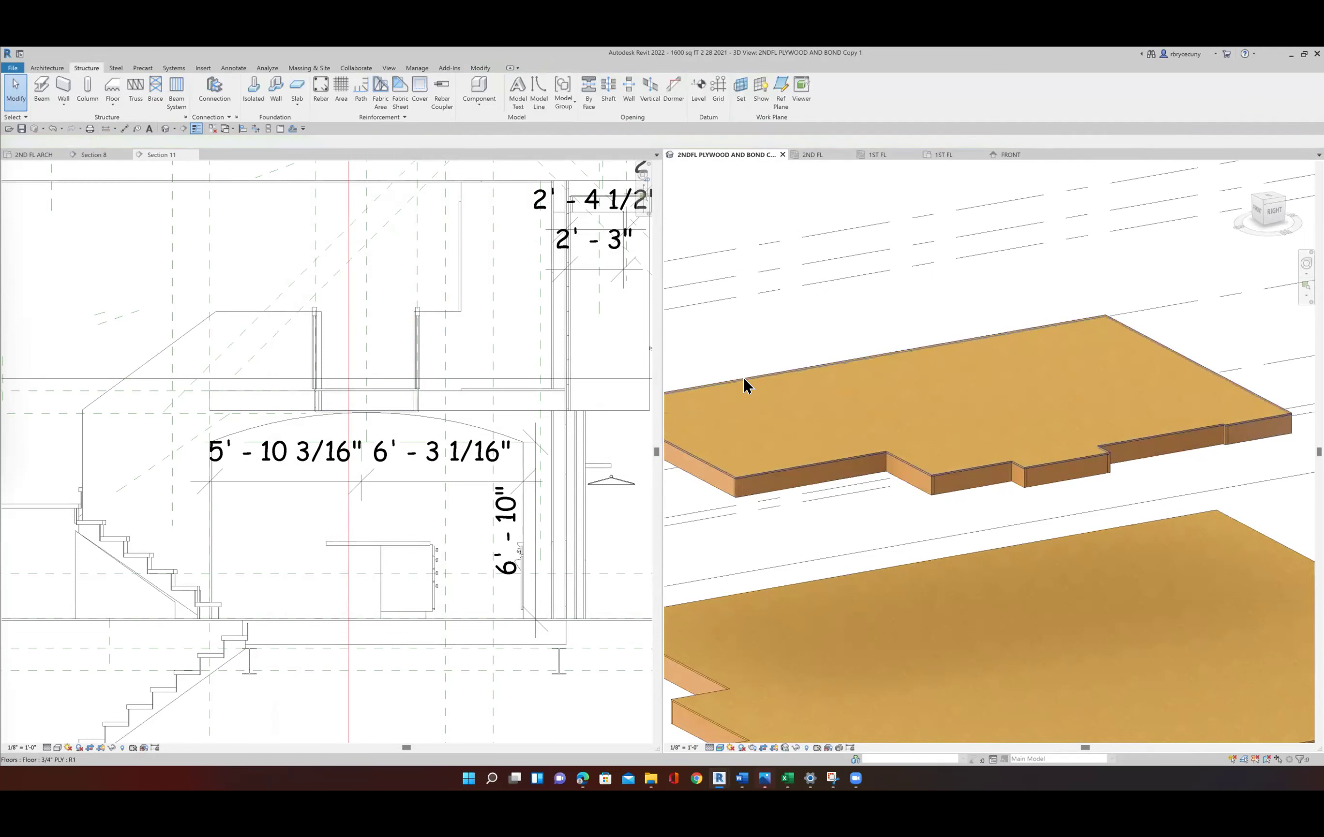
Temporarily hide the upper plywood floor with Hide Element.
{"action": "left_click", "coordinate": [743, 379]}
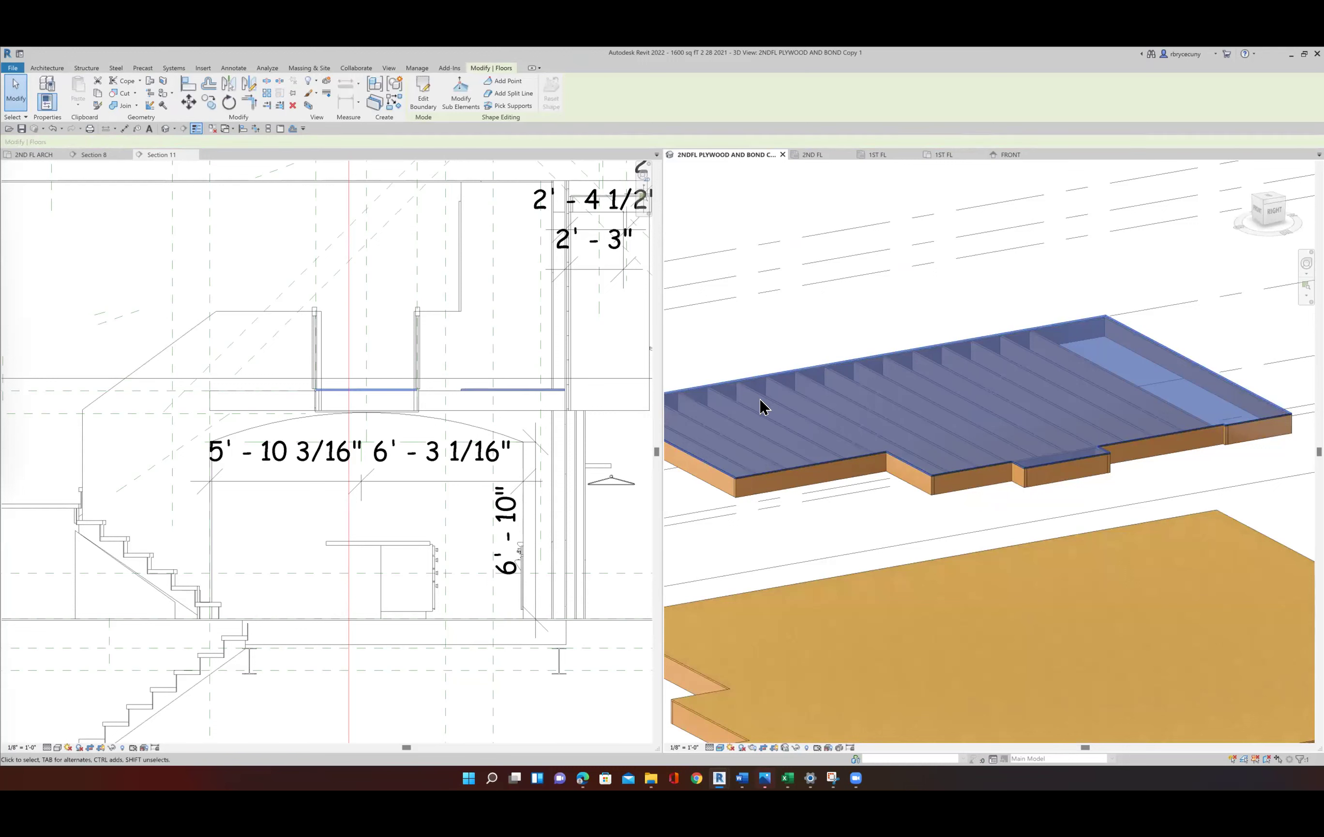
{"action": "right_click", "coordinate": [762, 409]}
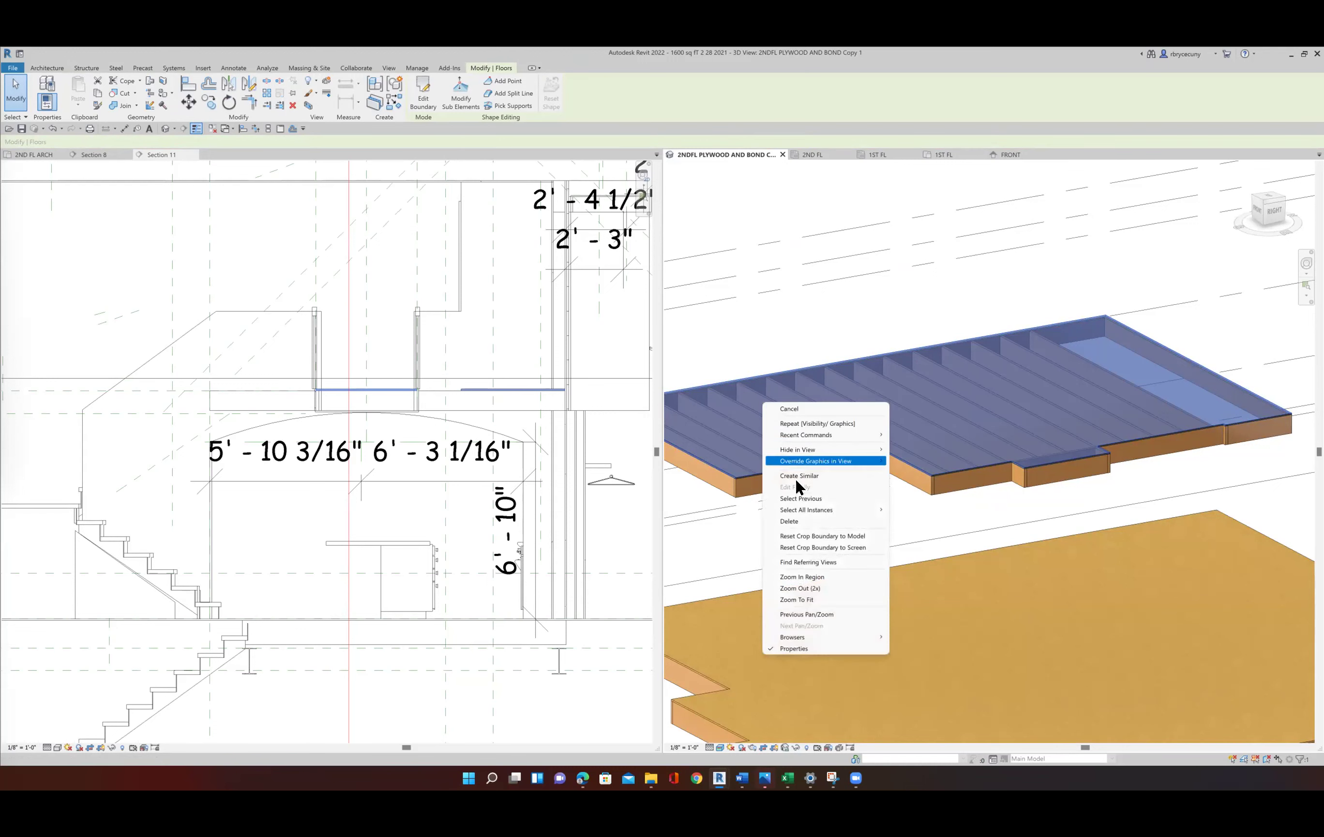
{"action": "mouse_move", "coordinate": [798, 450]}
{"action": "left_click", "coordinate": [908, 441]}
{"action": "right_click", "coordinate": [839, 452]}
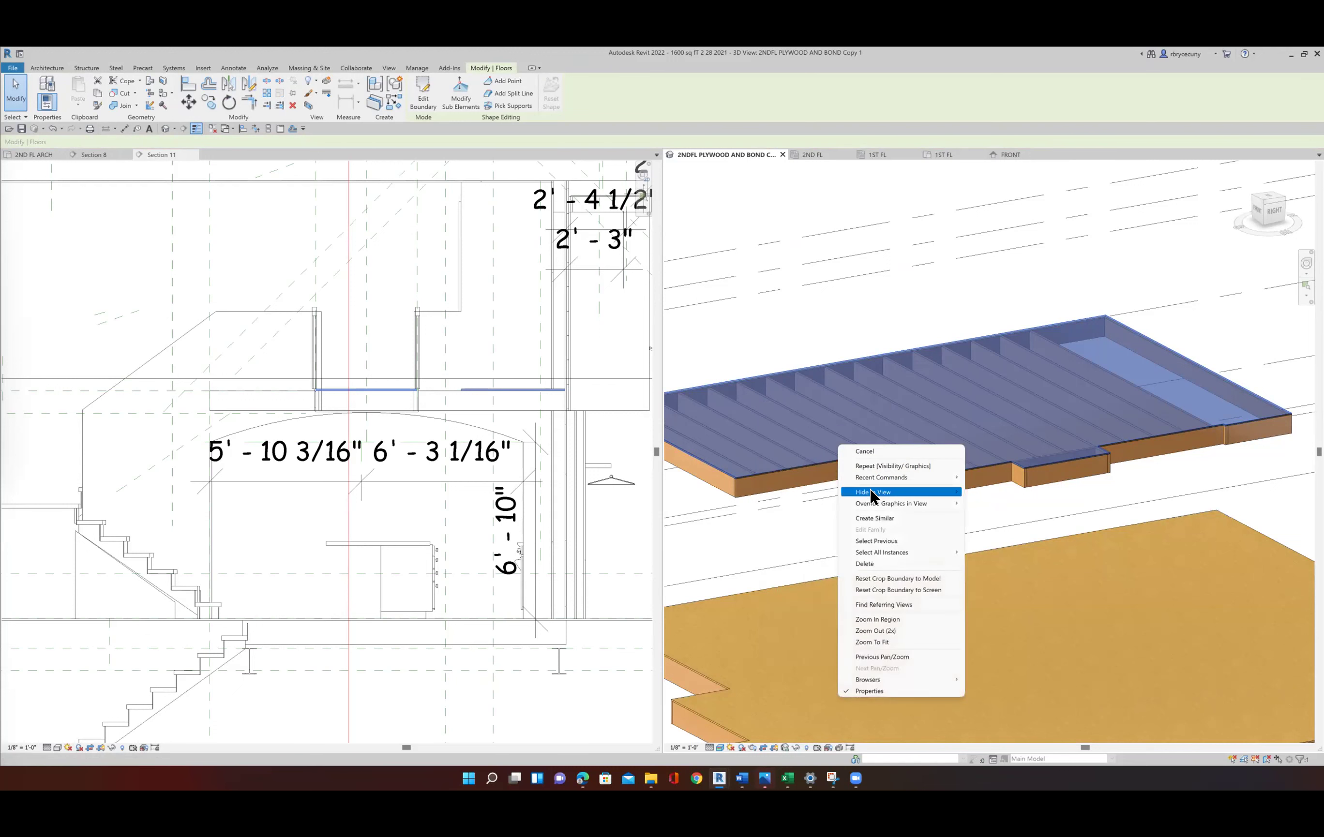
{"action": "mouse_move", "coordinate": [870, 488]}
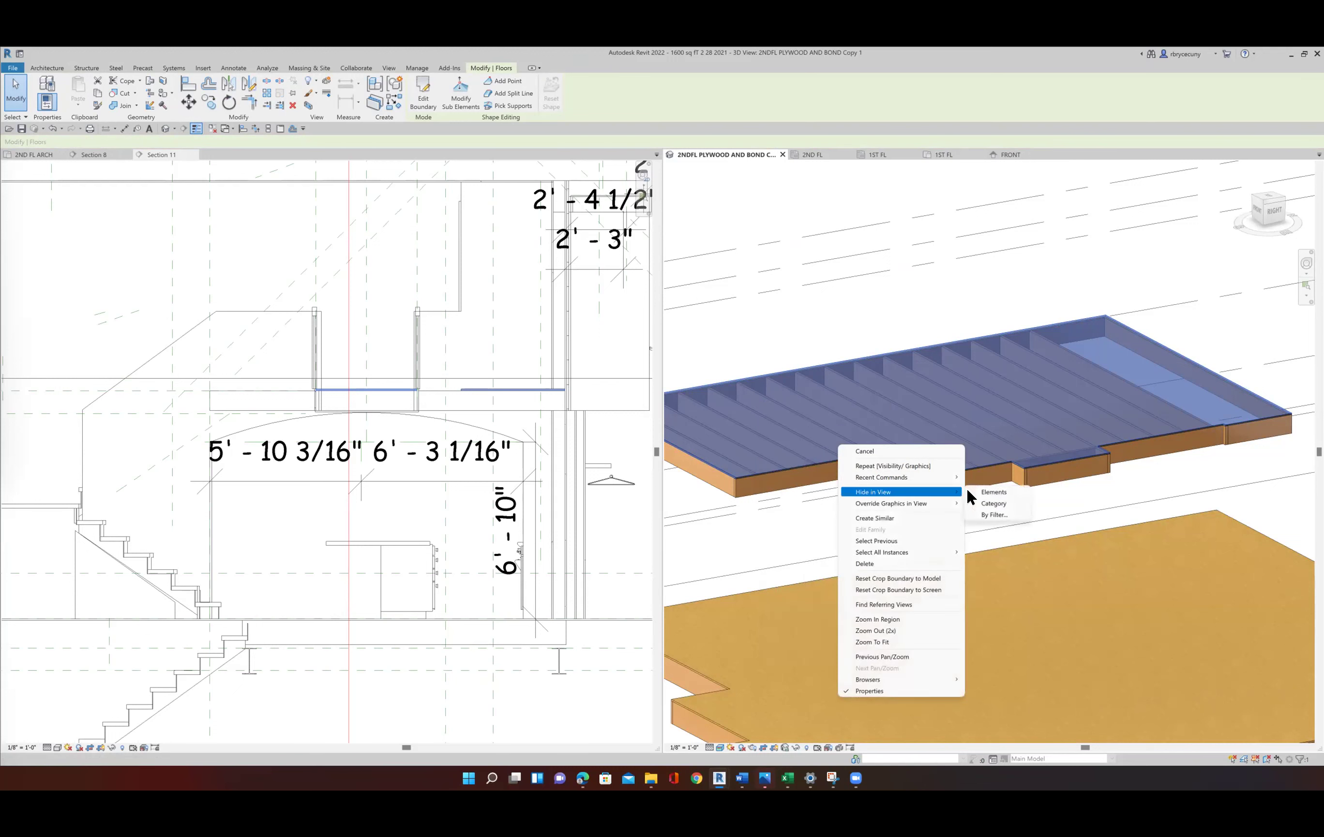
{"action": "left_click", "coordinate": [795, 745]}
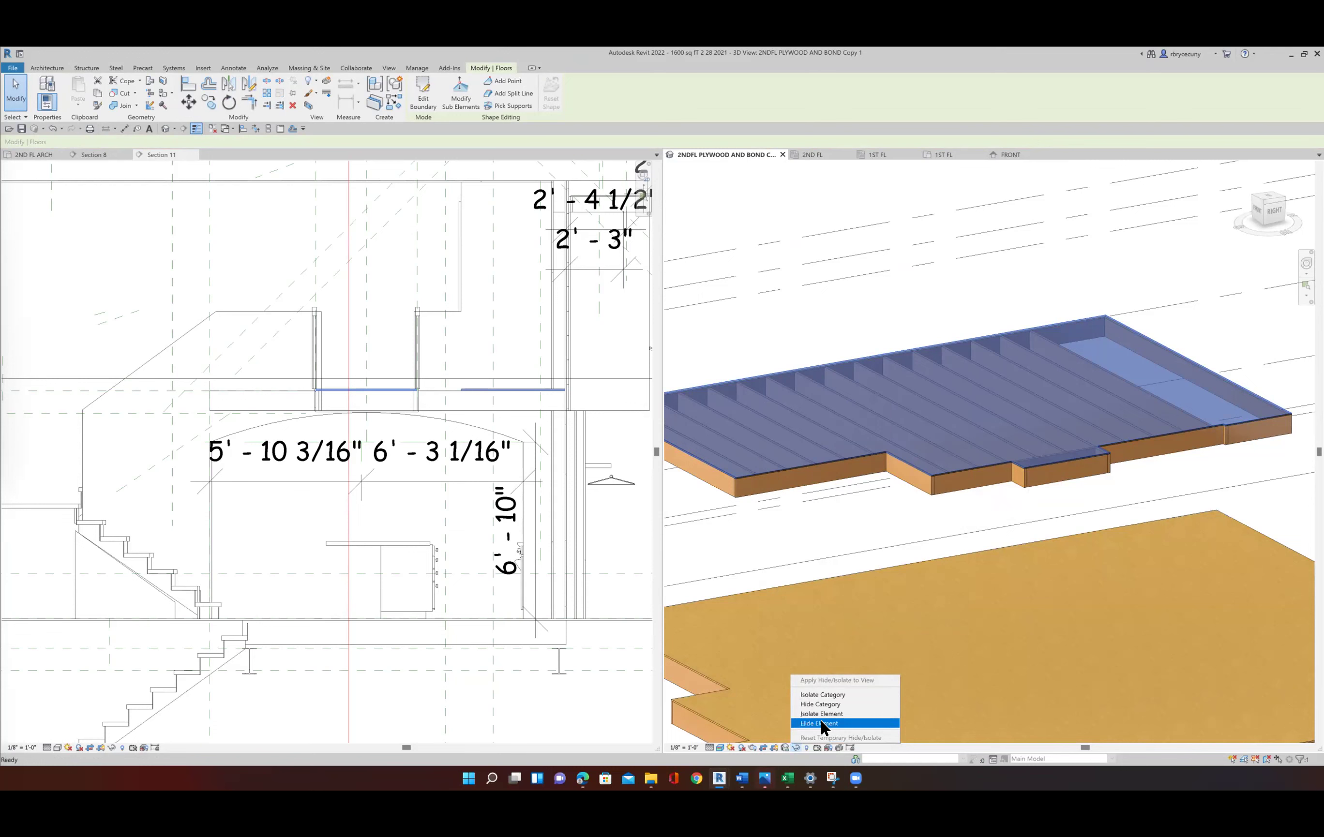
{"action": "left_click", "coordinate": [821, 722]}
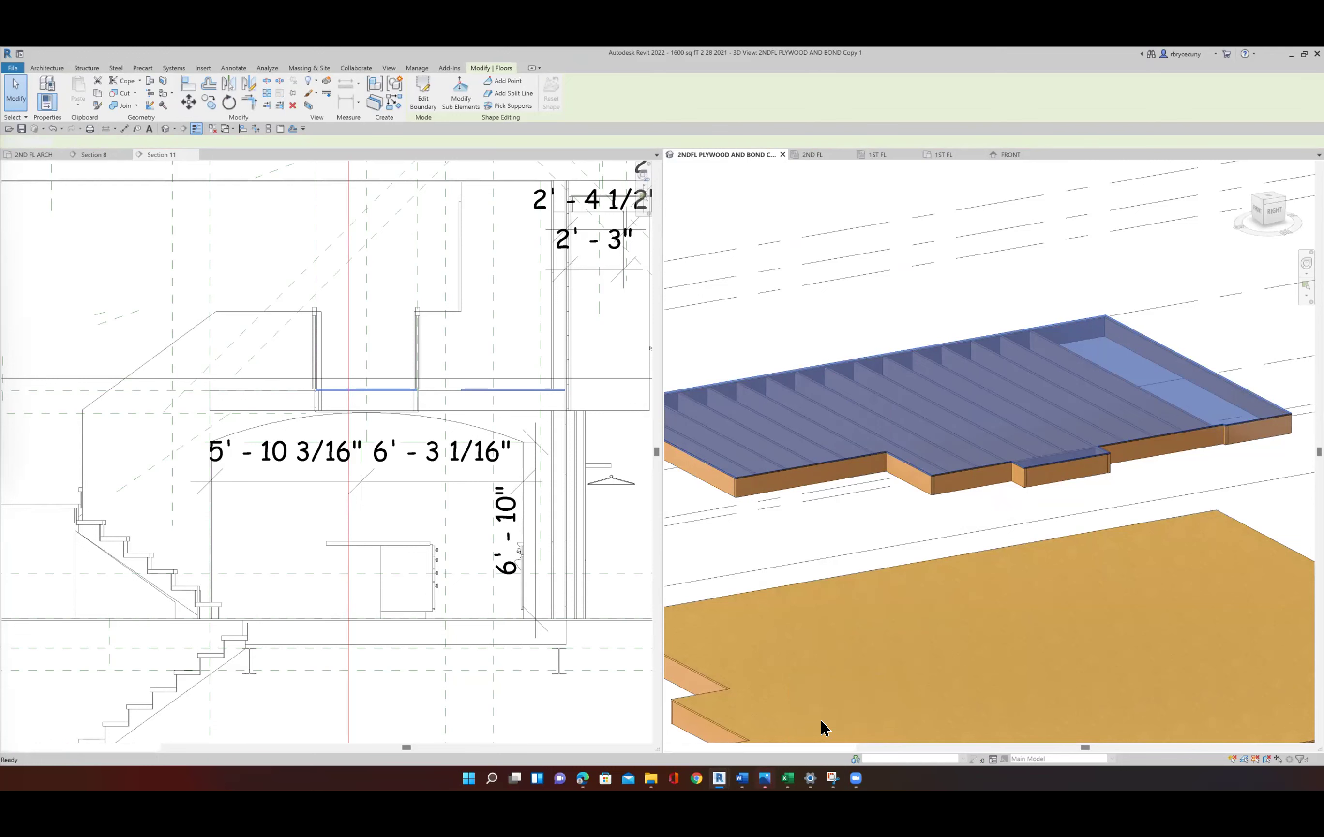
Orbit and zoom around the bare second-floor joists, rim boards and 2x10 header framing.
{"action": "scroll", "coordinate": [828, 549], "scroll_direction": "down", "scroll_amount": 3}
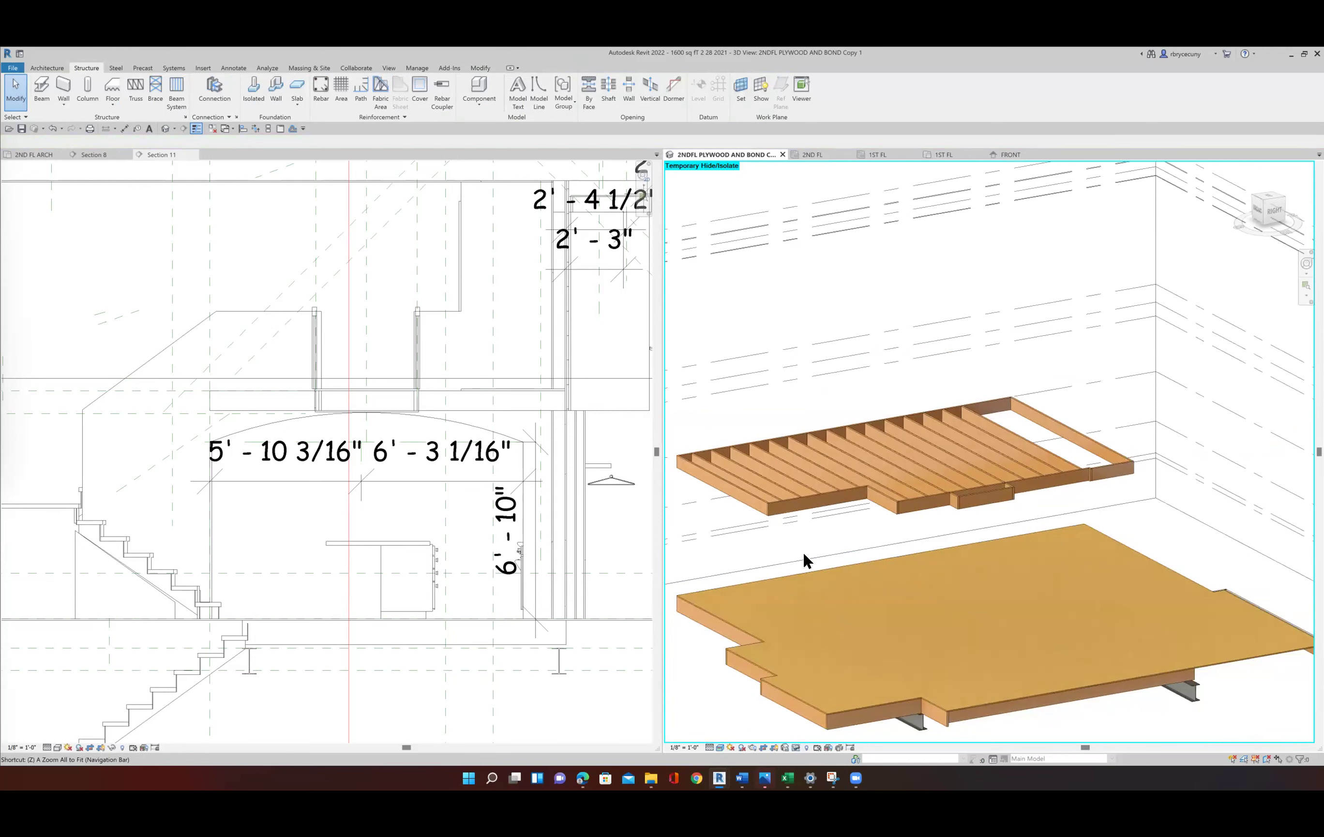
{"action": "middle_click_drag", "start_coordinate": [797, 548], "coordinate": [857, 545], "text": "shift"}
{"action": "scroll", "coordinate": [1047, 506], "scroll_direction": "up", "scroll_amount": 5}
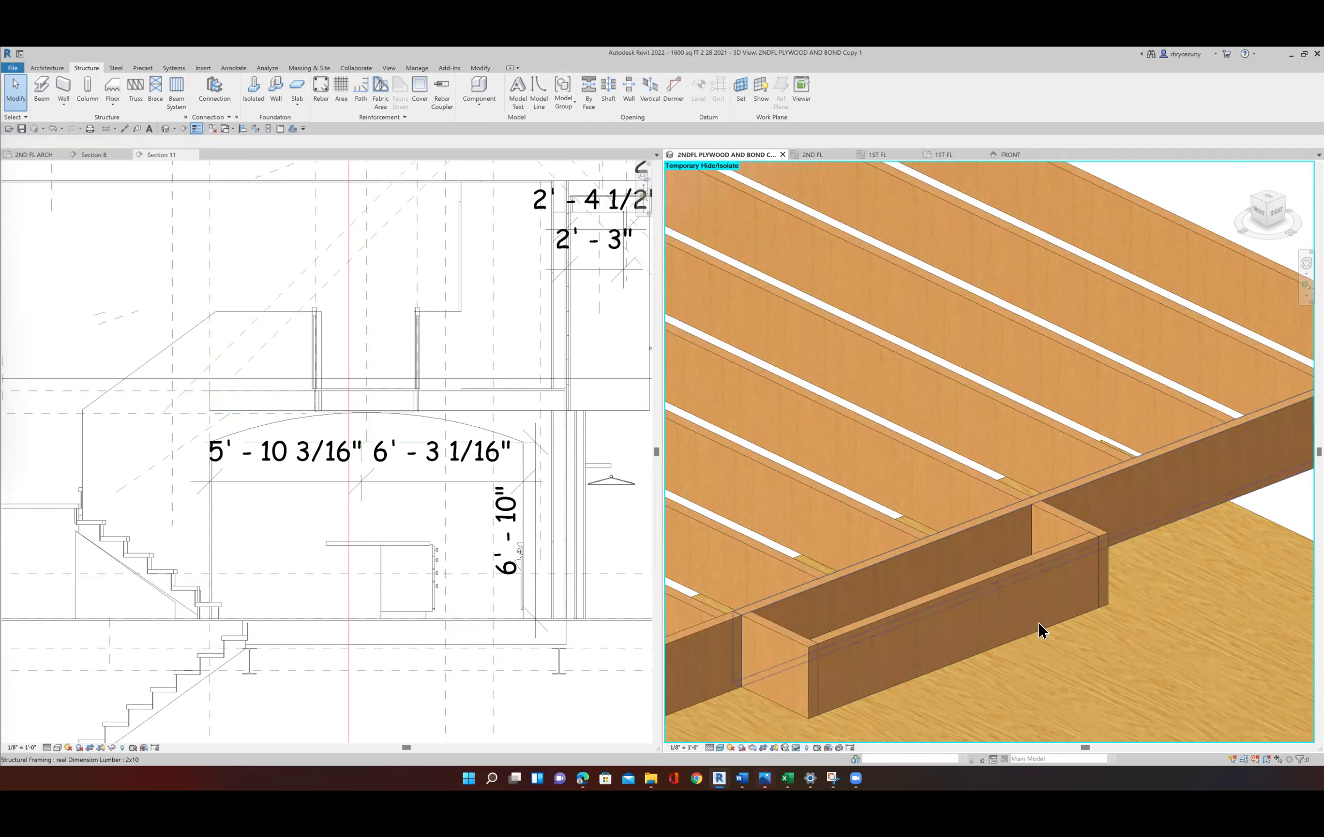
{"action": "scroll", "coordinate": [1073, 659], "scroll_direction": "down", "scroll_amount": 5}
{"action": "scroll", "coordinate": [977, 610], "scroll_direction": "down", "scroll_amount": 4}
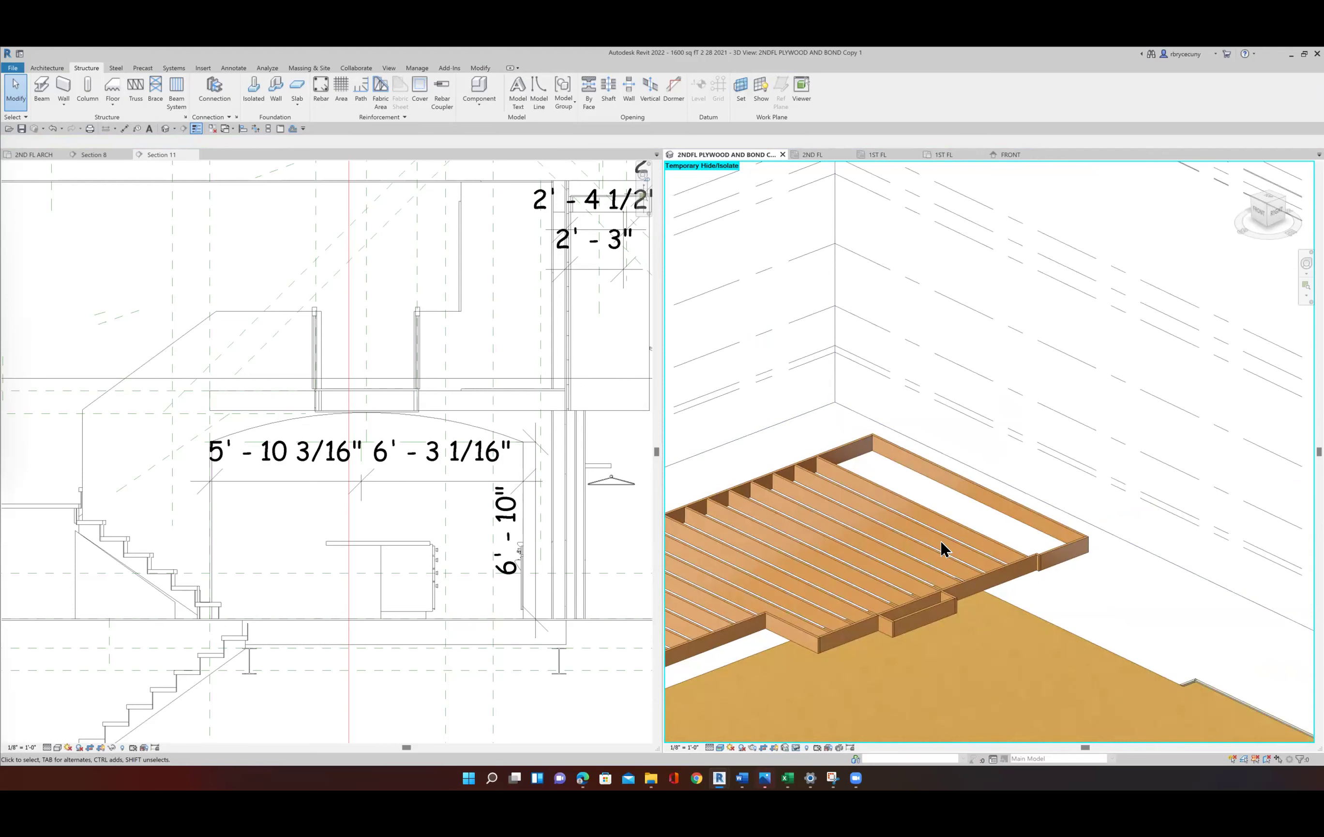
{"action": "scroll", "coordinate": [938, 540], "scroll_direction": "up", "scroll_amount": 3}
{"action": "scroll", "coordinate": [957, 534], "scroll_direction": "down", "scroll_amount": 3}
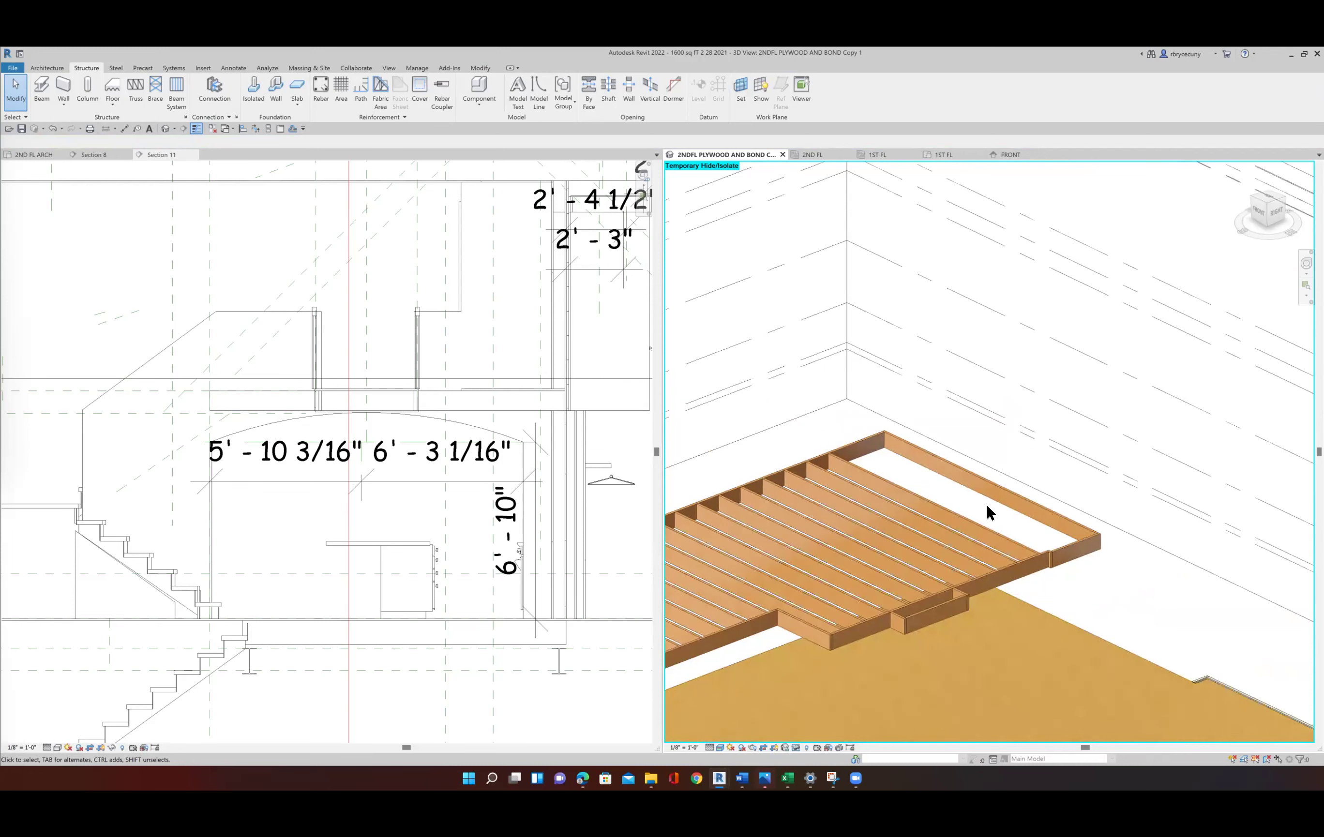
In the 2ND FL plan, stretch the top 2x10 member's end to the wall's outer face.
{"action": "left_click", "coordinate": [810, 154]}
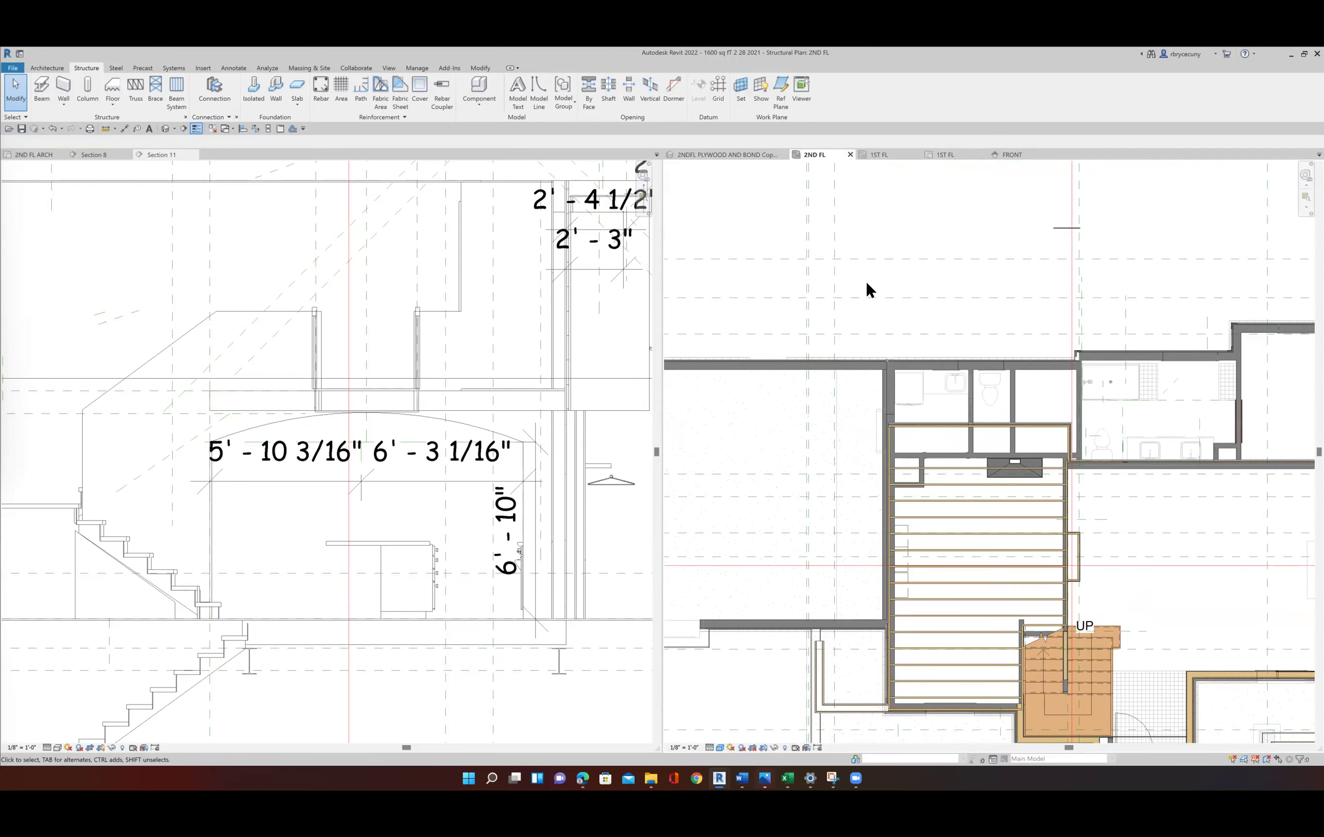
{"action": "middle_click_drag", "start_coordinate": [1039, 435], "coordinate": [866, 387]}
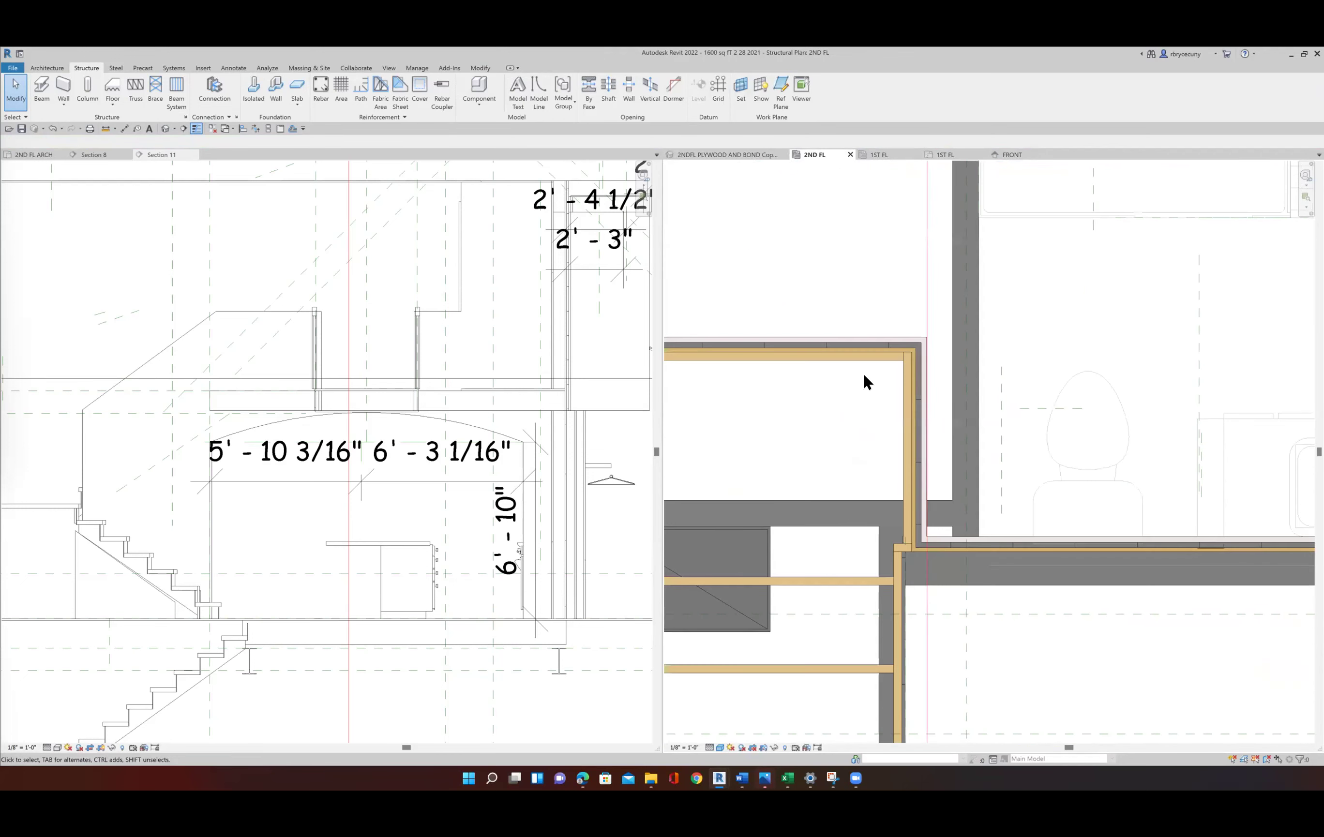
{"action": "left_click", "coordinate": [963, 354]}
{"action": "left_click_drag", "start_coordinate": [909, 353], "coordinate": [961, 357]}
{"action": "left_click", "coordinate": [977, 353]}
{"action": "scroll", "coordinate": [977, 345], "scroll_direction": "up", "scroll_amount": 6}
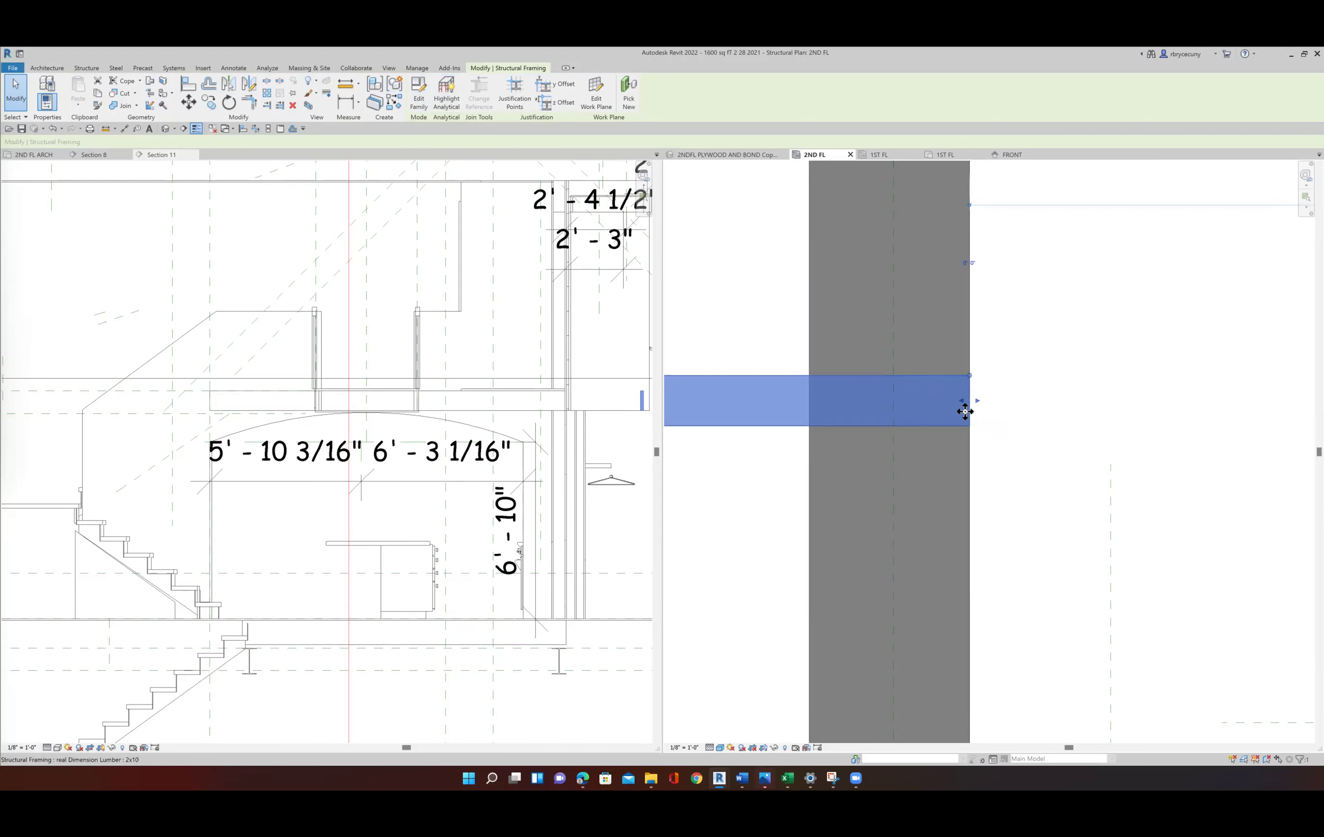
Place a reference plane along the wall face with a 5/8" offset.
{"action": "left_click", "coordinate": [56, 68]}
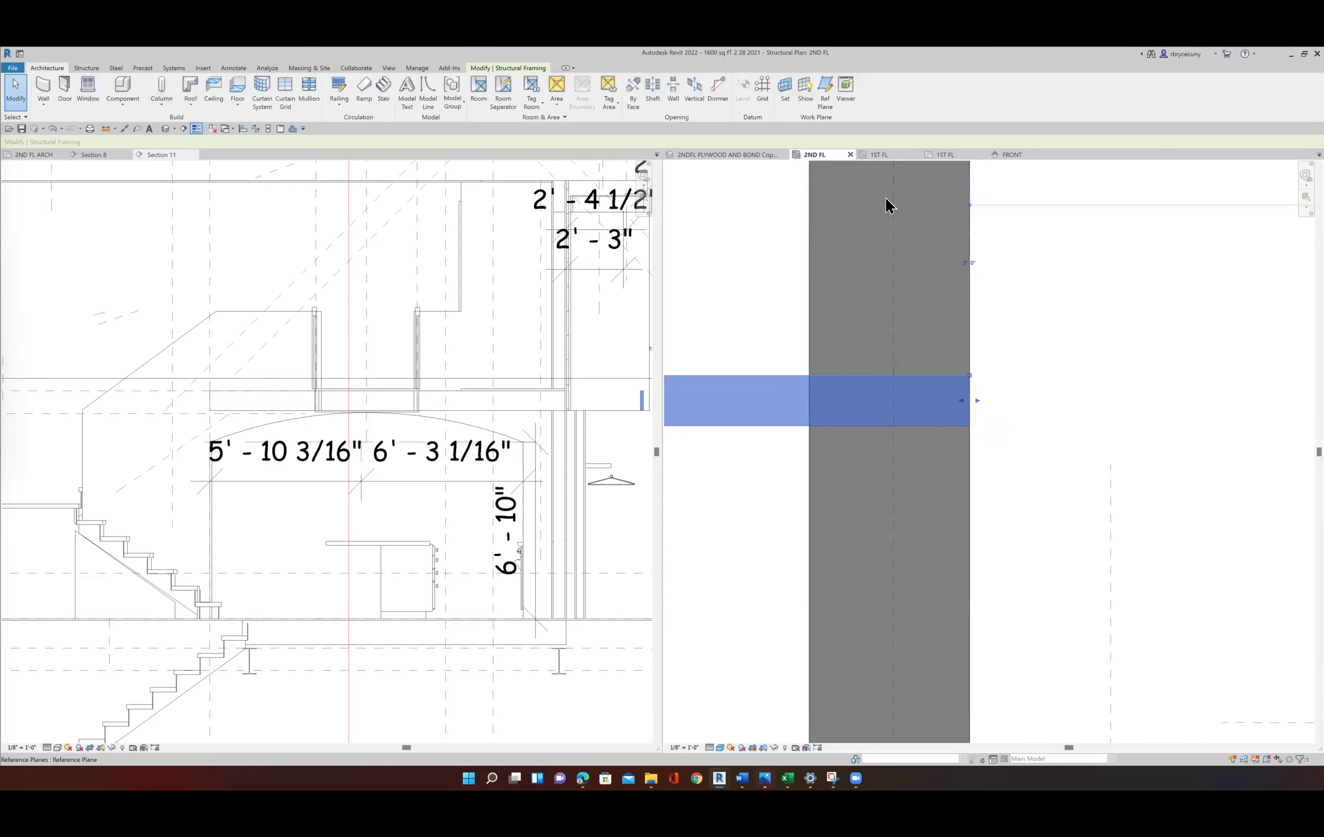
{"action": "left_click", "coordinate": [824, 93]}
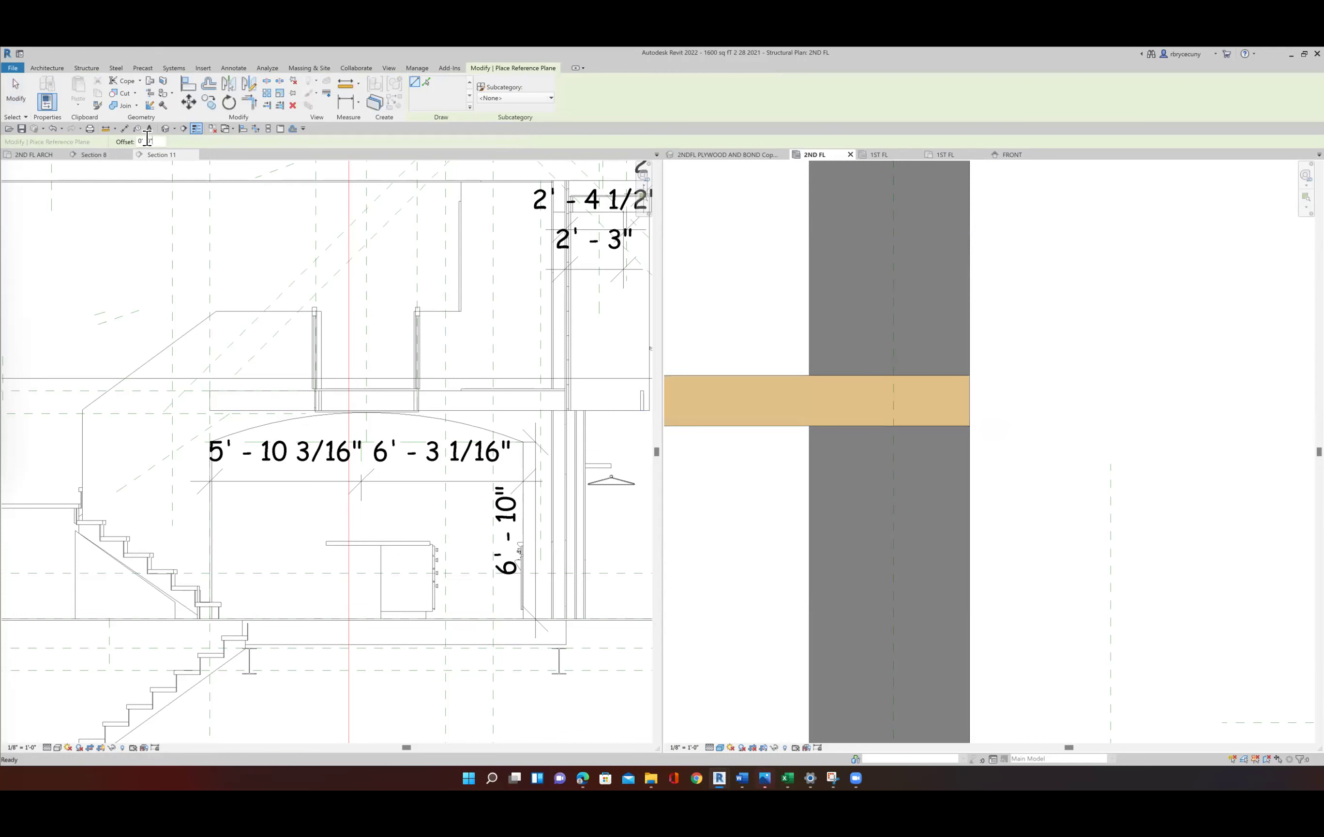
{"action": "type", "text": "5/8"}
{"action": "key", "text": "Return"}
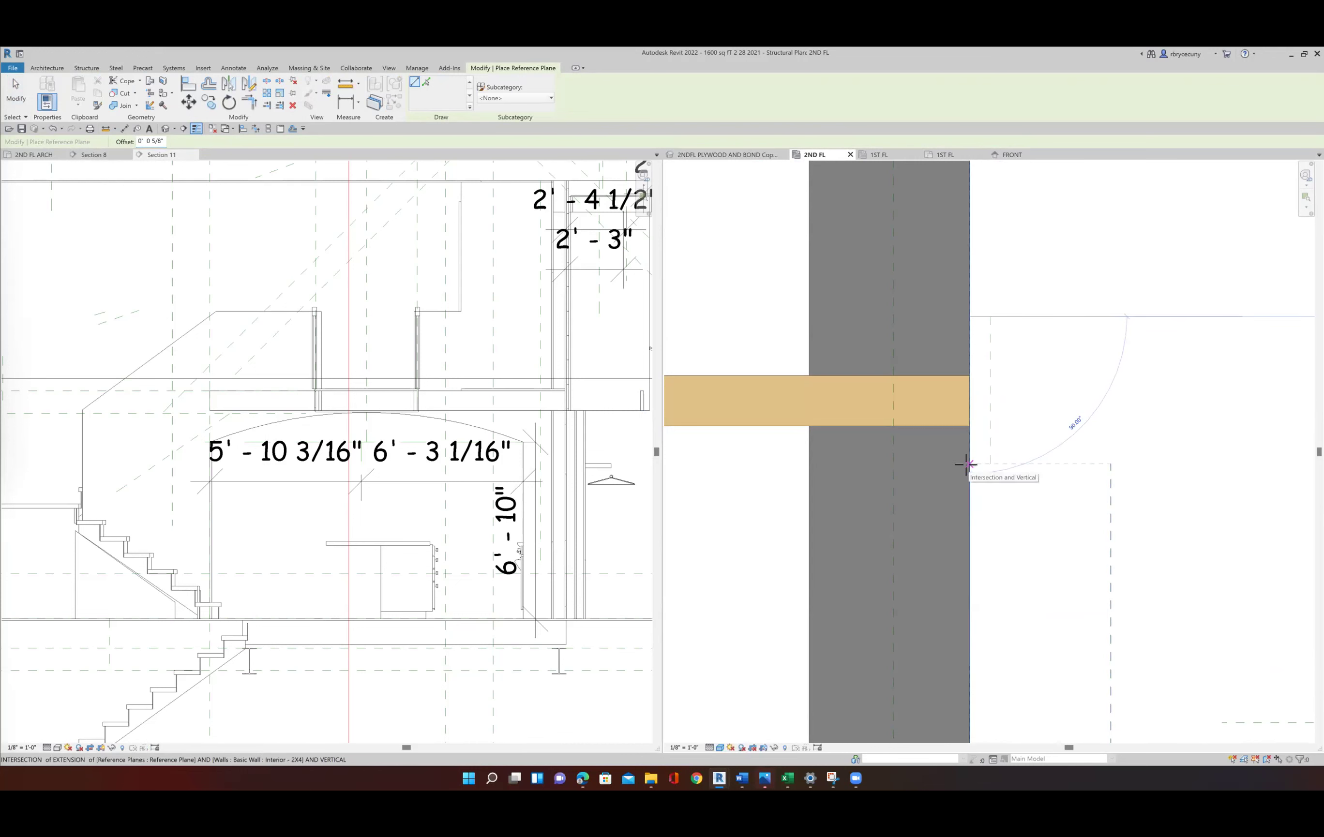
{"action": "left_click", "coordinate": [965, 464]}
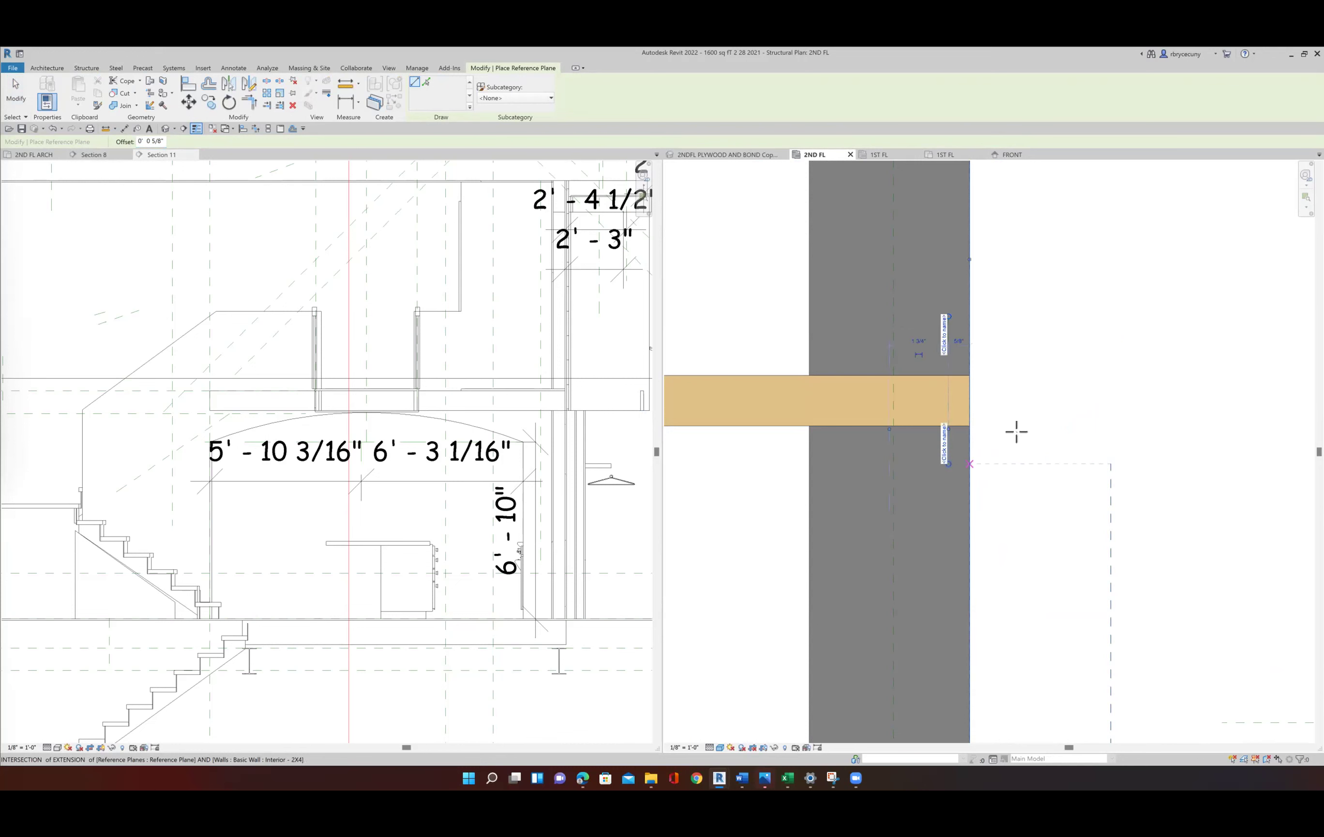
{"action": "key", "text": "Escape"}
{"action": "key", "text": "Escape"}
{"action": "left_click", "coordinate": [971, 396]}
Pull the header beam's end back onto the reference plane.
{"action": "left_click_drag", "start_coordinate": [974, 405], "coordinate": [949, 396]}
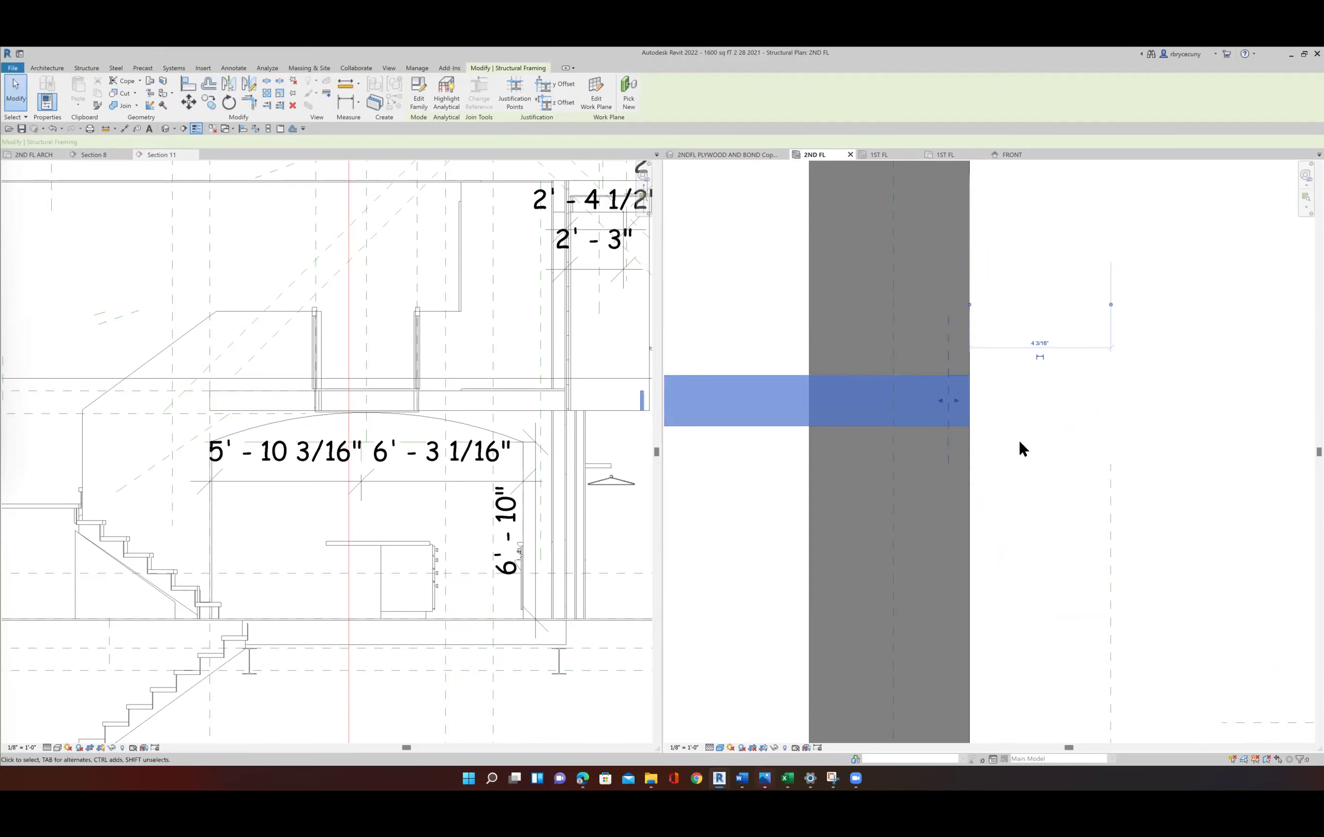
{"action": "scroll", "coordinate": [999, 434], "scroll_direction": "down", "scroll_amount": 6}
{"action": "scroll", "coordinate": [999, 434], "scroll_direction": "down", "scroll_amount": 5}
{"action": "scroll", "coordinate": [863, 441], "scroll_direction": "up", "scroll_amount": 3}
{"action": "scroll", "coordinate": [842, 442], "scroll_direction": "down", "scroll_amount": 3}
{"action": "middle_click_drag", "start_coordinate": [840, 432], "coordinate": [992, 419]}
{"action": "scroll", "coordinate": [978, 399], "scroll_direction": "down", "scroll_amount": 3}
{"action": "scroll", "coordinate": [813, 393], "scroll_direction": "up", "scroll_amount": 4}
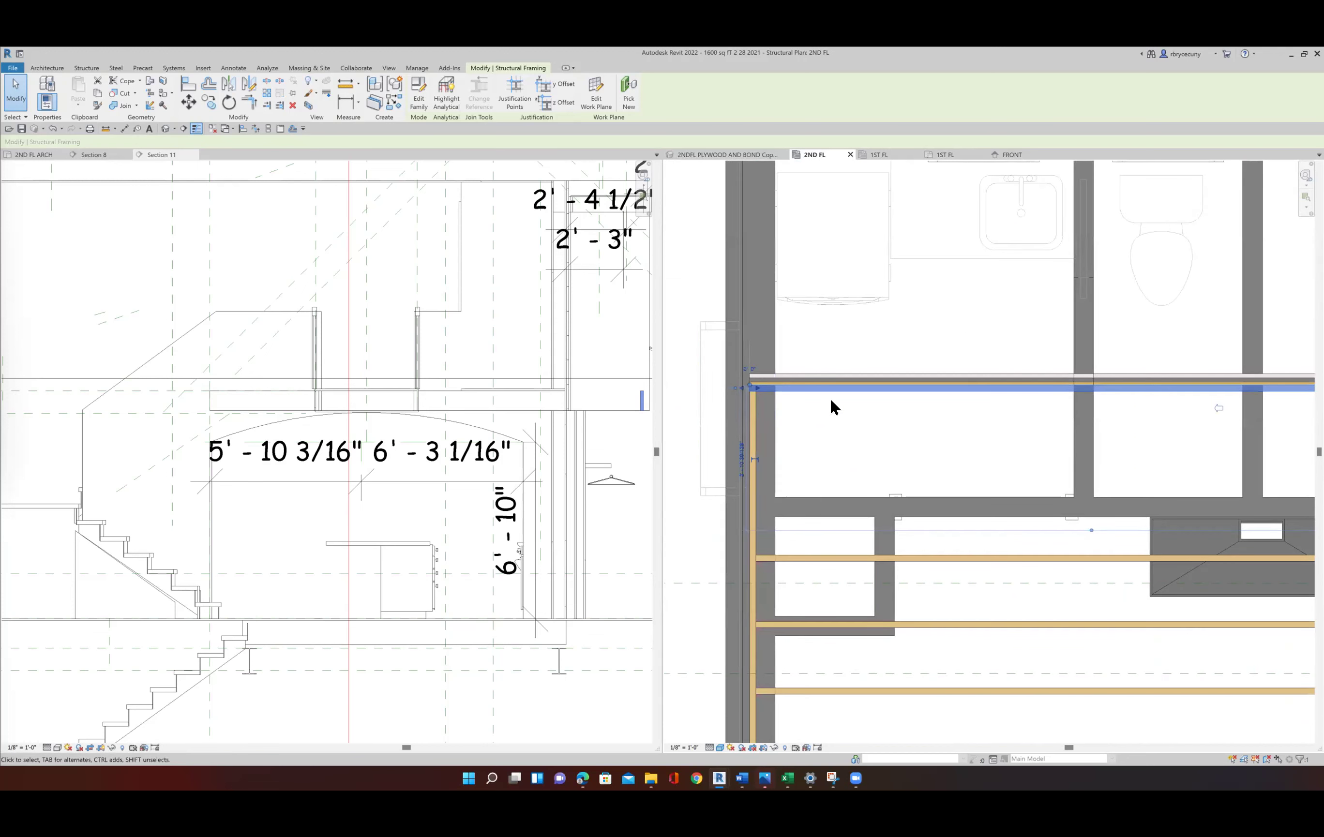
{"action": "scroll", "coordinate": [830, 398], "scroll_direction": "up", "scroll_amount": 1}
{"action": "scroll", "coordinate": [936, 407], "scroll_direction": "up", "scroll_amount": 1}
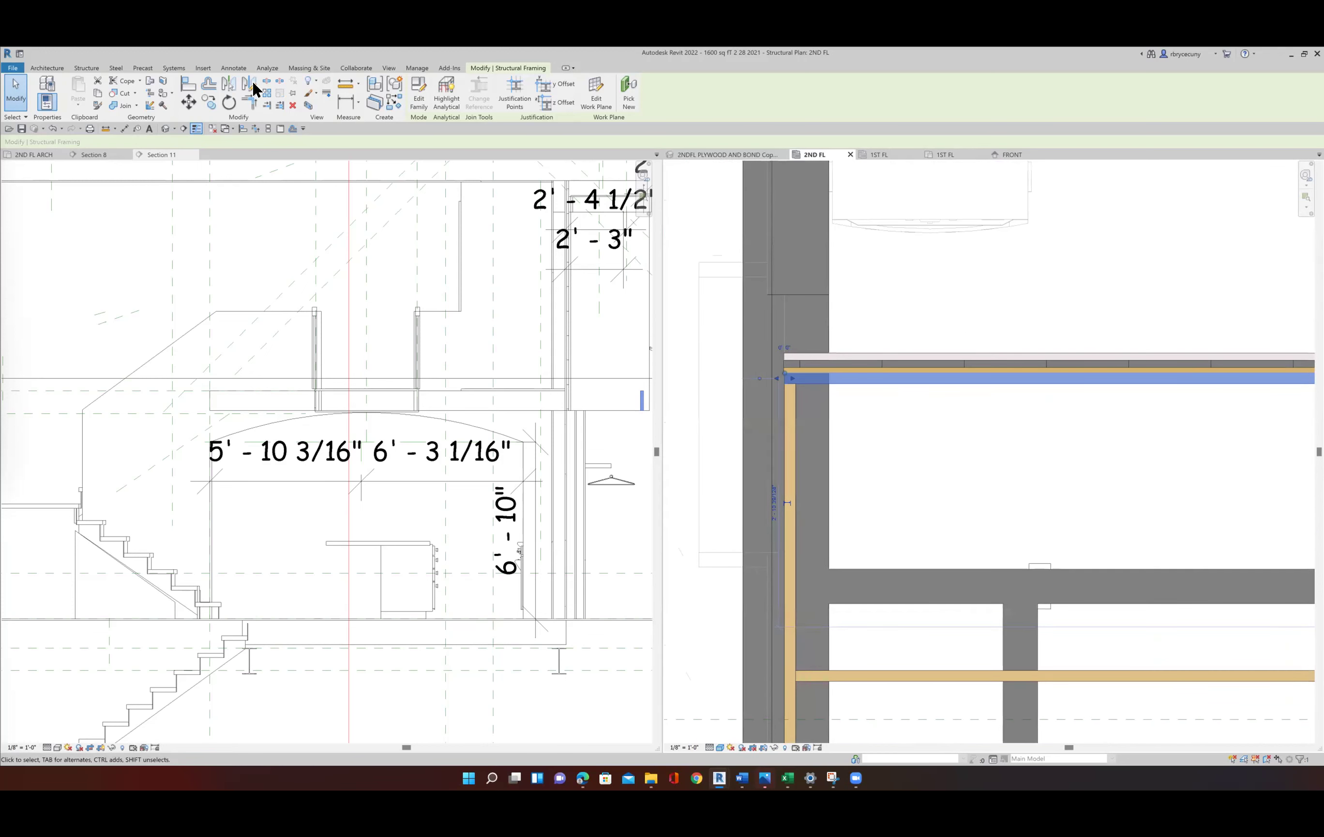
Copy the header beam alongside the original as an additional ply.
{"action": "left_click", "coordinate": [209, 103]}
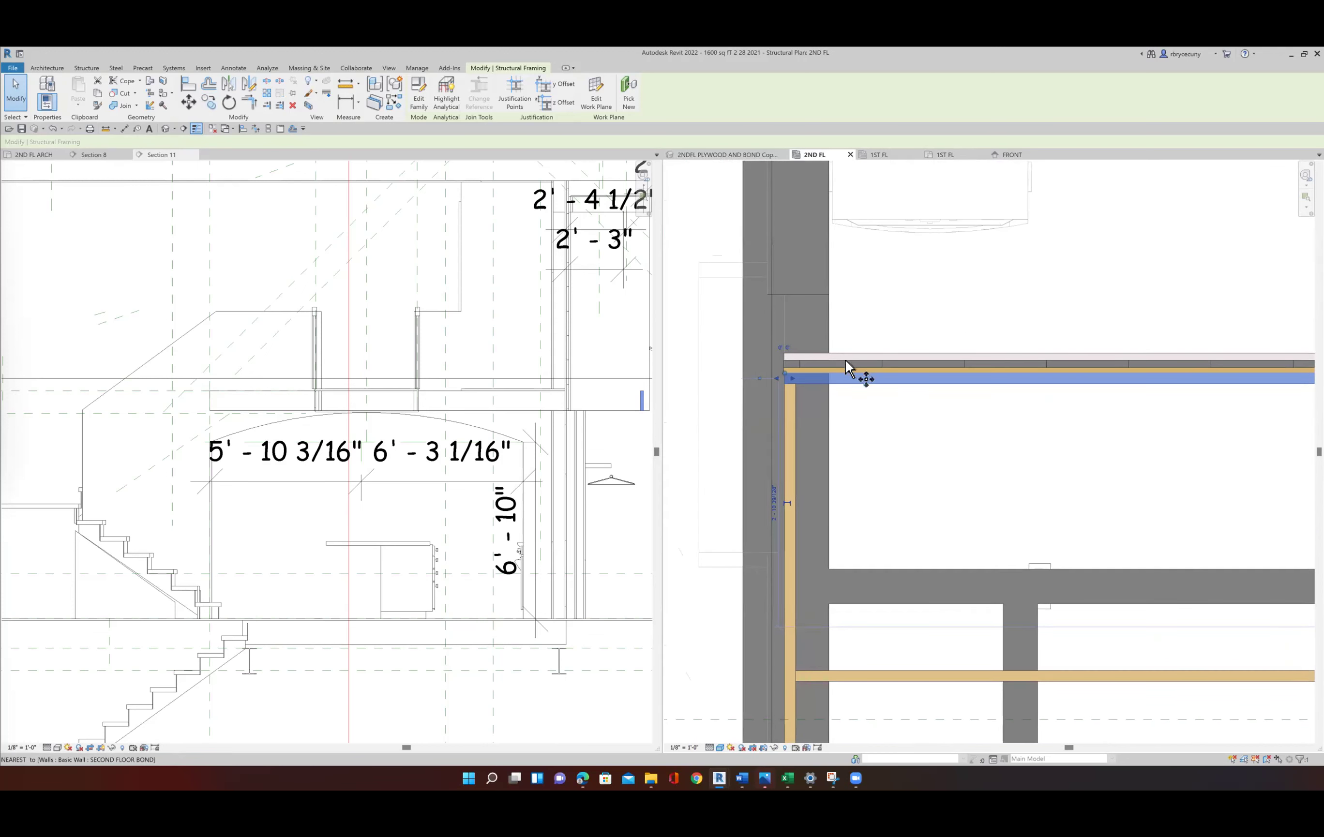
{"action": "left_click", "coordinate": [873, 377]}
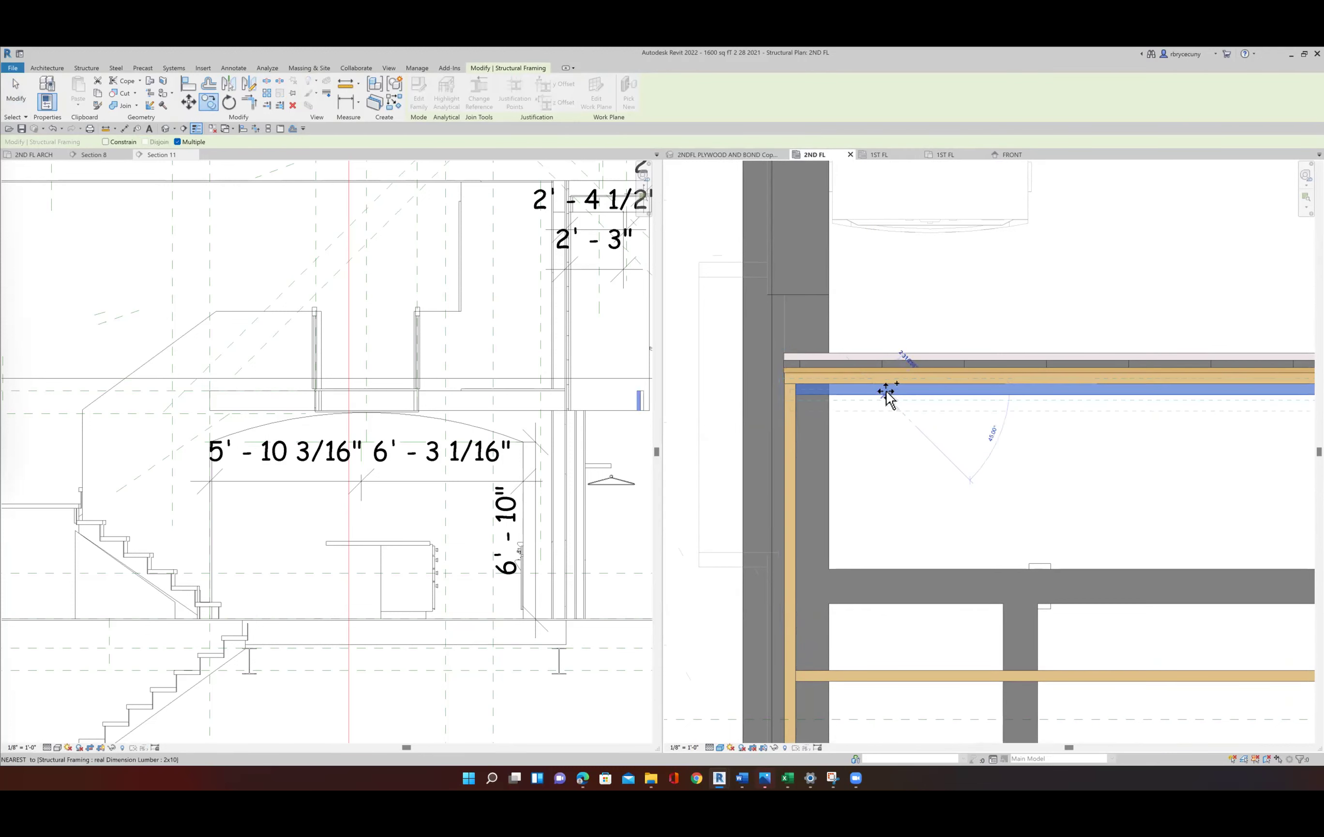
{"action": "left_click", "coordinate": [872, 392]}
{"action": "key", "text": "Escape"}
{"action": "key", "text": "Escape"}
{"action": "scroll", "coordinate": [803, 392], "scroll_direction": "up", "scroll_amount": 2}
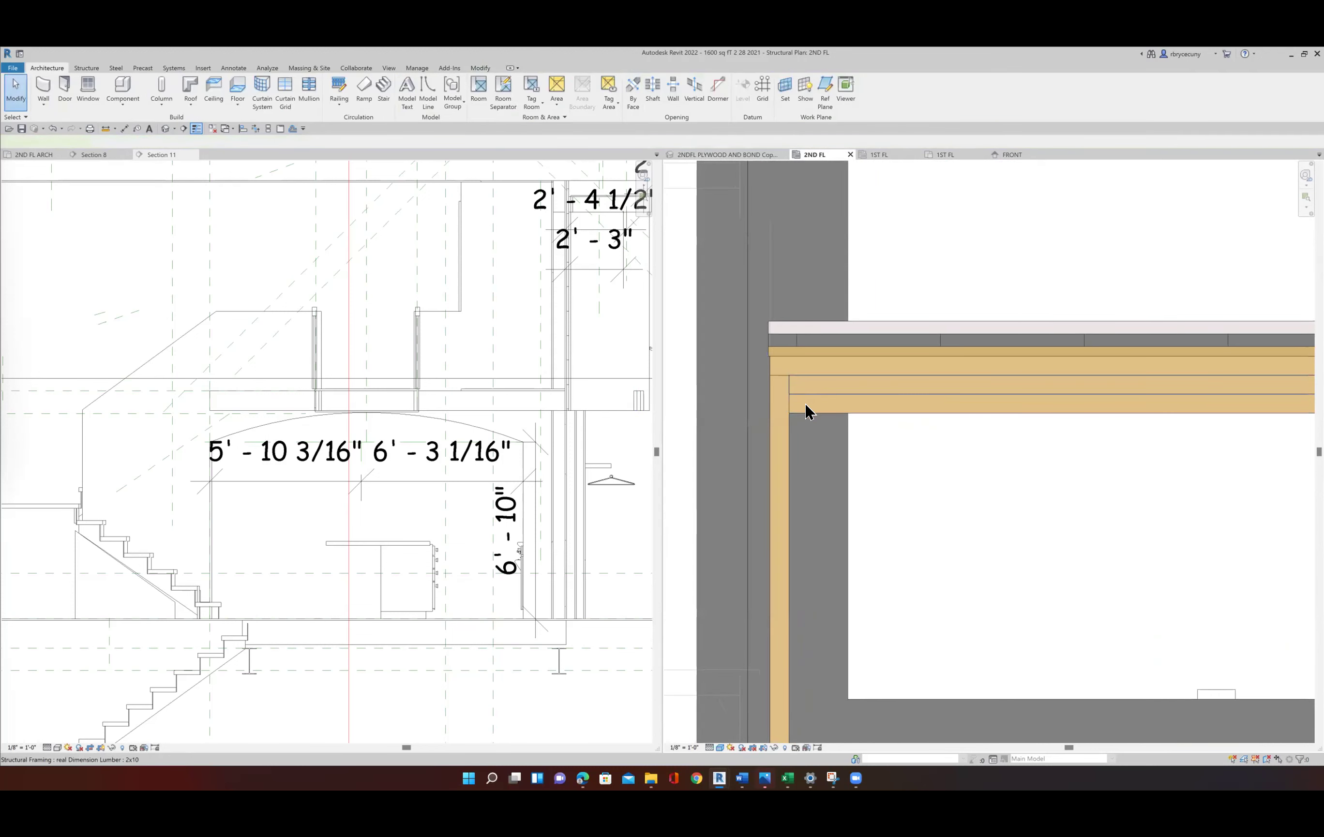
Drag the end of the joist at the header's right end down to the header's bottom edge.
{"action": "left_click", "coordinate": [807, 386]}
{"action": "left_click", "coordinate": [803, 405]}
{"action": "scroll", "coordinate": [803, 412], "scroll_direction": "down", "scroll_amount": 2}
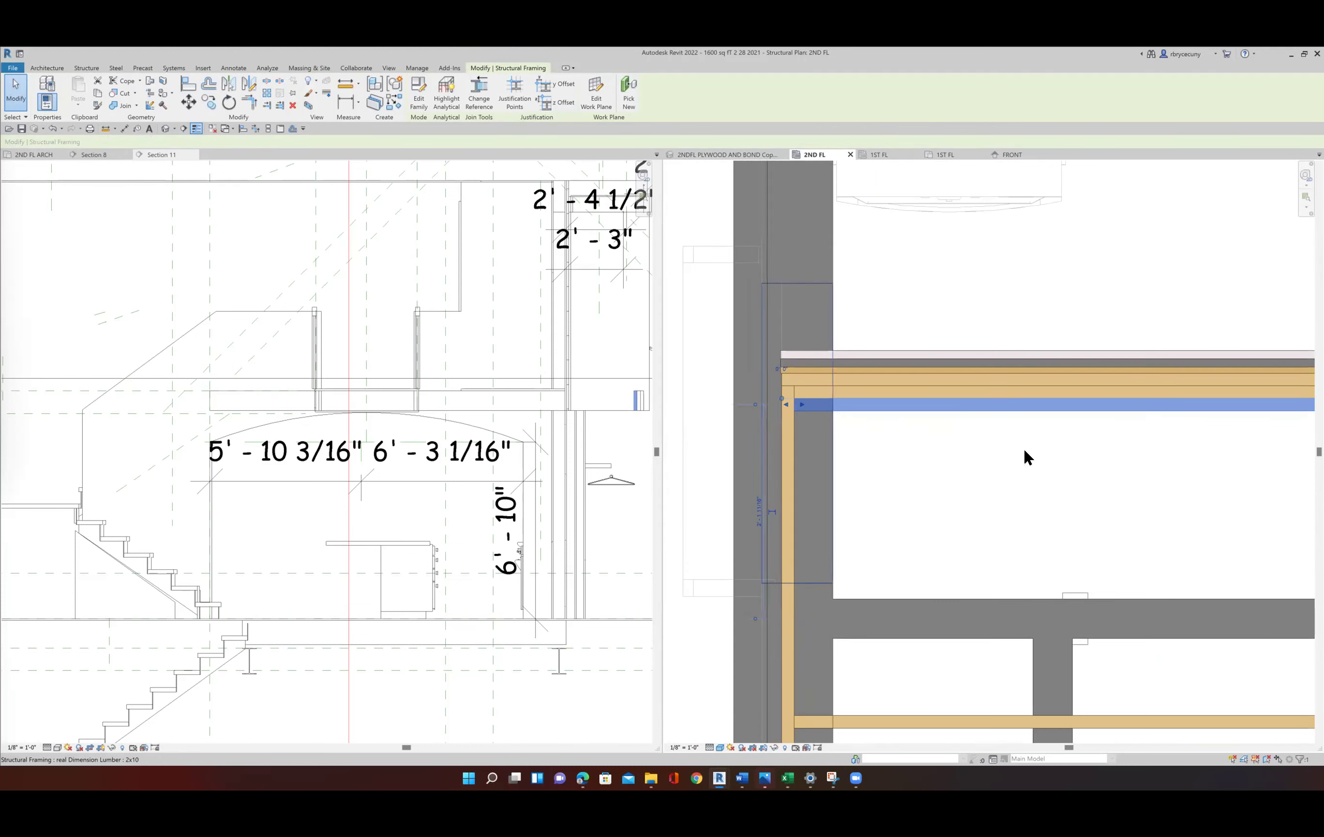
{"action": "middle_click_drag", "start_coordinate": [1046, 462], "coordinate": [1144, 396]}
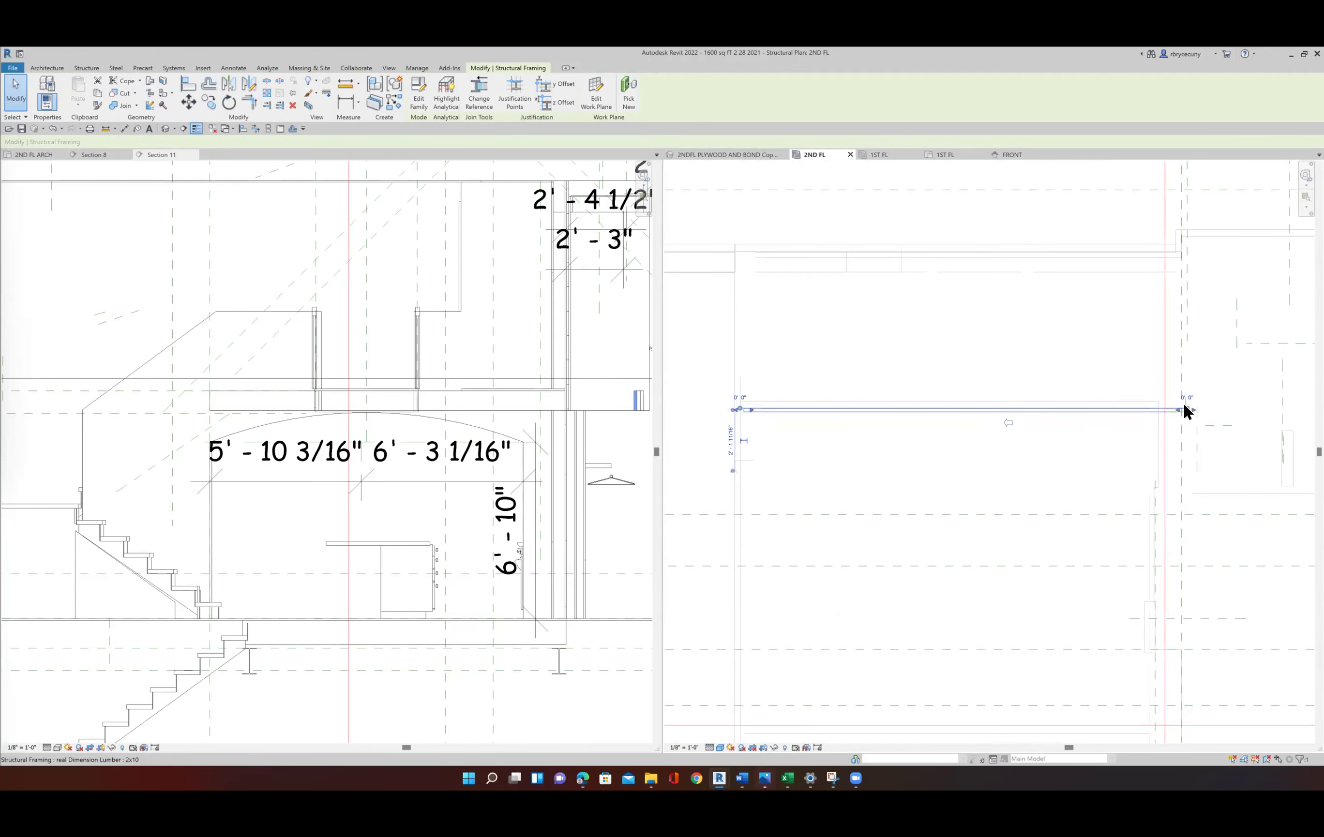
{"action": "scroll", "coordinate": [1176, 408], "scroll_direction": "up", "scroll_amount": 6}
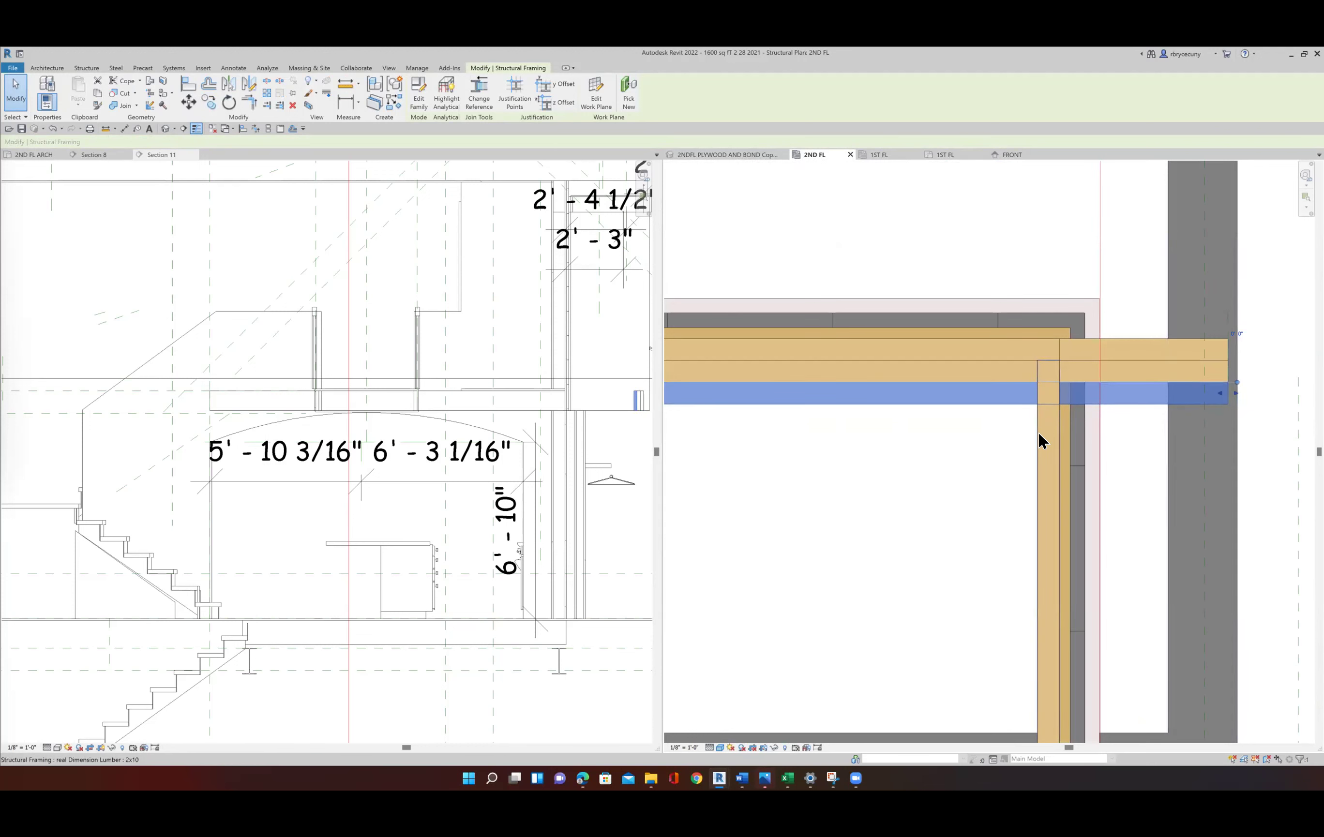
{"action": "left_click", "coordinate": [1040, 440]}
{"action": "left_click_drag", "start_coordinate": [1047, 369], "coordinate": [1038, 403]}
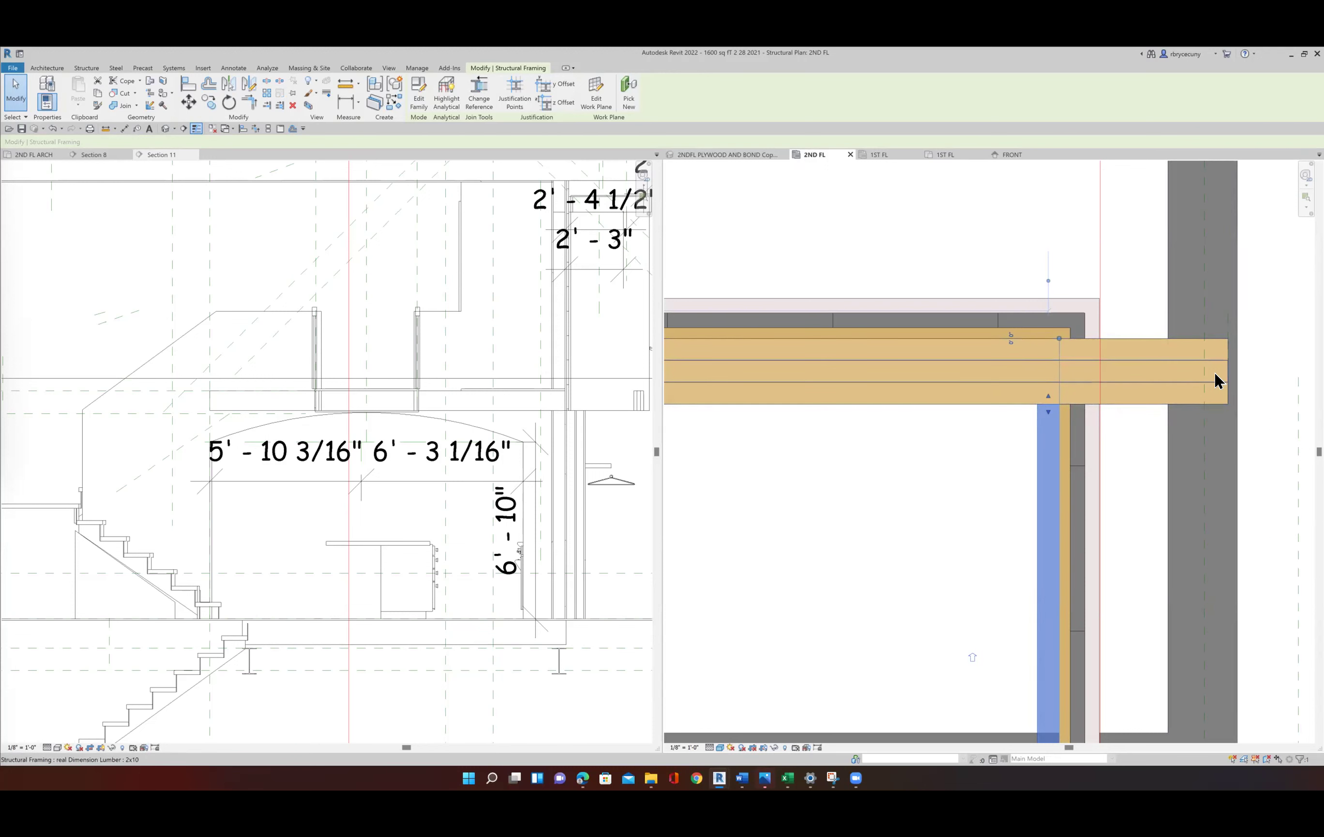
{"action": "scroll", "coordinate": [1215, 381], "scroll_direction": "down", "scroll_amount": 2}
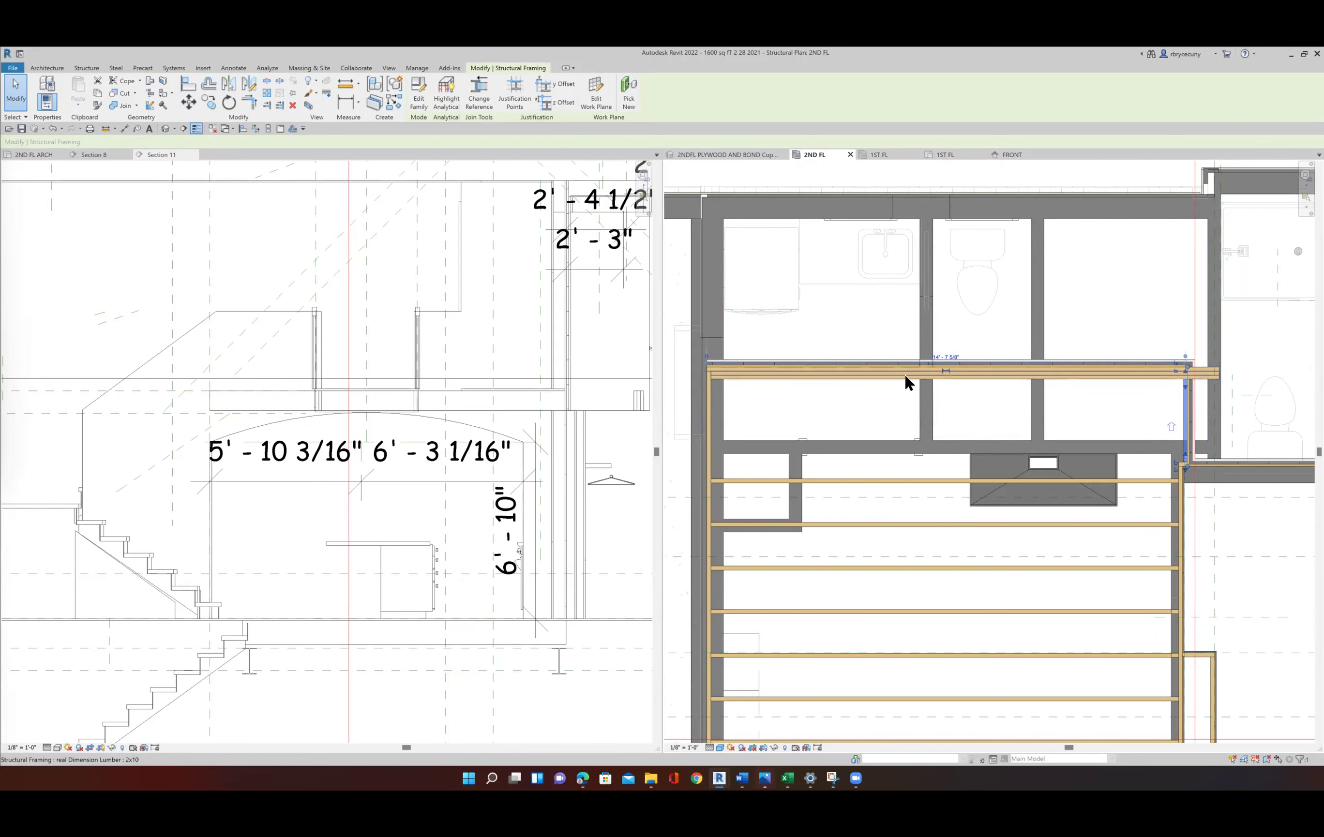
{"action": "middle_click_drag", "start_coordinate": [1002, 394], "coordinate": [1007, 389]}
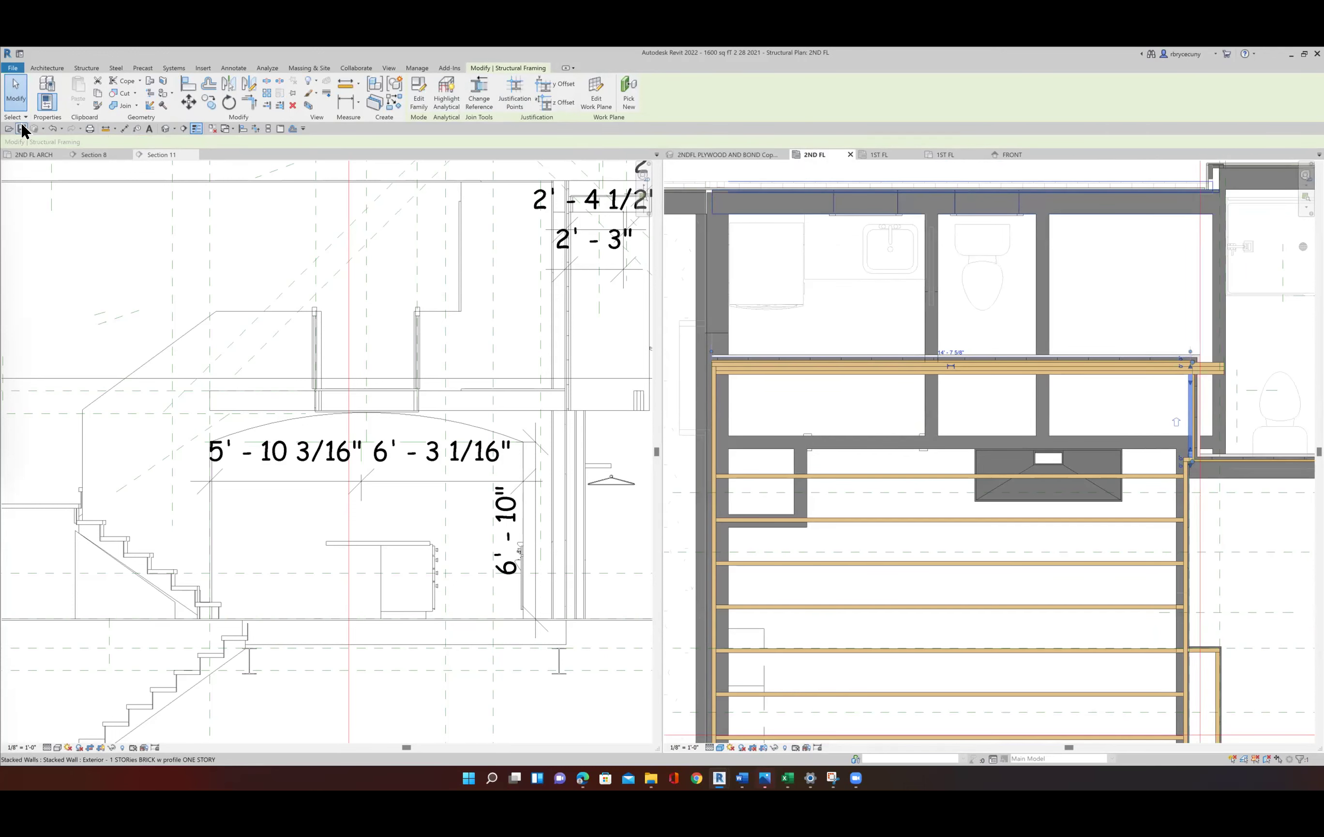
Save the project and begin sketching a new beam system boundary on the 2ND FL plan.
{"action": "left_click", "coordinate": [22, 128]}
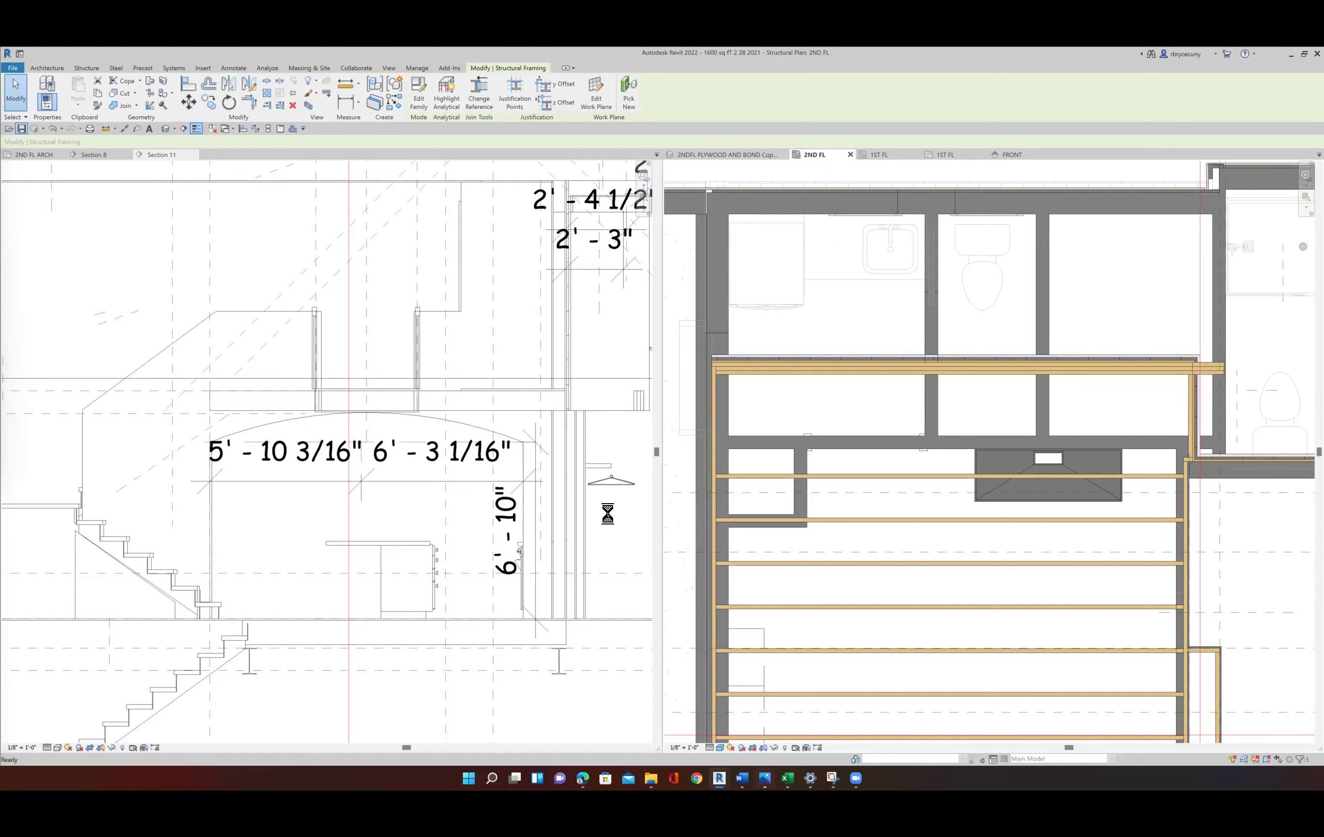
{"action": "left_click", "coordinate": [51, 67]}
{"action": "left_click", "coordinate": [89, 67]}
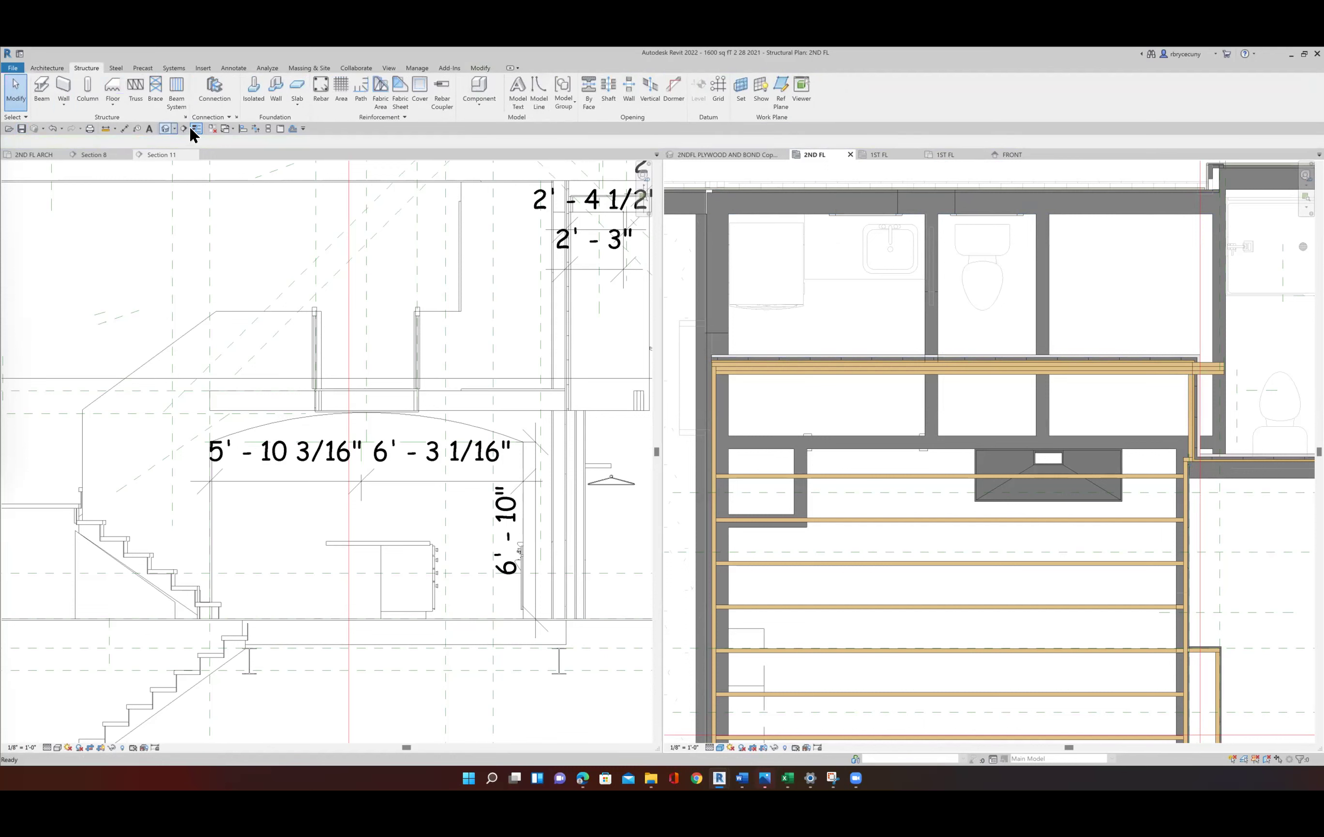
{"action": "left_click", "coordinate": [177, 90]}
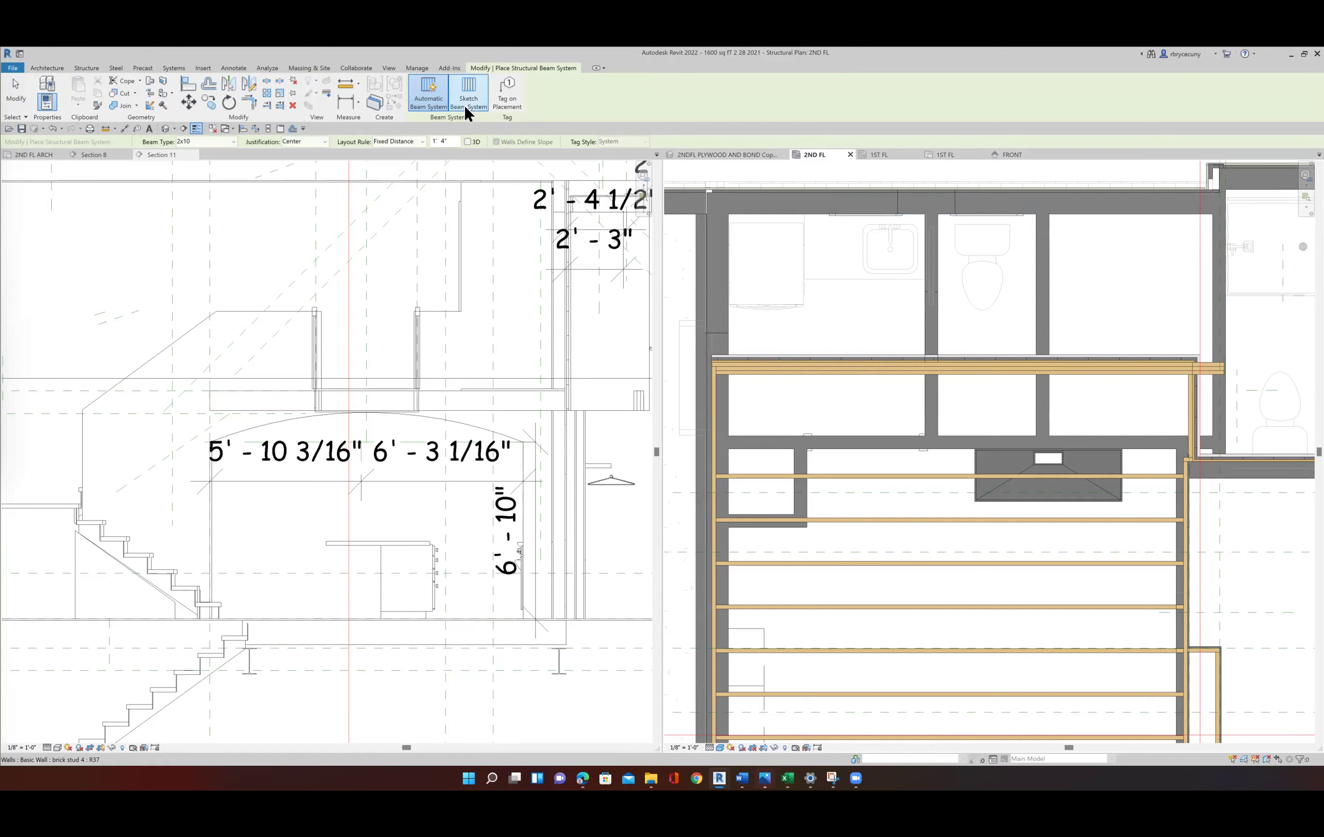
{"action": "left_click", "coordinate": [474, 87]}
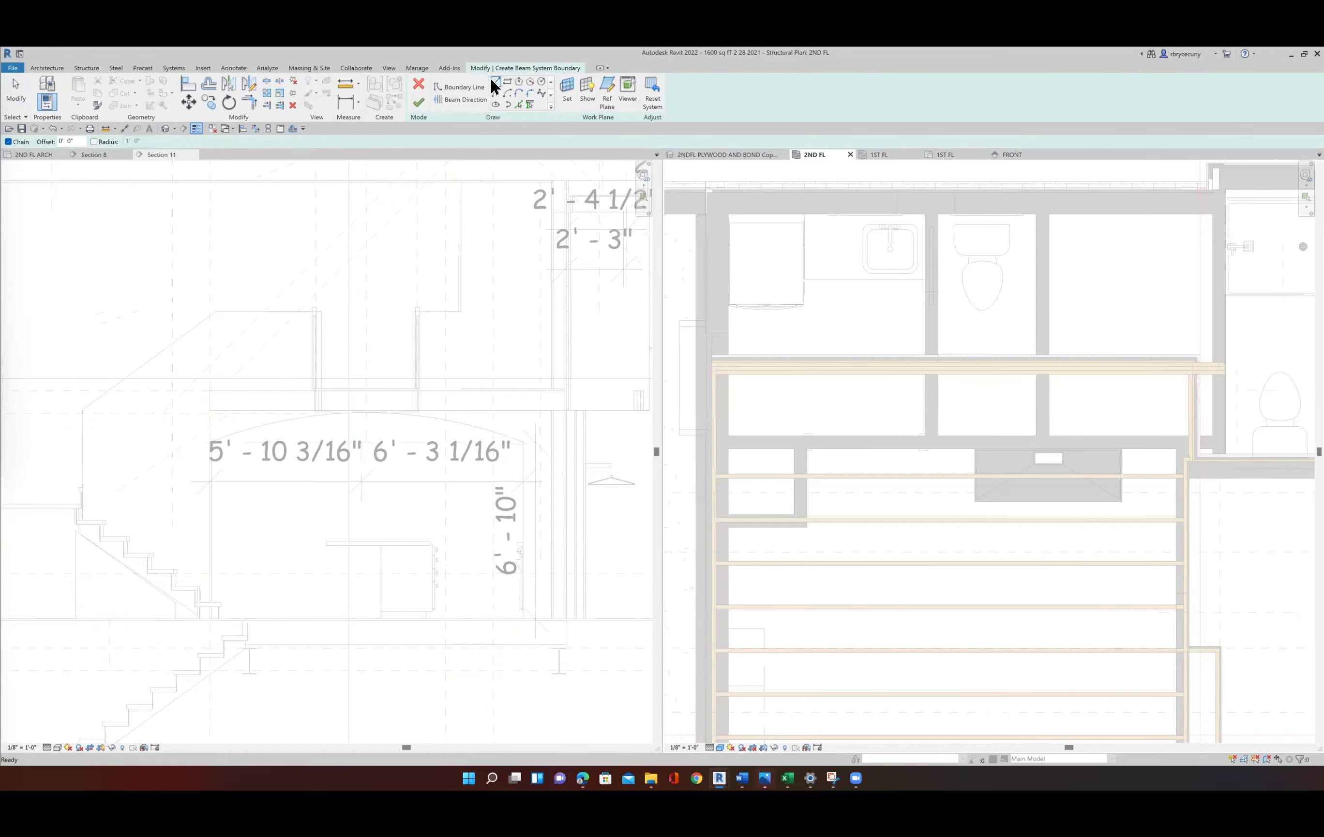
Draw straight boundary lines from the wall corner along the beam corners to the beam end.
{"action": "left_click", "coordinate": [494, 84]}
{"action": "scroll", "coordinate": [714, 372], "scroll_direction": "up", "scroll_amount": 5}
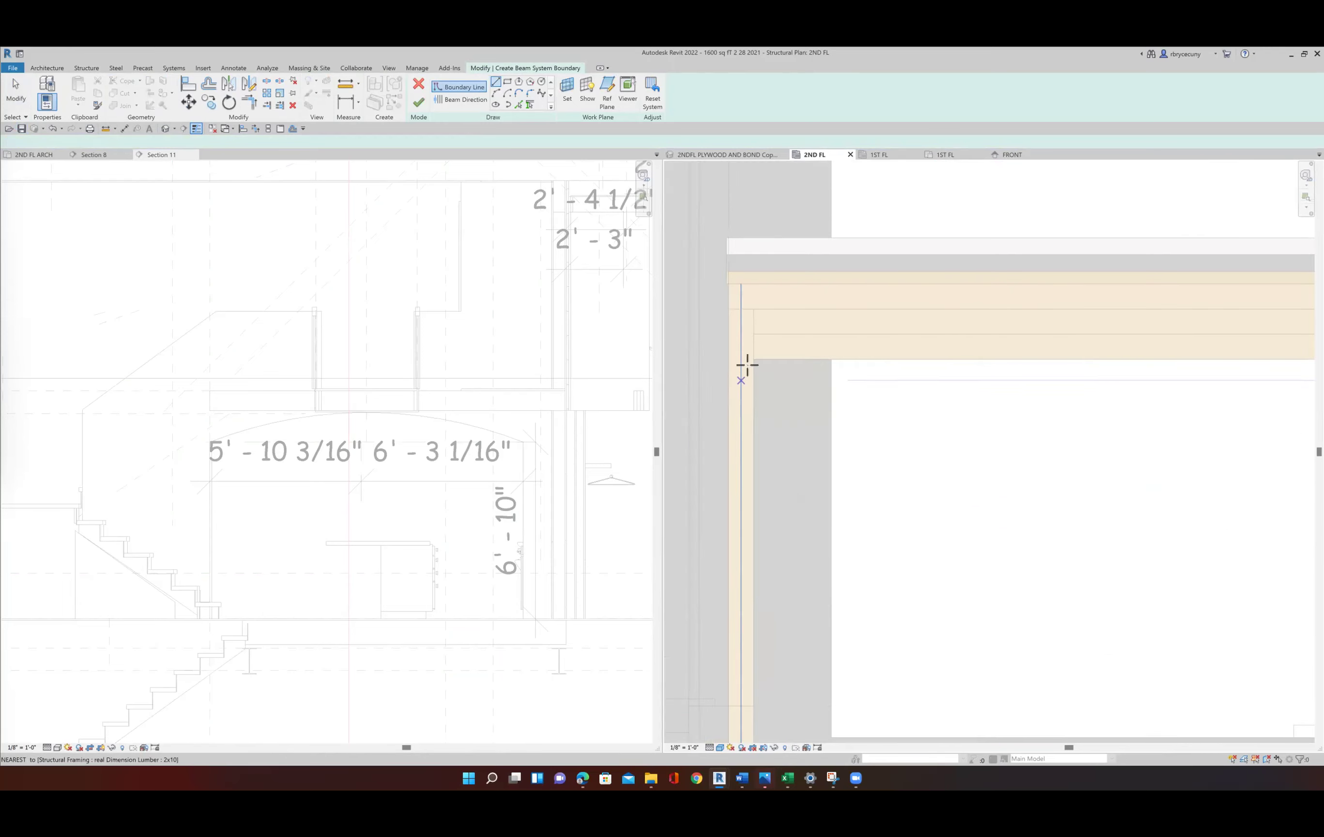
{"action": "left_click", "coordinate": [748, 364]}
{"action": "scroll", "coordinate": [751, 367], "scroll_direction": "down", "scroll_amount": 4}
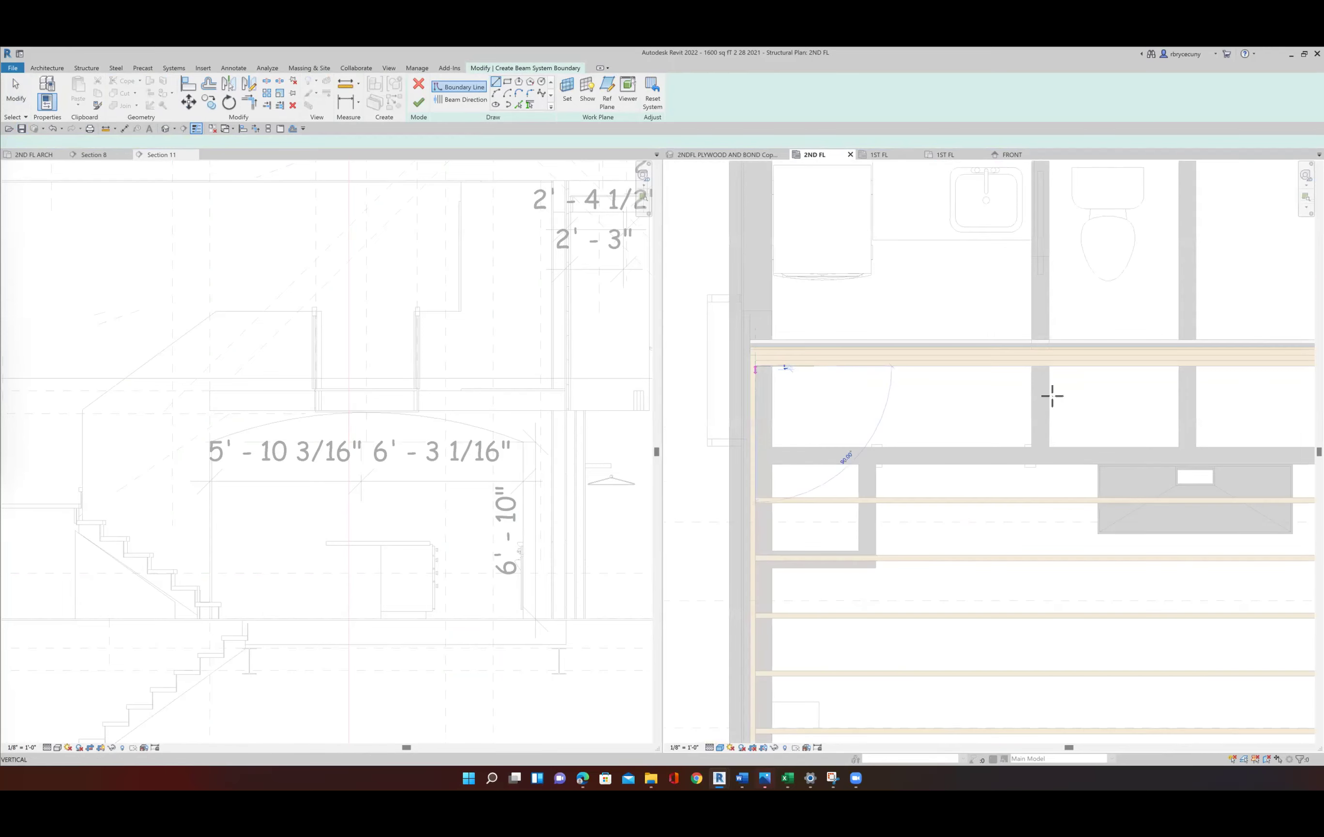
{"action": "scroll", "coordinate": [1058, 392], "scroll_direction": "down", "scroll_amount": 5}
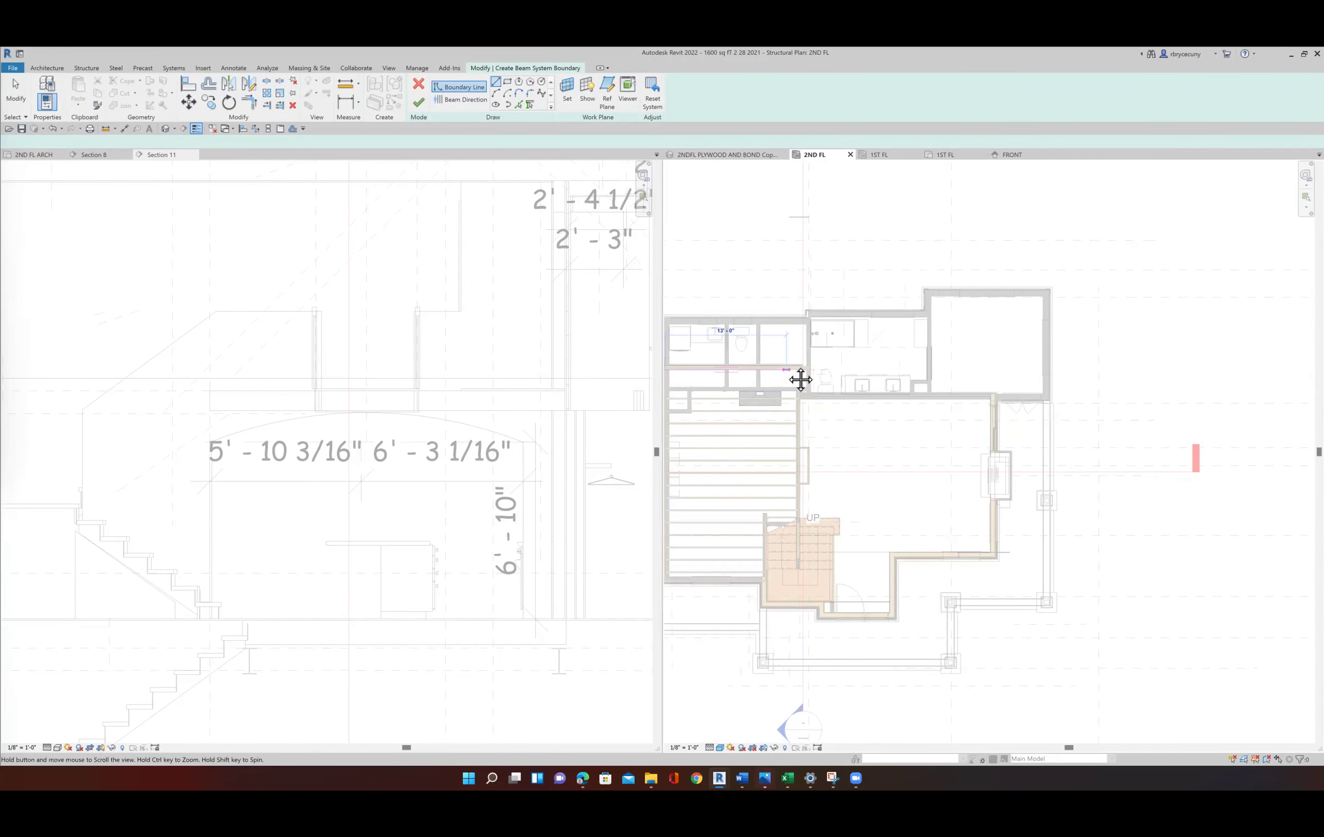
{"action": "scroll", "coordinate": [891, 376], "scroll_direction": "up", "scroll_amount": 8}
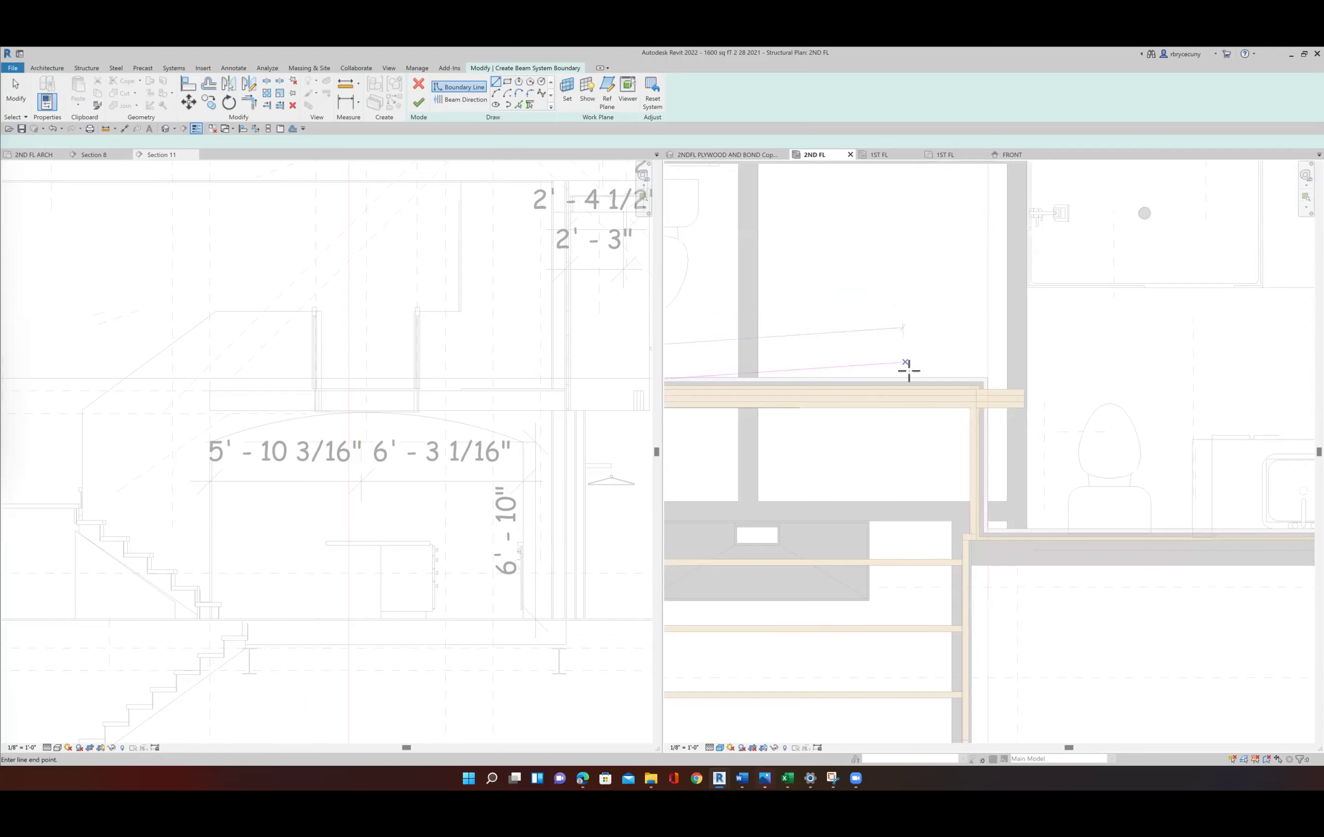
{"action": "left_click", "coordinate": [969, 407]}
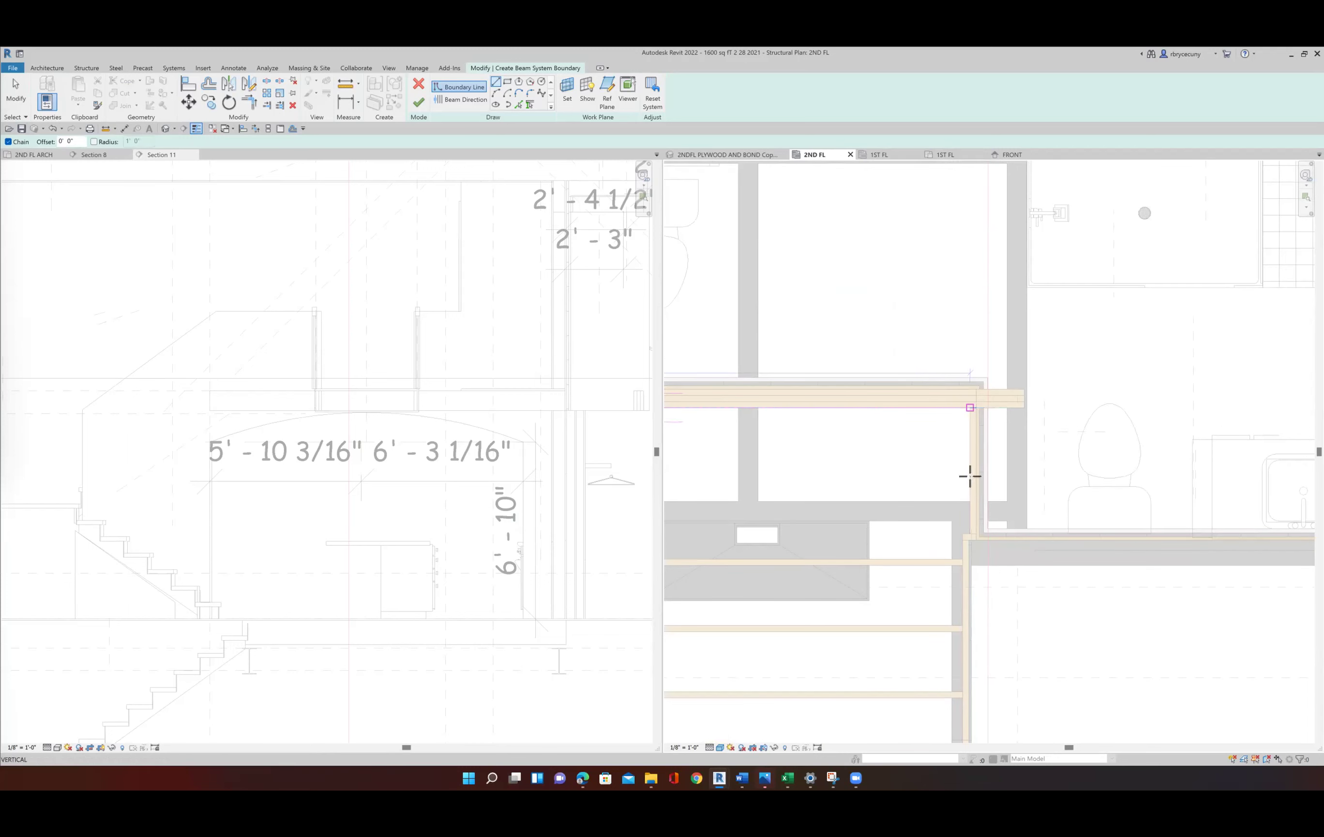
{"action": "scroll", "coordinate": [968, 531], "scroll_direction": "up", "scroll_amount": 3}
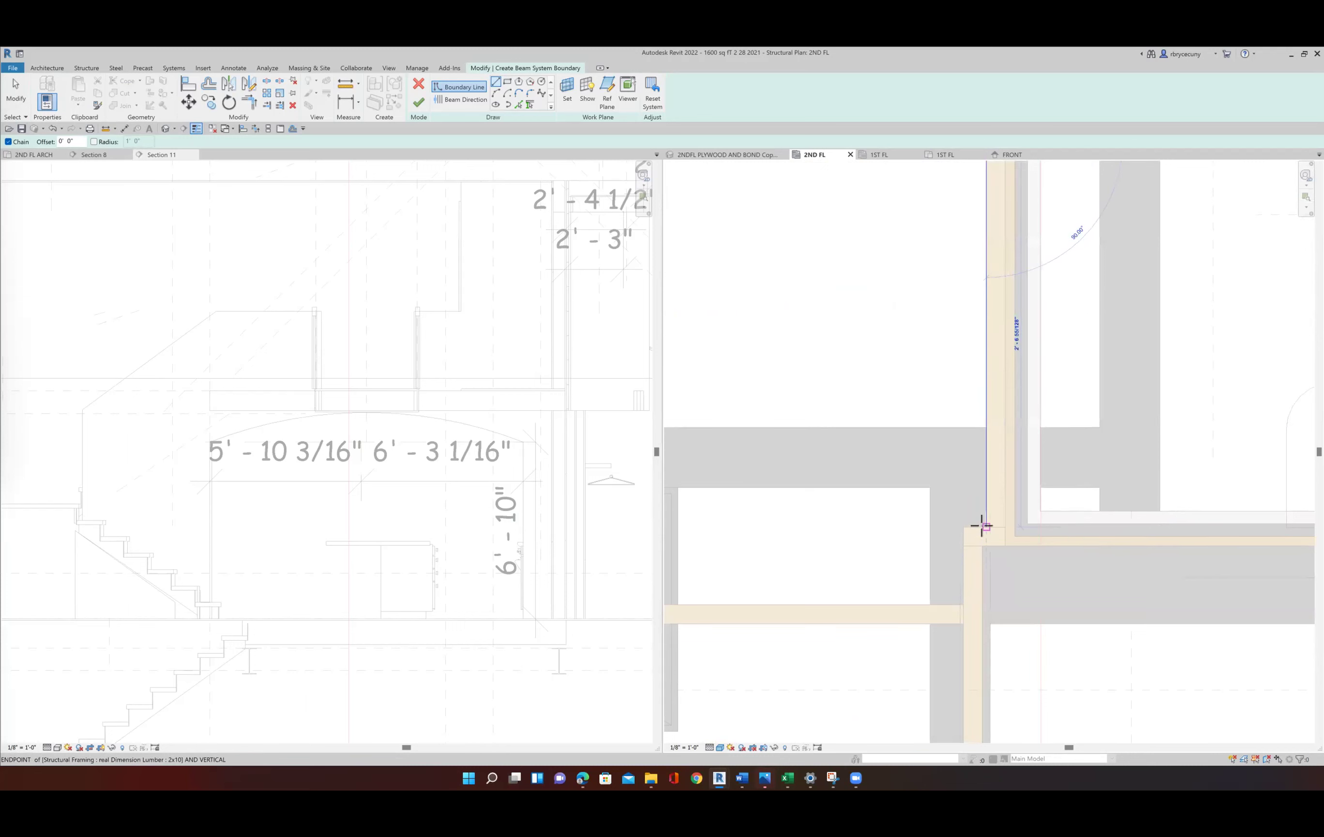
{"action": "left_click", "coordinate": [982, 525]}
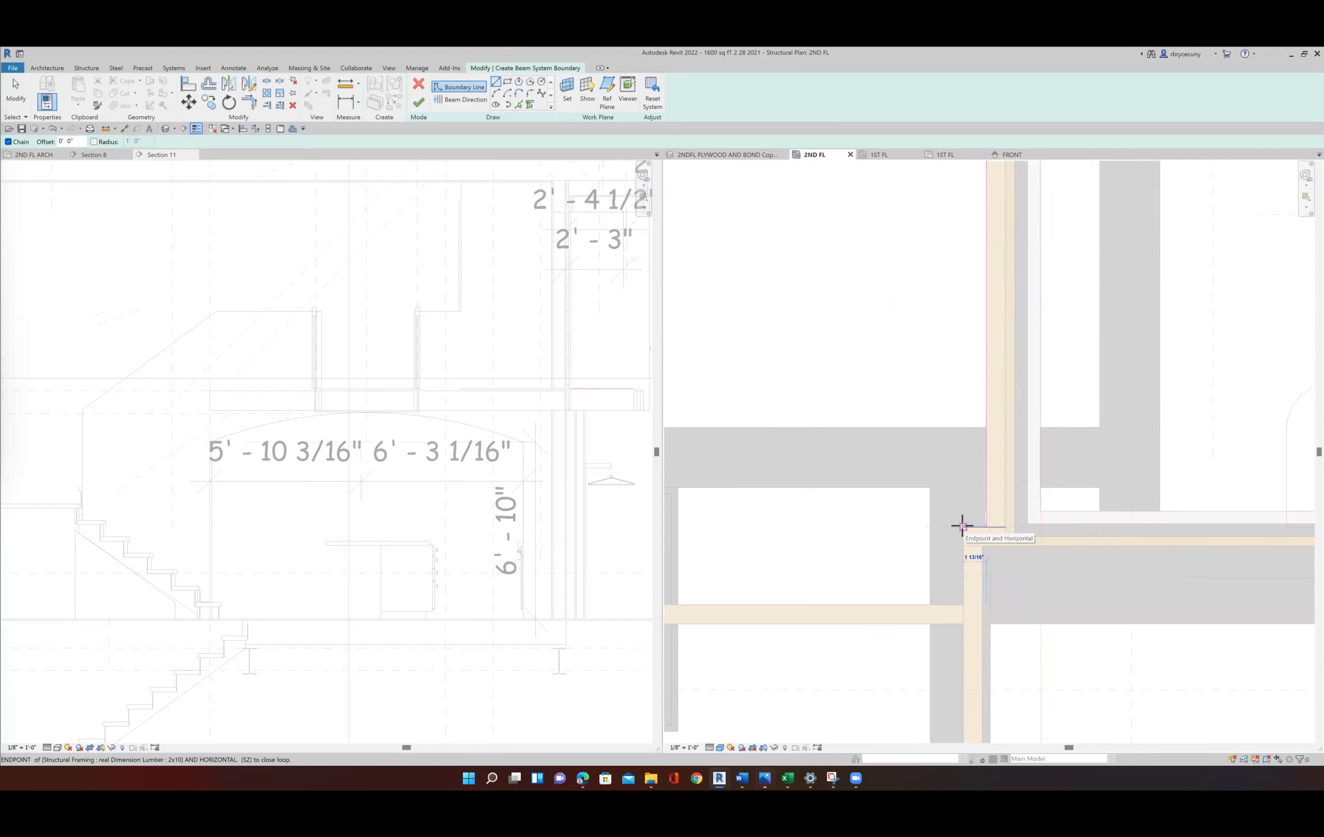
{"action": "left_click", "coordinate": [962, 526]}
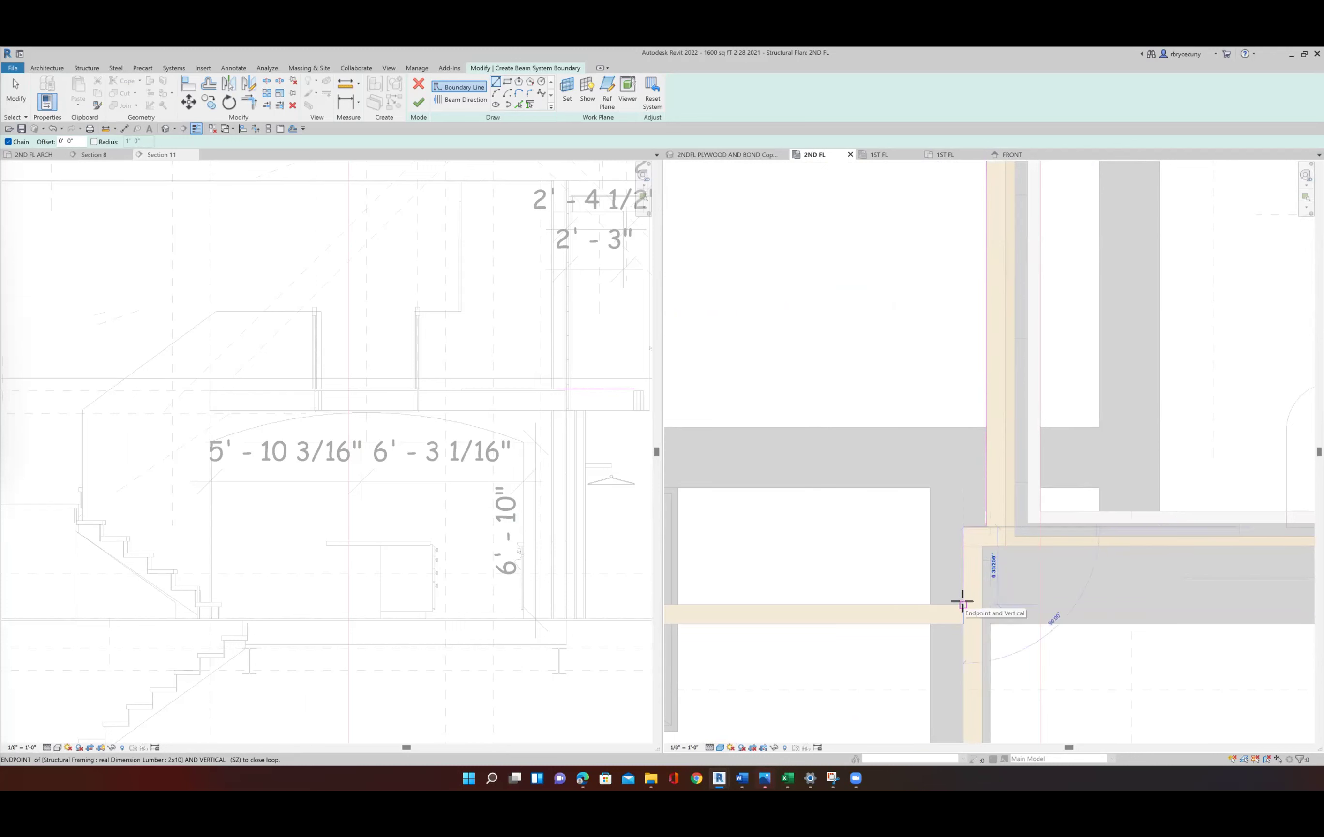
{"action": "left_click", "coordinate": [962, 603]}
Complete the boundary at the strip's opposite end, closing it at the beam corner.
{"action": "scroll", "coordinate": [949, 558], "scroll_direction": "down", "scroll_amount": 4}
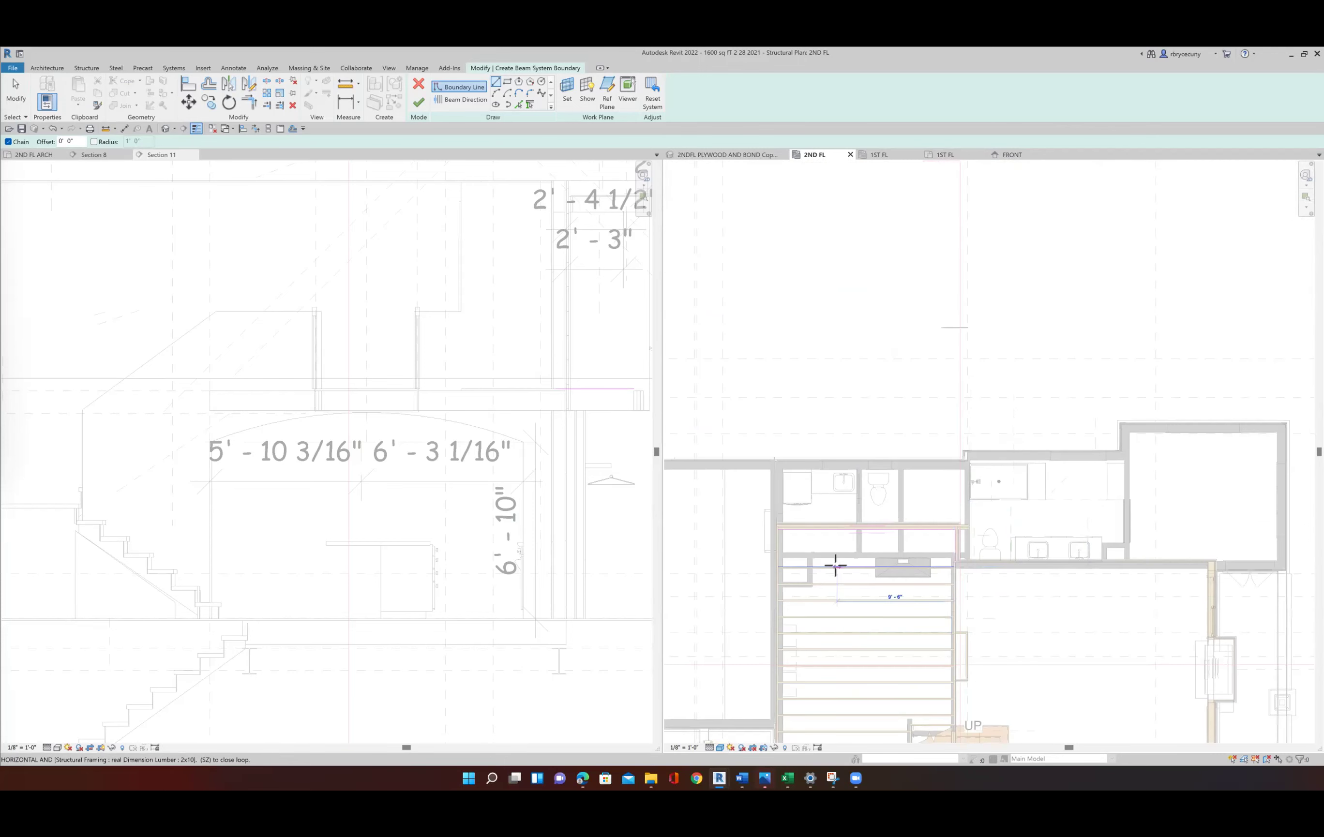
{"action": "scroll", "coordinate": [777, 553], "scroll_direction": "up", "scroll_amount": 5}
{"action": "middle_click_drag", "start_coordinate": [827, 567], "coordinate": [932, 564]}
{"action": "scroll", "coordinate": [816, 551], "scroll_direction": "up", "scroll_amount": 3}
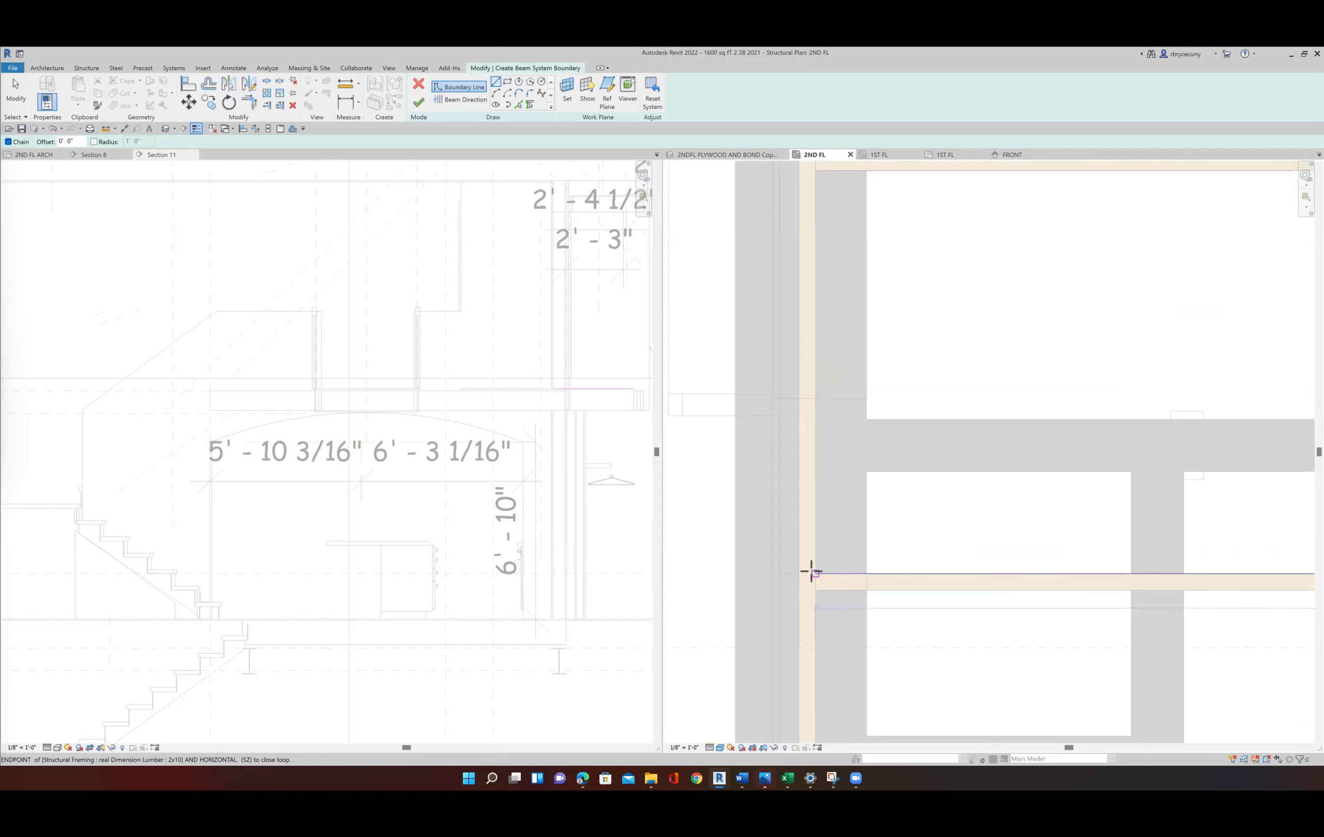
{"action": "left_click", "coordinate": [811, 572]}
{"action": "middle_click_drag", "start_coordinate": [781, 295], "coordinate": [783, 402]}
{"action": "scroll", "coordinate": [782, 402], "scroll_direction": "up", "scroll_amount": 1}
{"action": "left_click", "coordinate": [802, 275]}
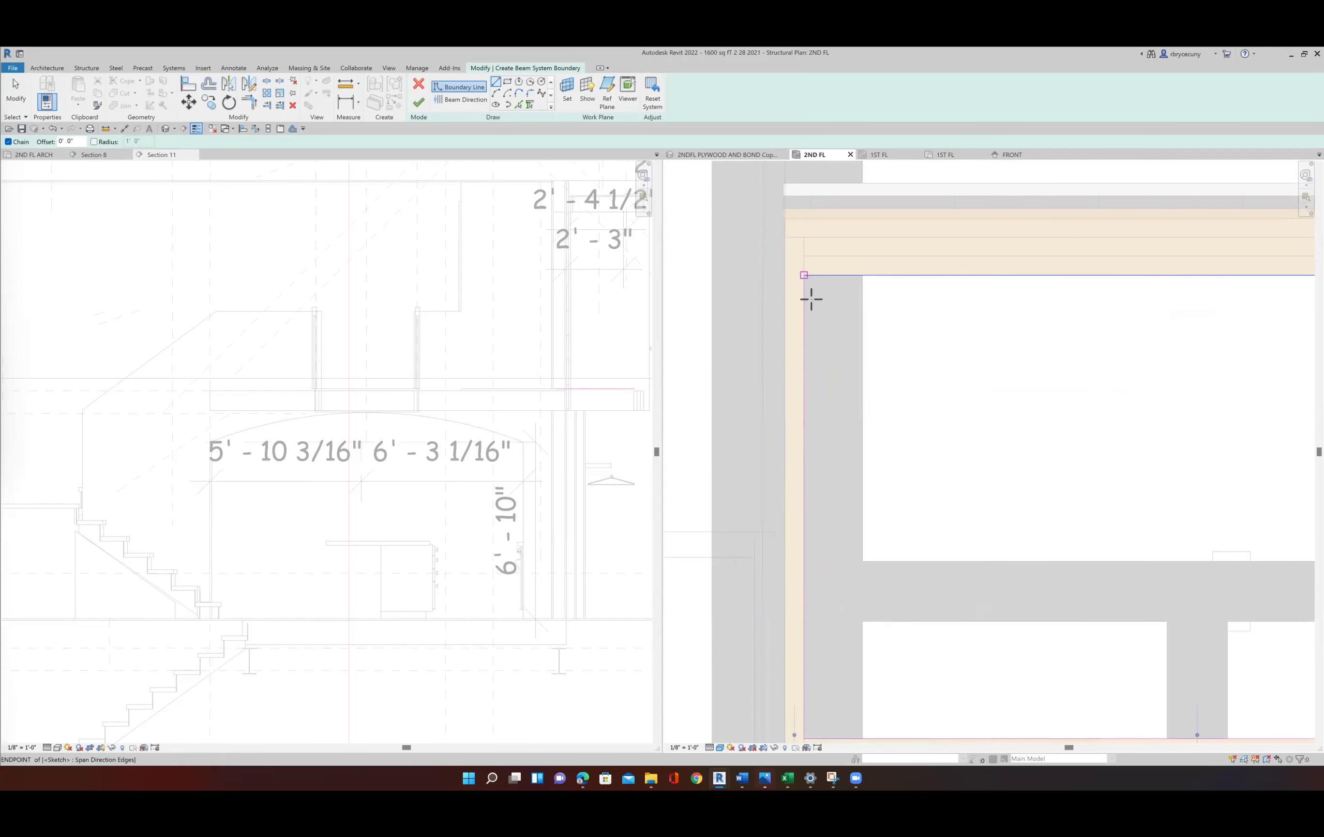
{"action": "scroll", "coordinate": [800, 363], "scroll_direction": "down", "scroll_amount": 5}
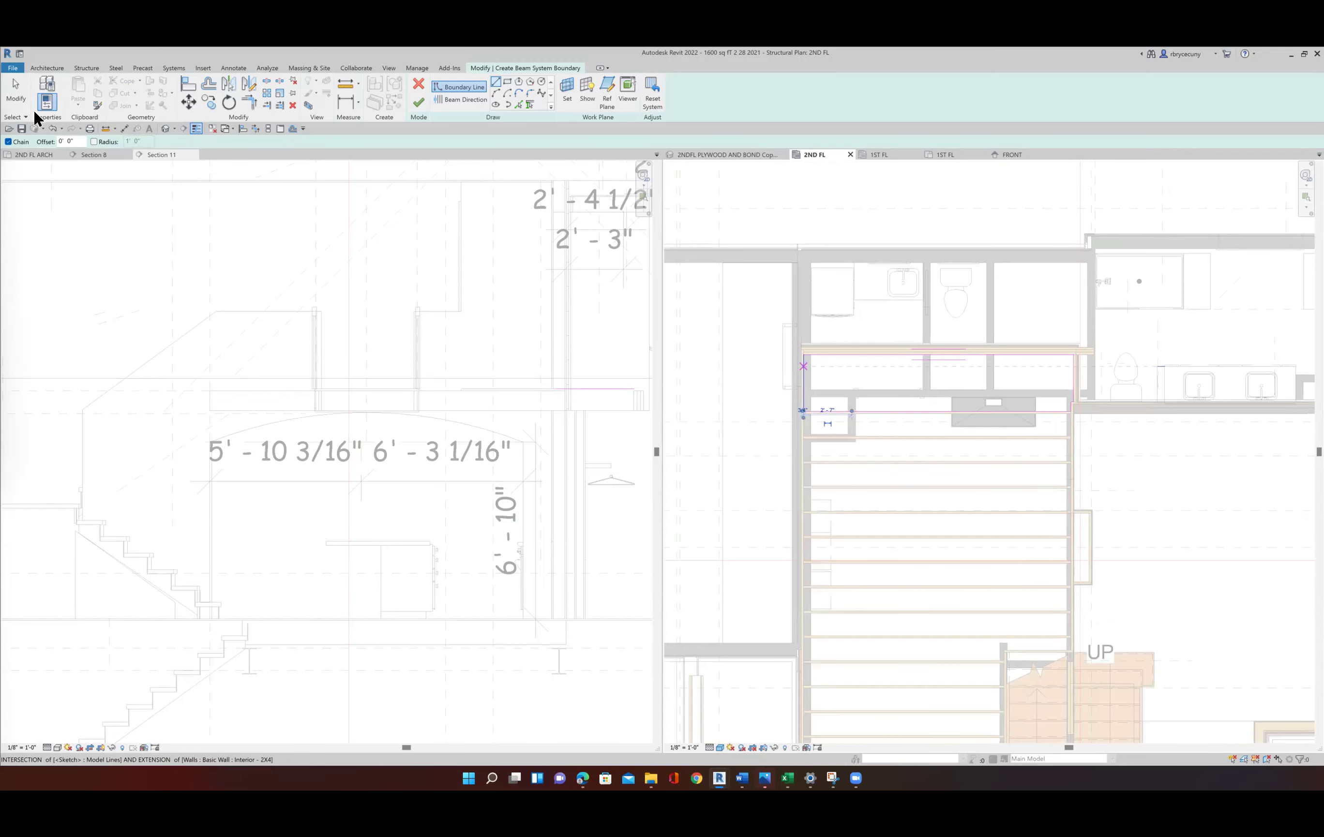
{"action": "left_click", "coordinate": [23, 103]}
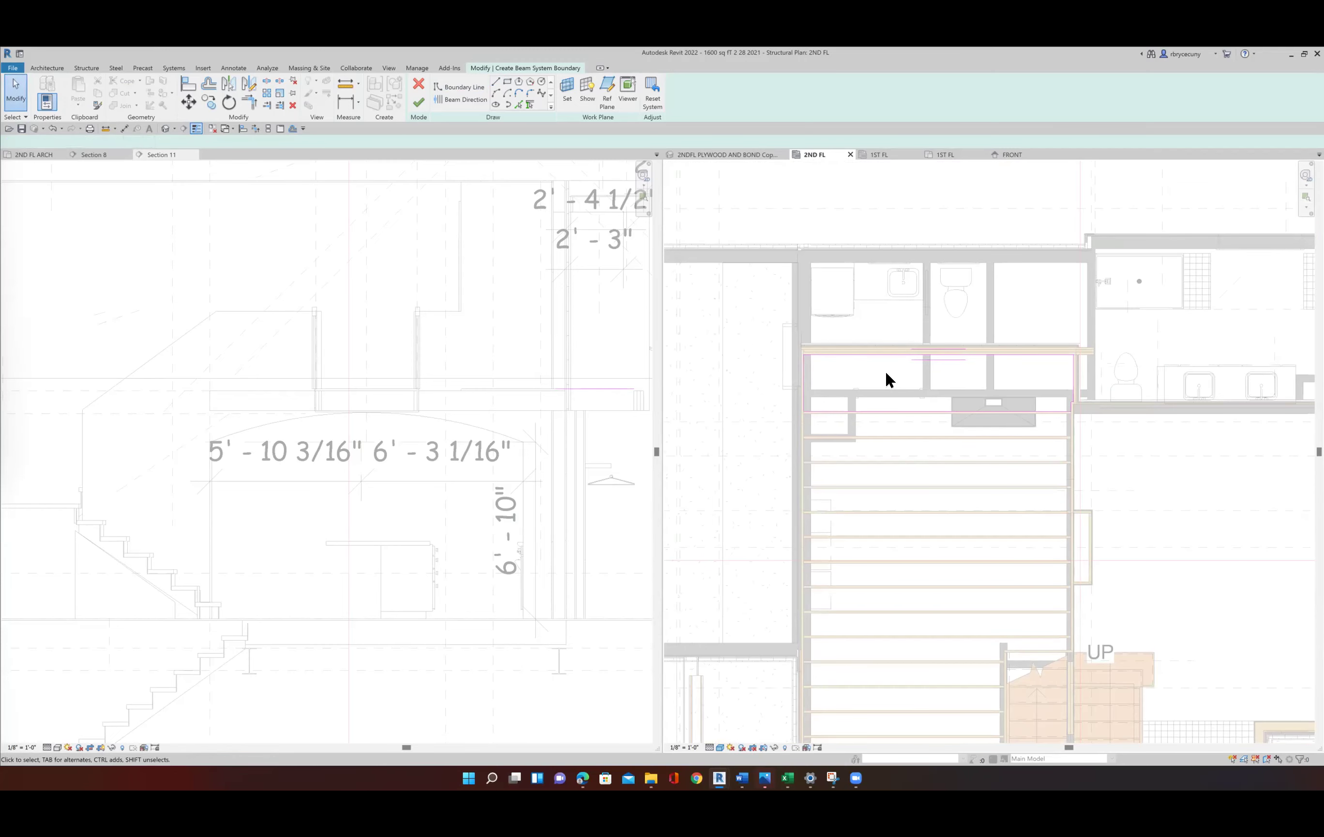
Make the left boundary edge the joist direction and finish the strip's beam system.
{"action": "scroll", "coordinate": [886, 370], "scroll_direction": "up", "scroll_amount": 1}
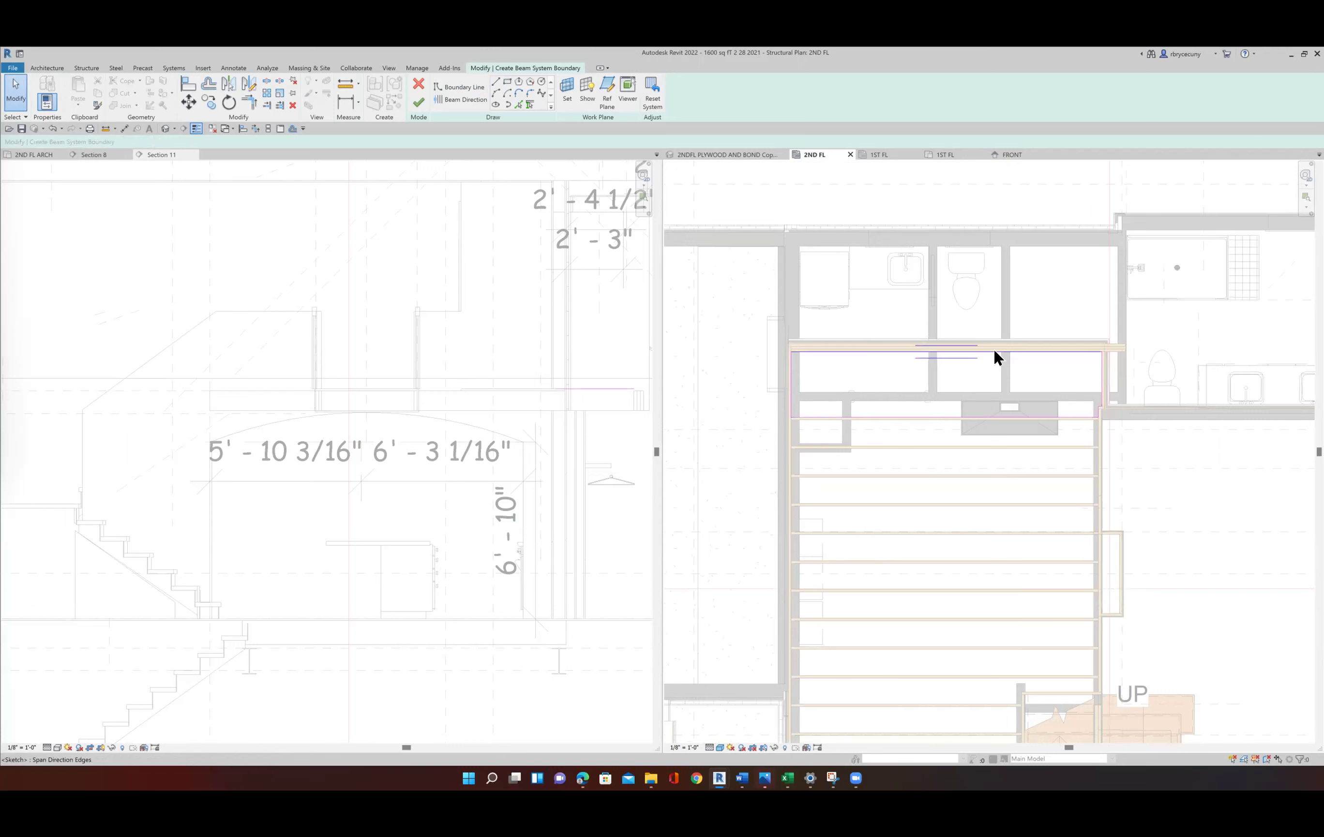
{"action": "left_click", "coordinate": [950, 355]}
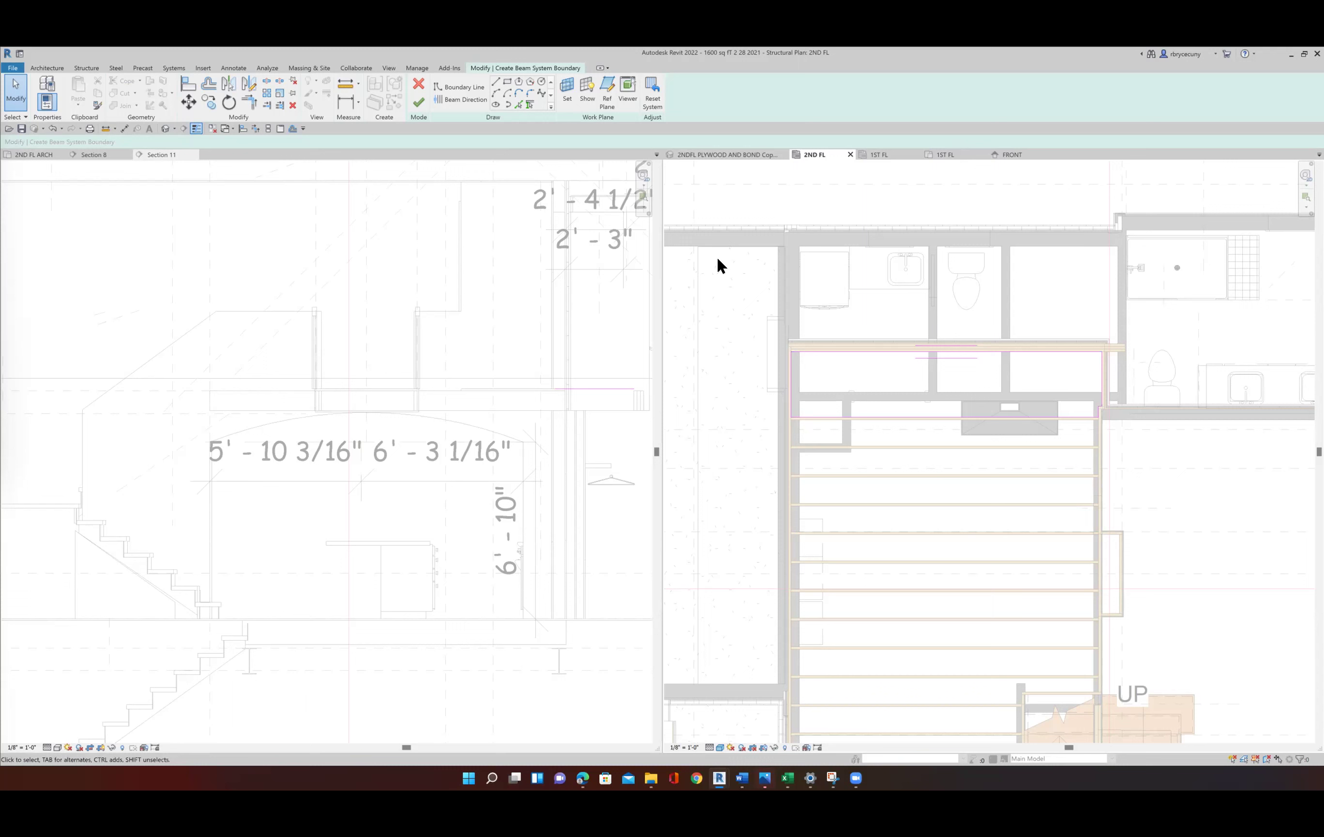
{"action": "left_click", "coordinate": [457, 100]}
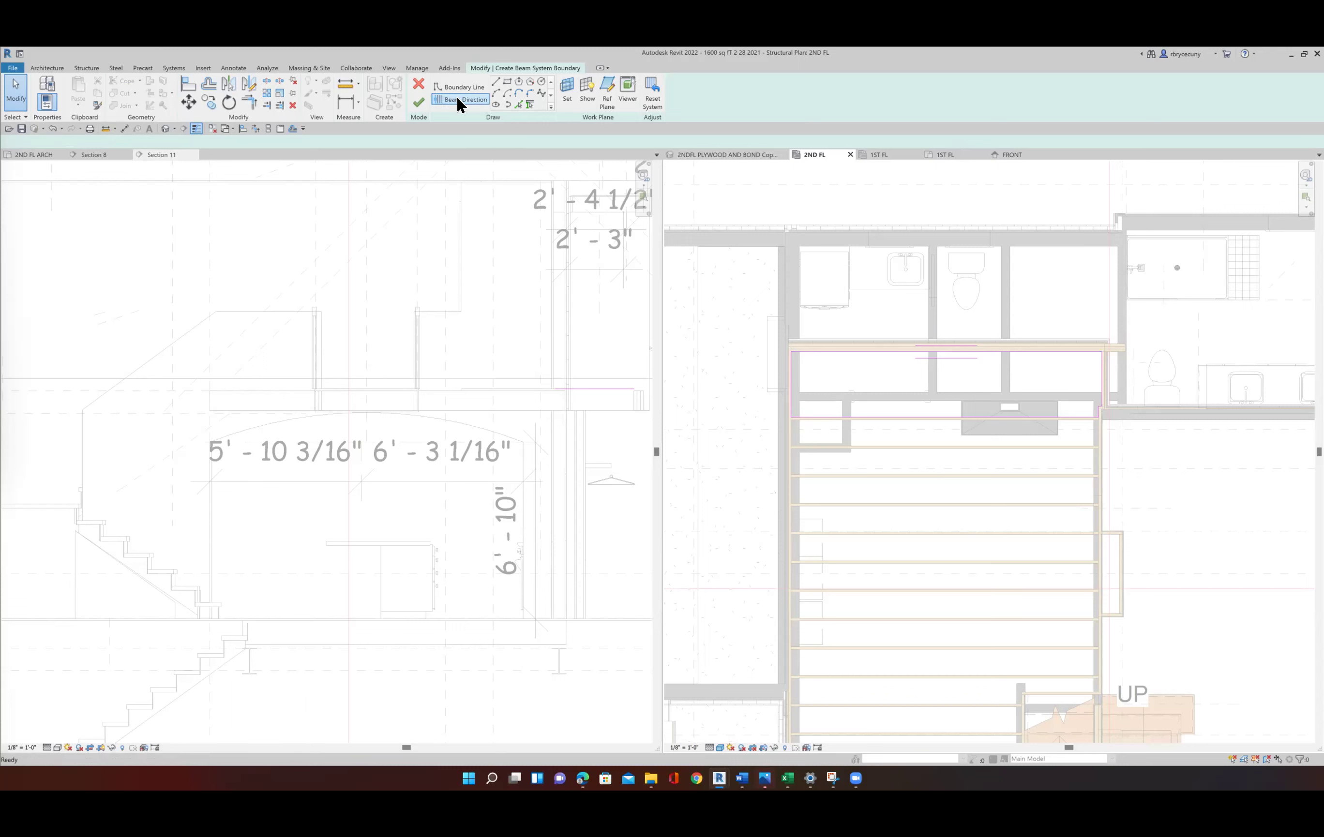
{"action": "left_click", "coordinate": [790, 382]}
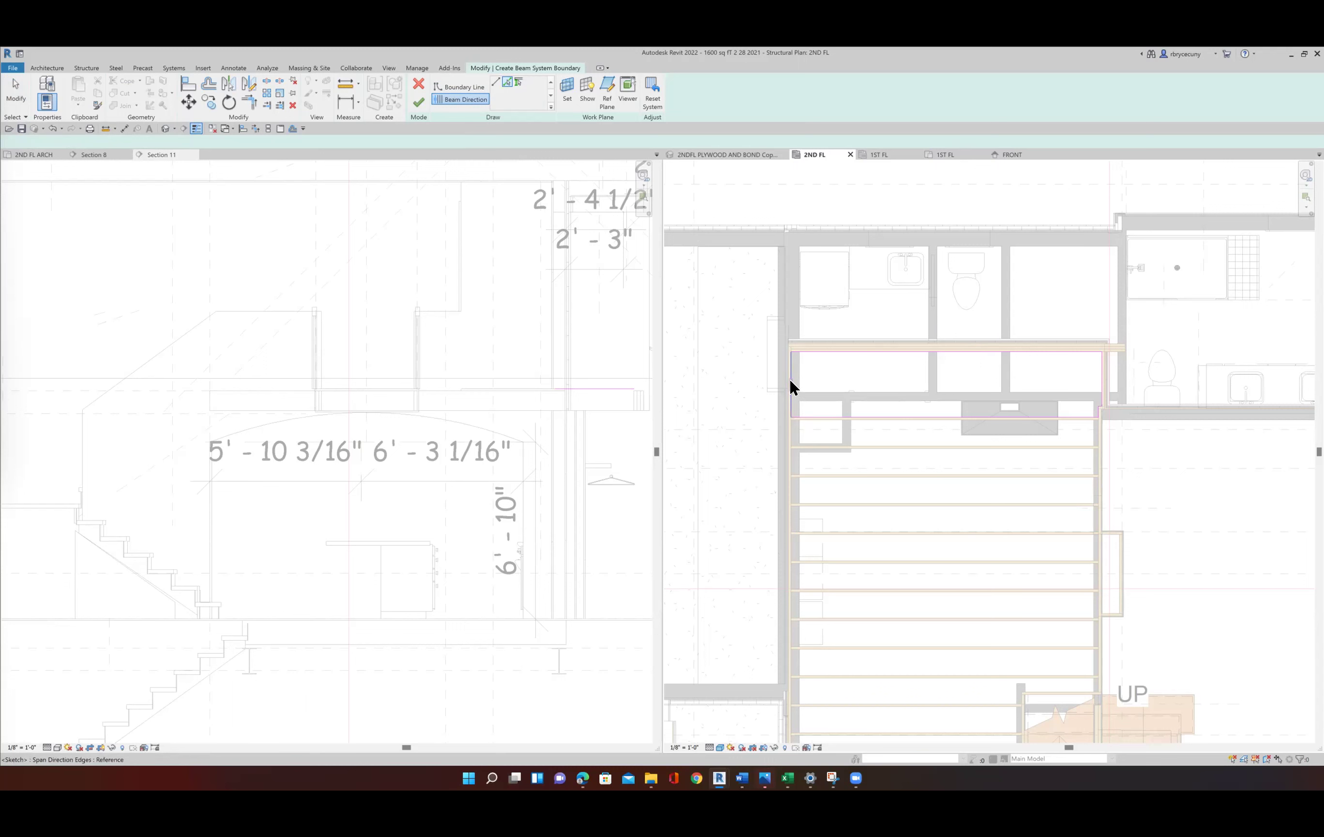
{"action": "left_click", "coordinate": [419, 102]}
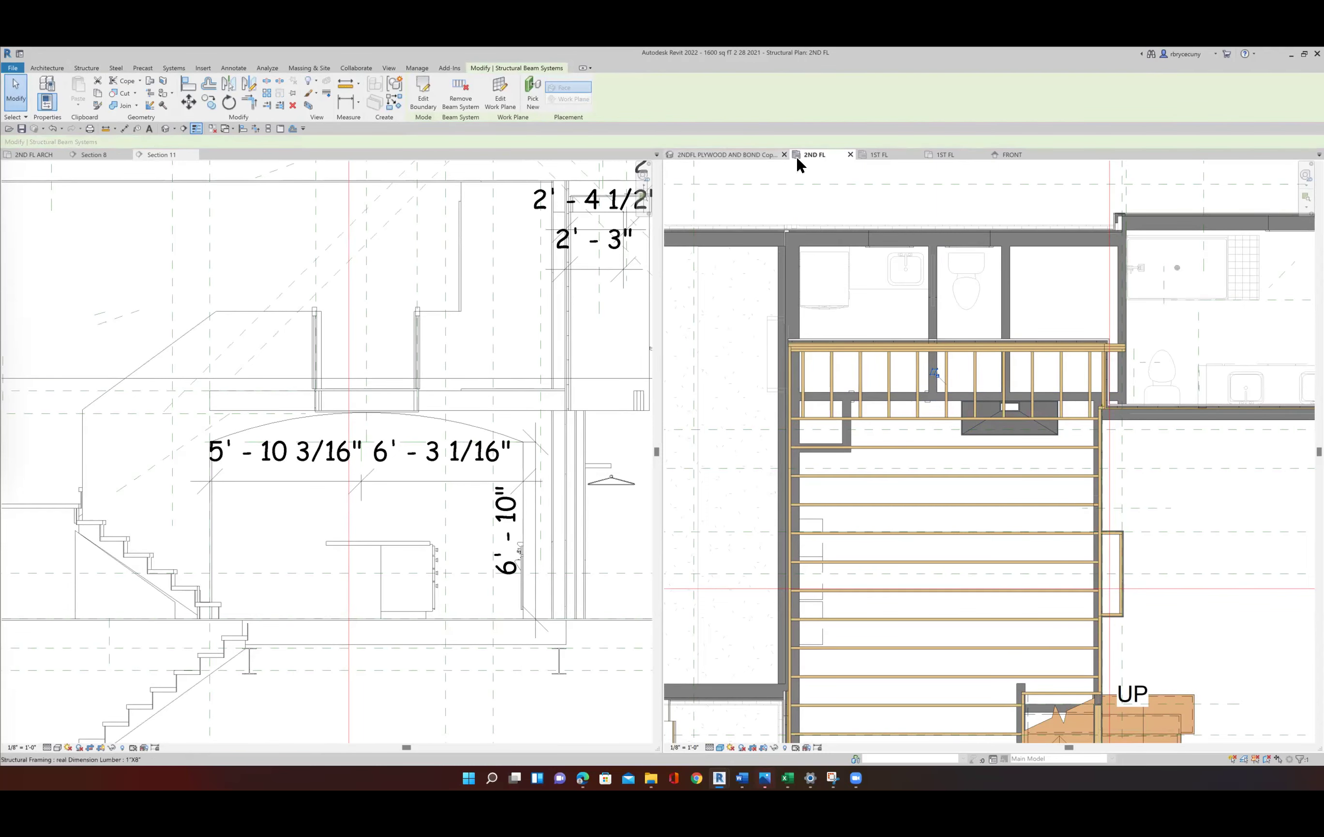
Switch to the 2NDFL PLYWOOD AND BOND Copy 1 3D view, looking down on the joists.
{"action": "left_click", "coordinate": [706, 154]}
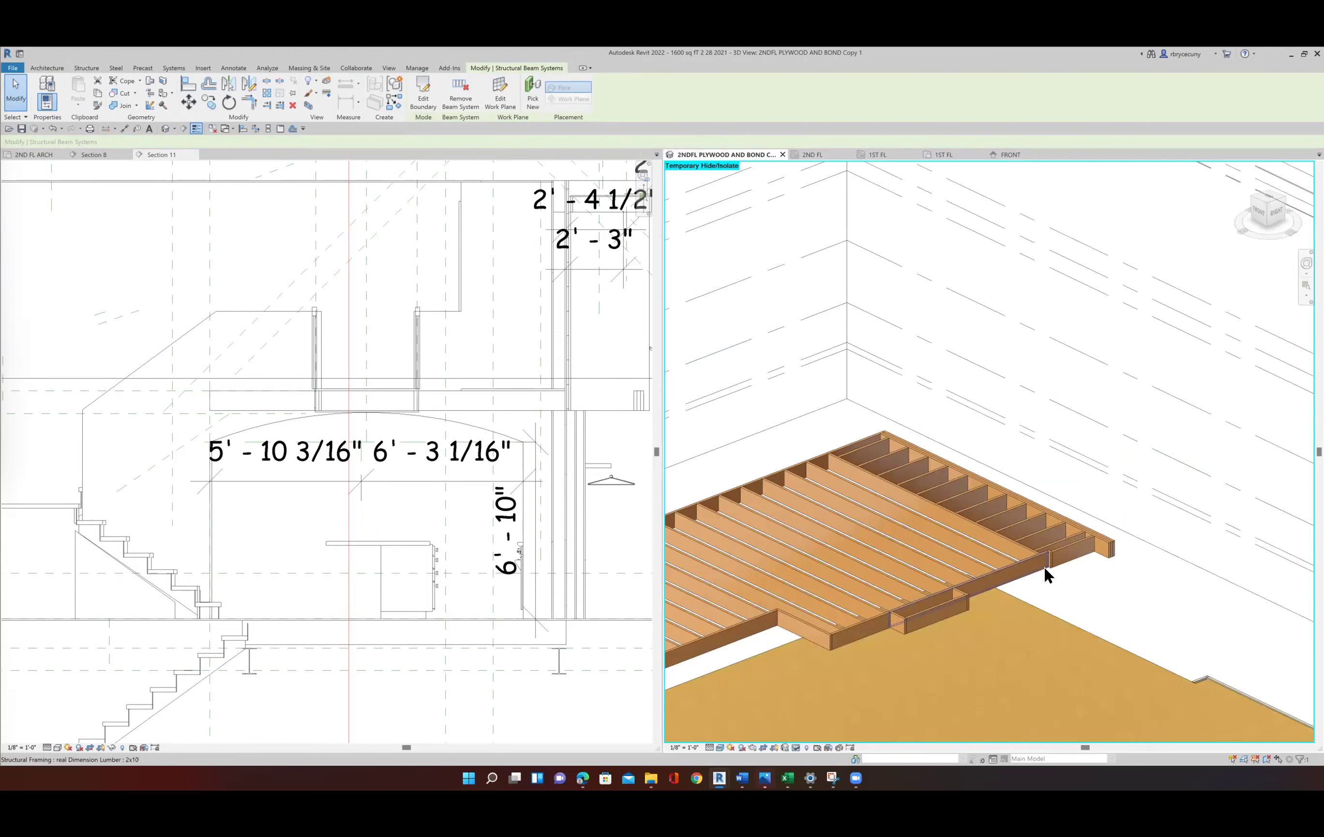
{"action": "mouse_move", "coordinate": [1045, 548]}
{"action": "middle_mouse_down", "text": "shift"}
{"action": "mouse_move", "coordinate": [1047, 572]}
{"action": "mouse_move", "coordinate": [1061, 544]}
{"action": "middle_mouse_up", "text": "shift"}
{"action": "scroll", "coordinate": [1084, 525], "scroll_direction": "down", "scroll_amount": 2}
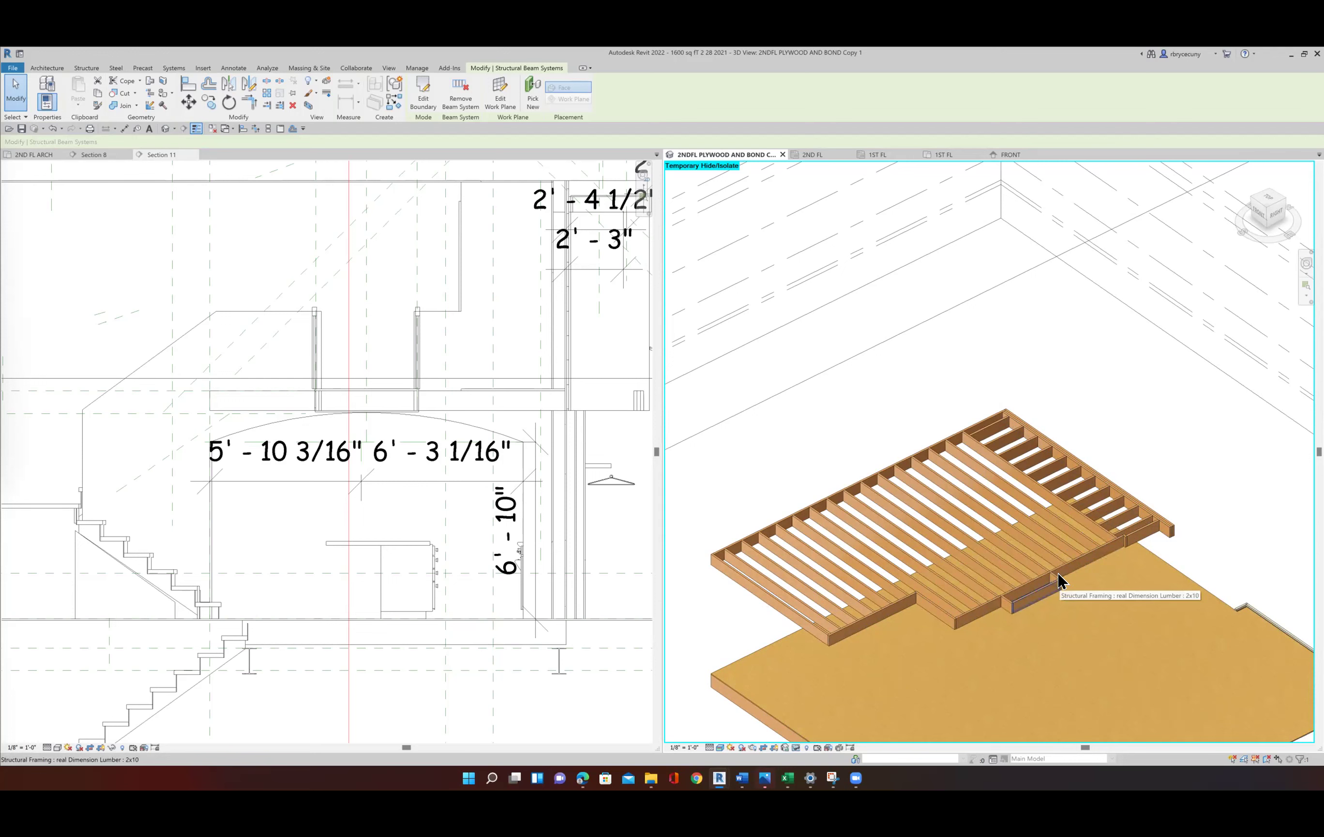
{"action": "scroll", "coordinate": [737, 545], "scroll_direction": "up", "scroll_amount": 4}
{"action": "middle_click_drag", "start_coordinate": [733, 510], "coordinate": [812, 461]}
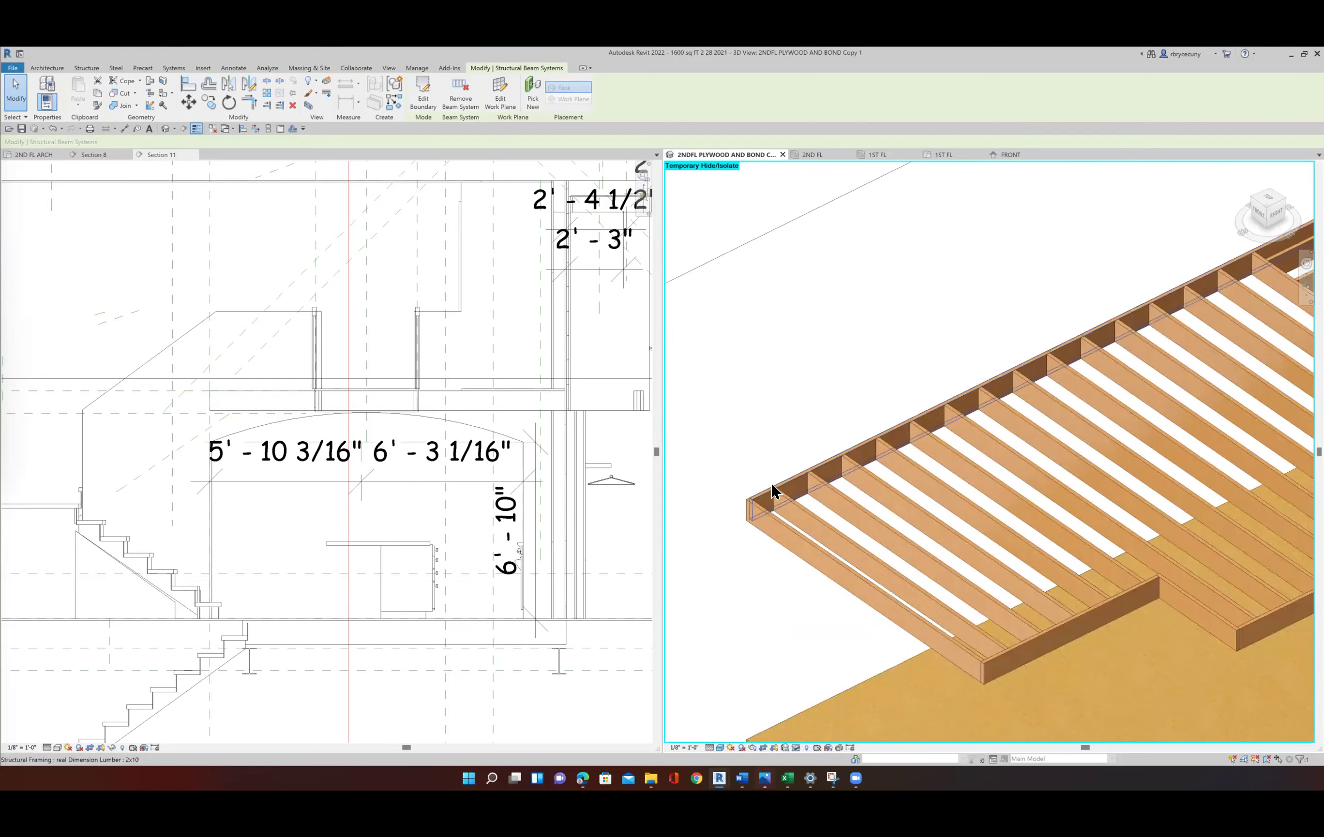
{"action": "scroll", "coordinate": [767, 499], "scroll_direction": "up", "scroll_amount": 3}
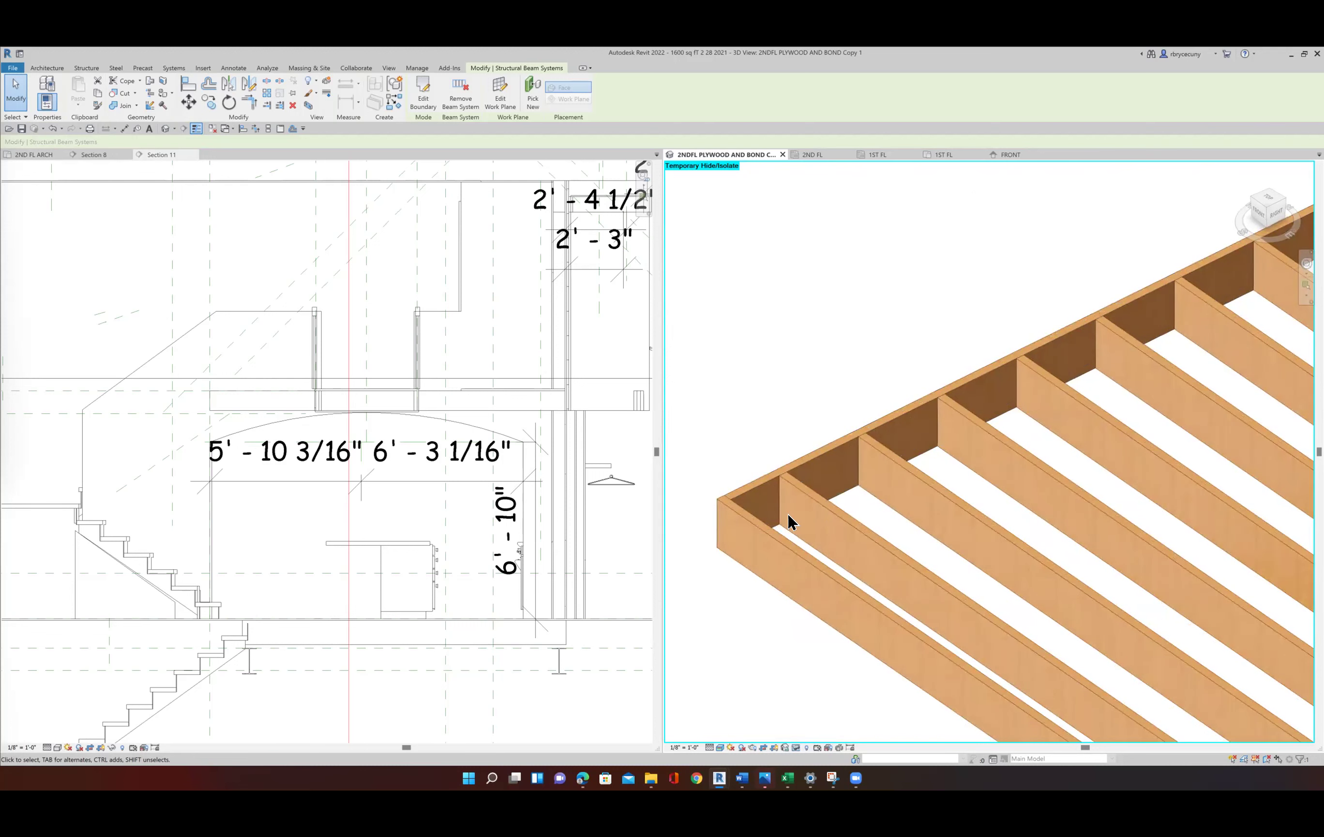
{"action": "scroll", "coordinate": [788, 515], "scroll_direction": "down", "scroll_amount": 3}
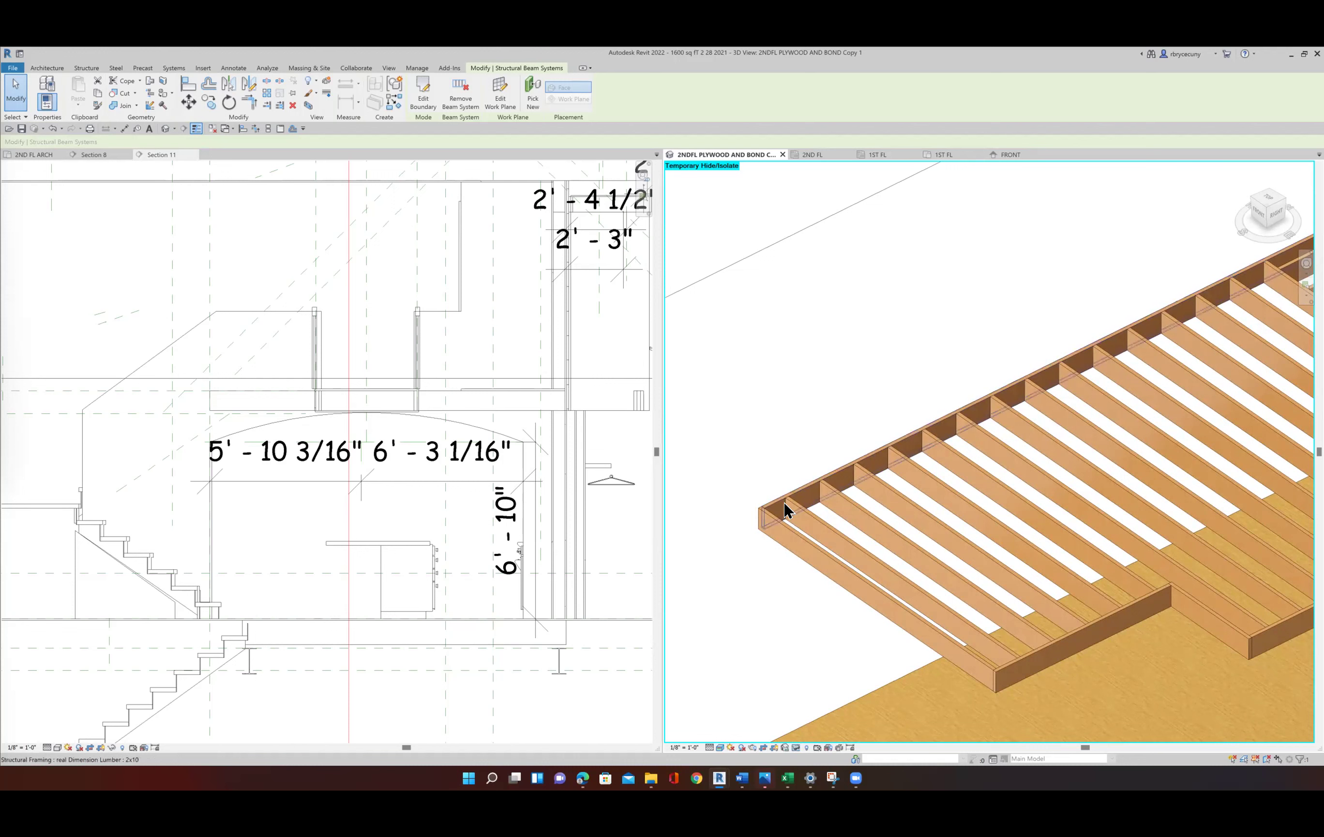
{"action": "scroll", "coordinate": [873, 507], "scroll_direction": "down", "scroll_amount": 3}
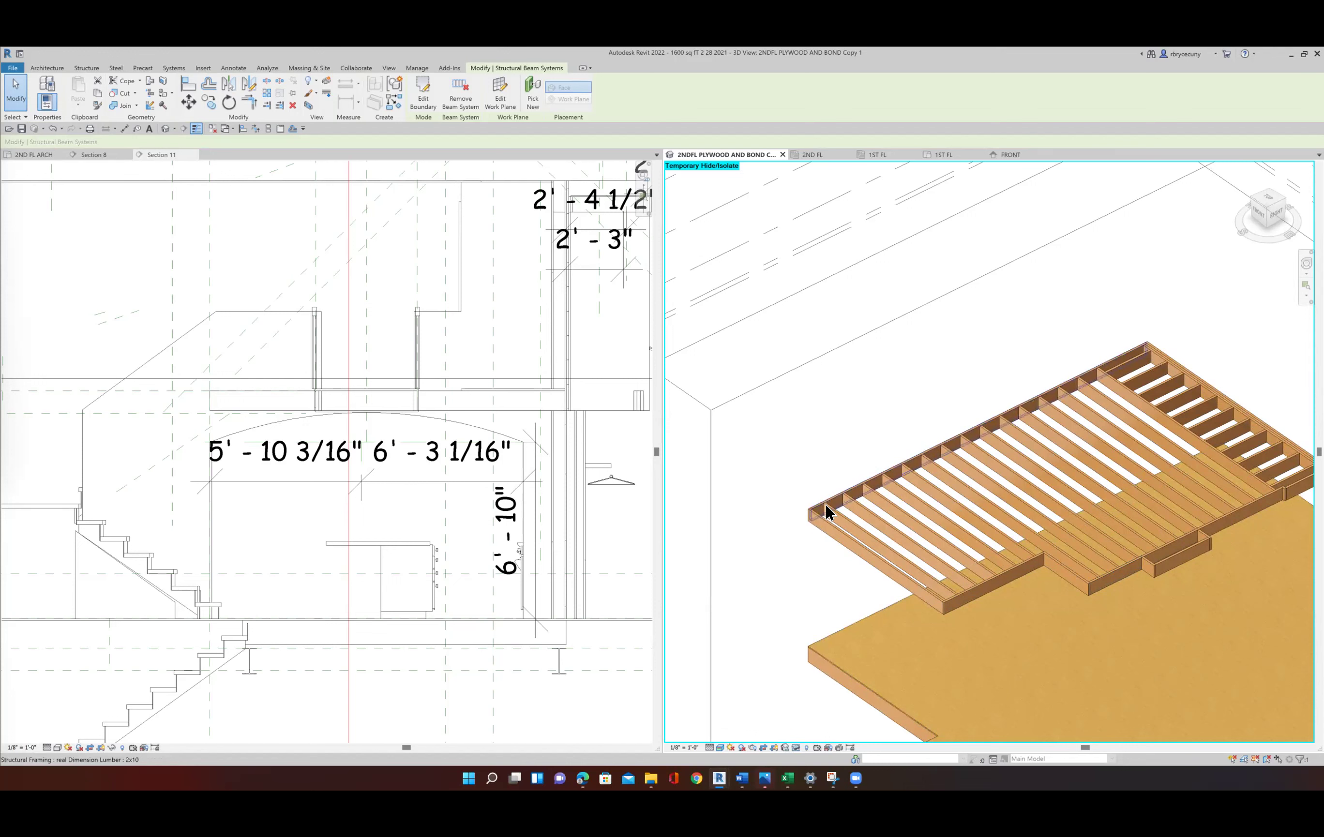
{"action": "scroll", "coordinate": [826, 512], "scroll_direction": "up", "scroll_amount": 2}
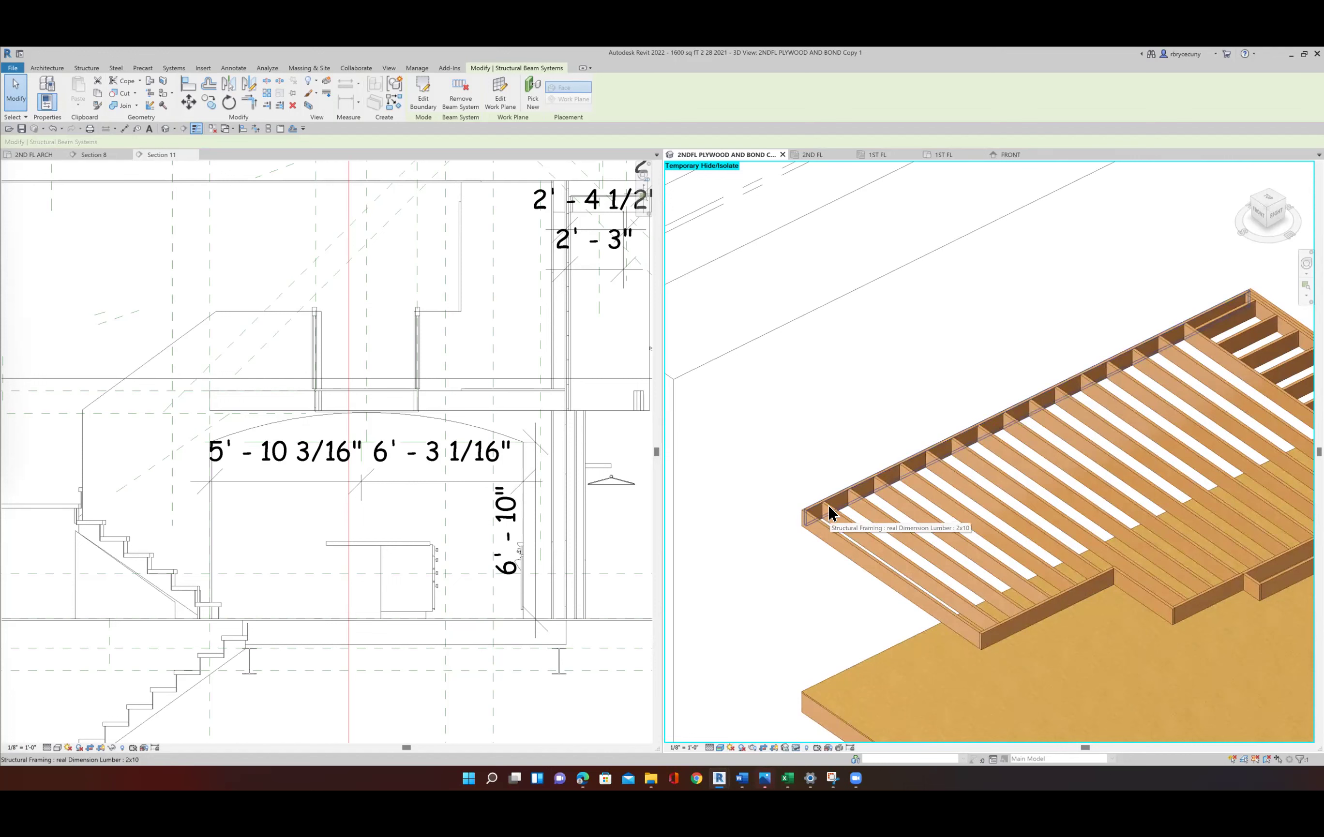
{"action": "scroll", "coordinate": [828, 511], "scroll_direction": "down", "scroll_amount": 1}
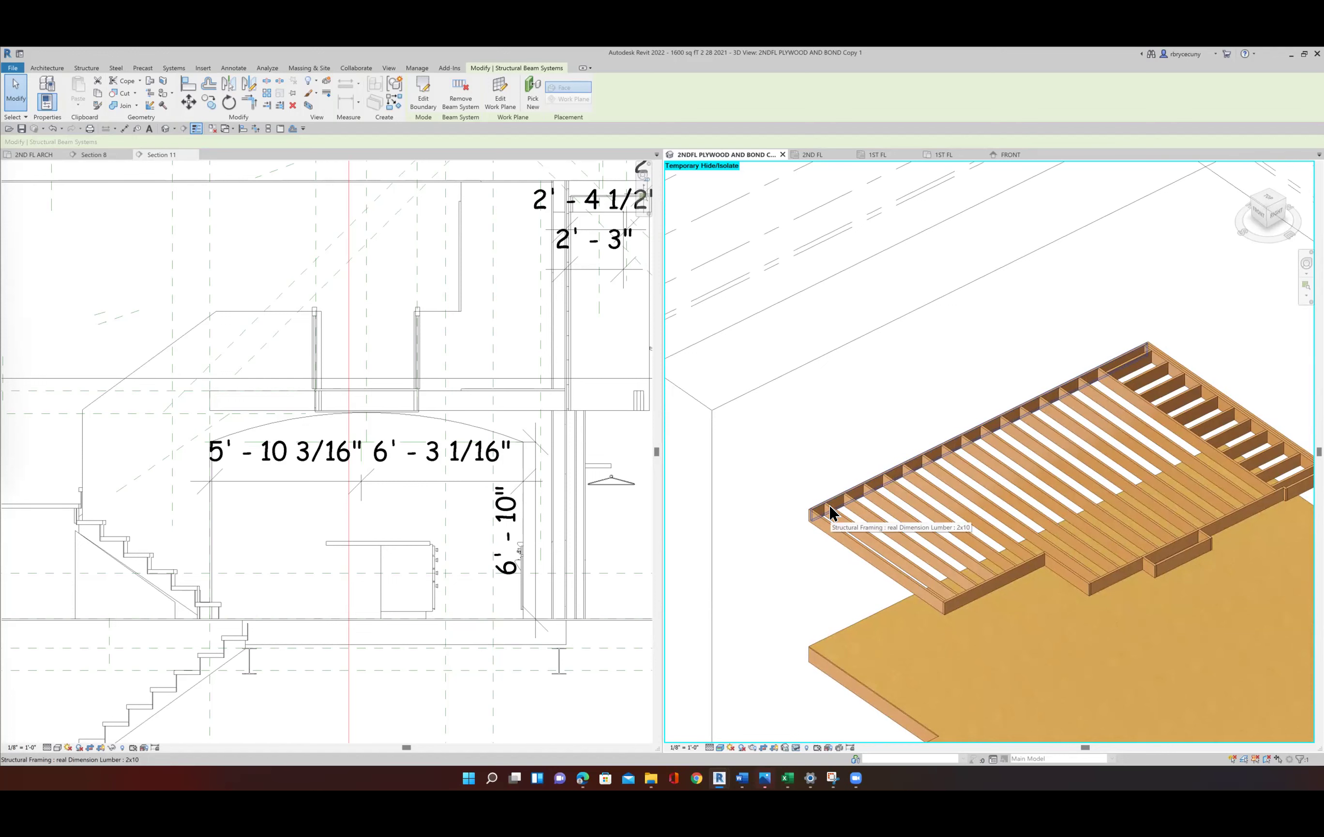
{"action": "scroll", "coordinate": [843, 526], "scroll_direction": "down", "scroll_amount": 3}
{"action": "scroll", "coordinate": [911, 533], "scroll_direction": "up", "scroll_amount": 3}
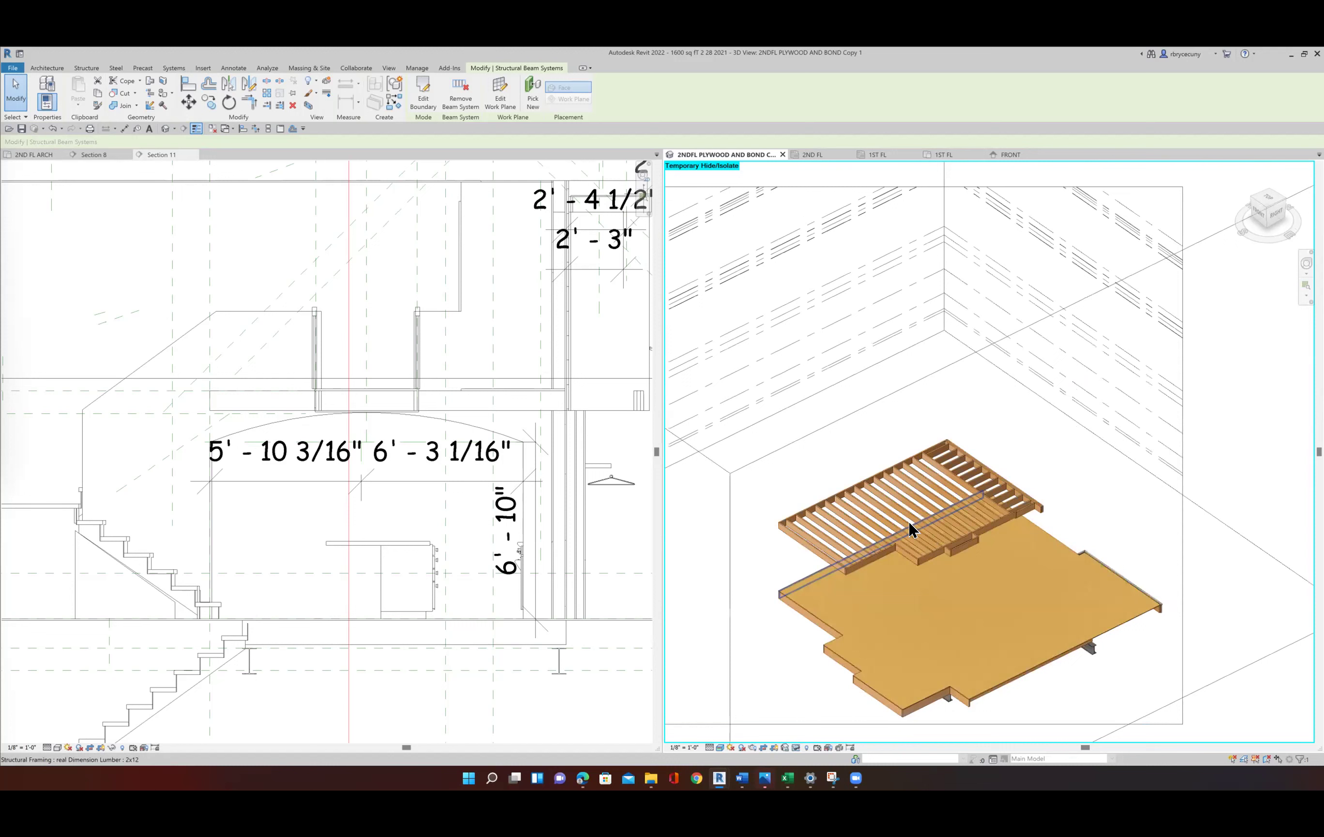